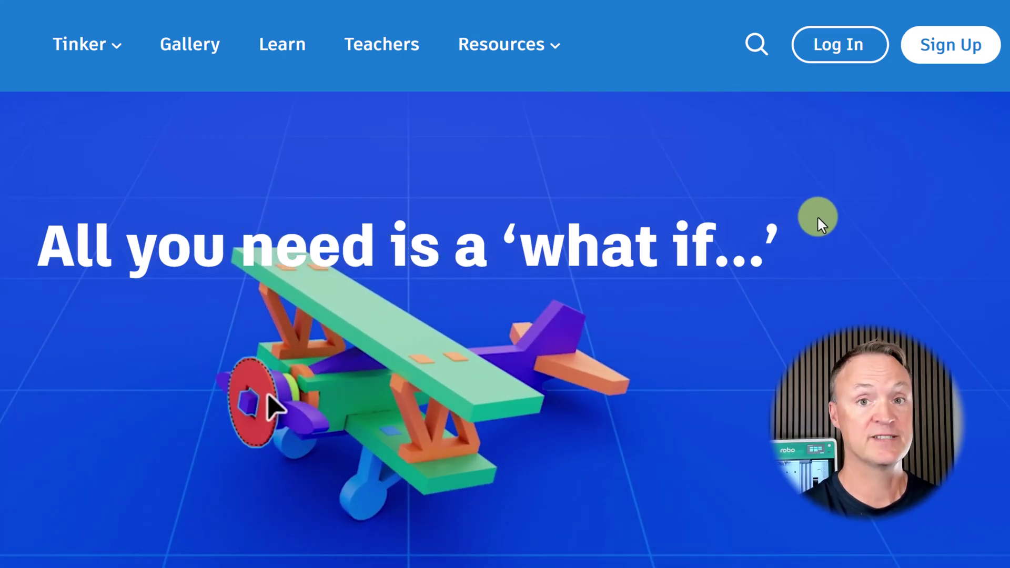
Open the Tinkercad sign-up page and review the educator, student and personal account options
click(950, 57)
scroll(729, 221, down, 2)
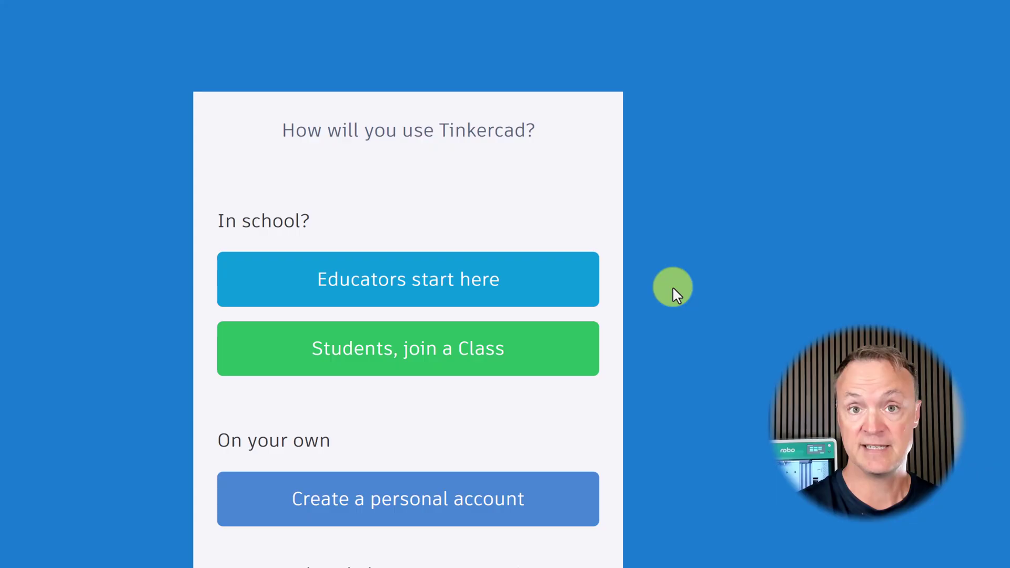
scroll(670, 289, down, 1)
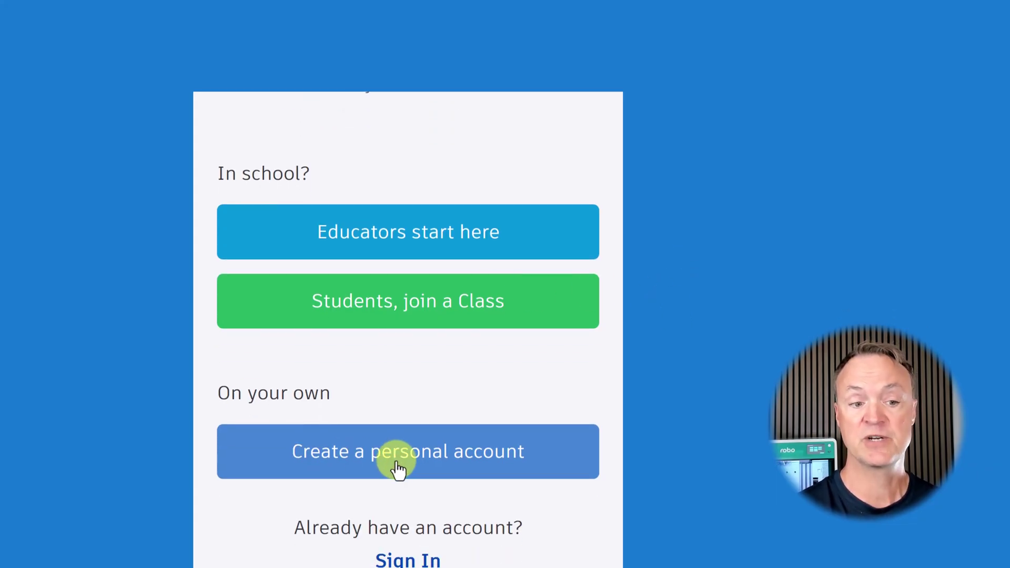
scroll(664, 298, up, 3)
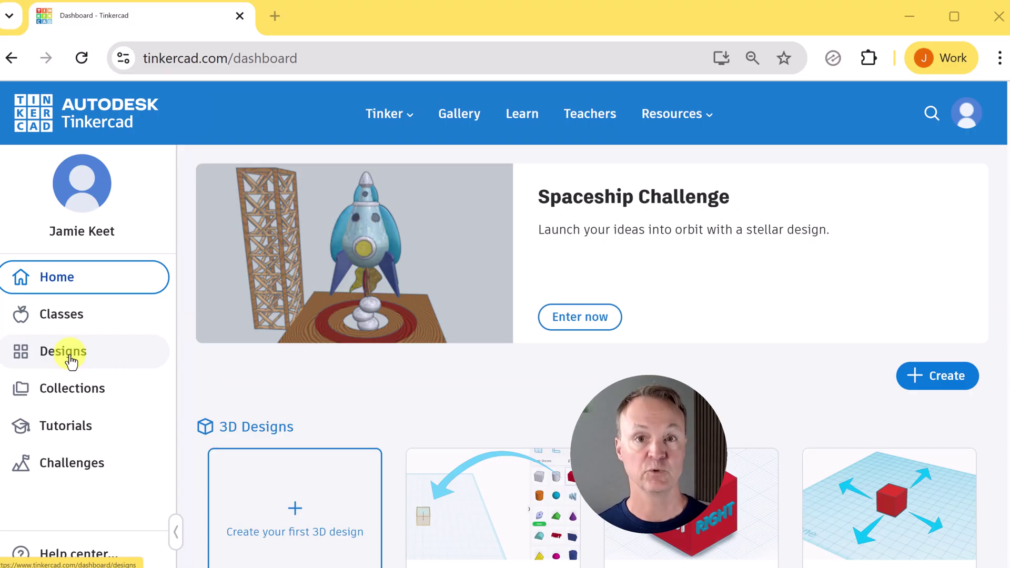
Create a new Circuits design from the Designs page and browse its basic components
click(70, 361)
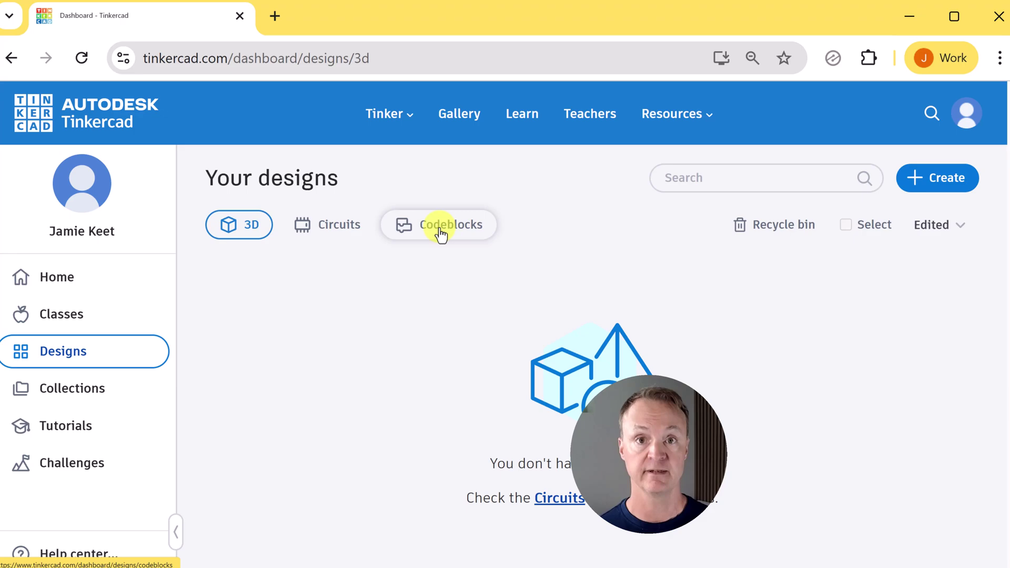
click(325, 232)
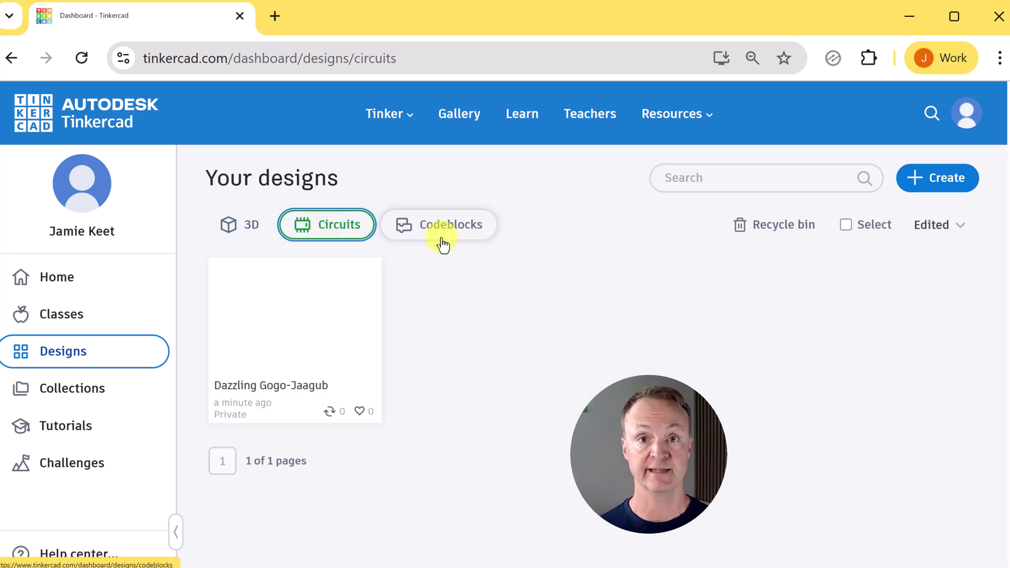
click(911, 185)
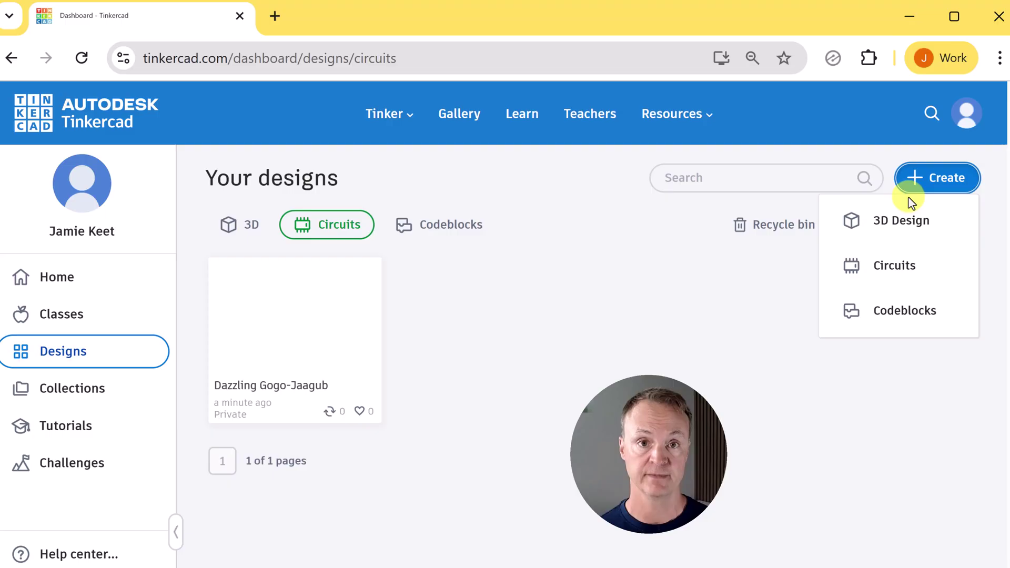
click(904, 273)
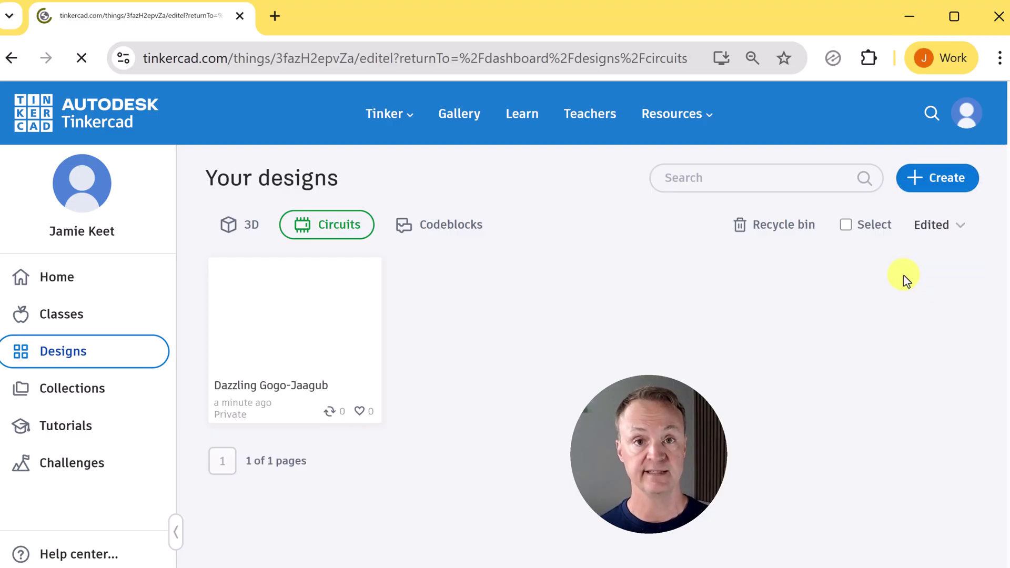
scroll(868, 326, down, 5)
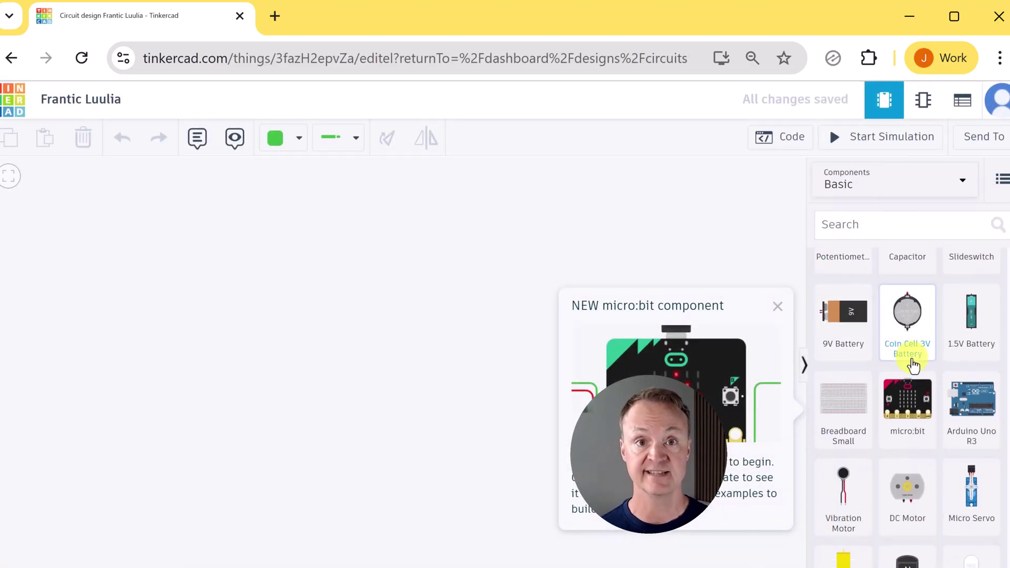
scroll(915, 342, down, 5)
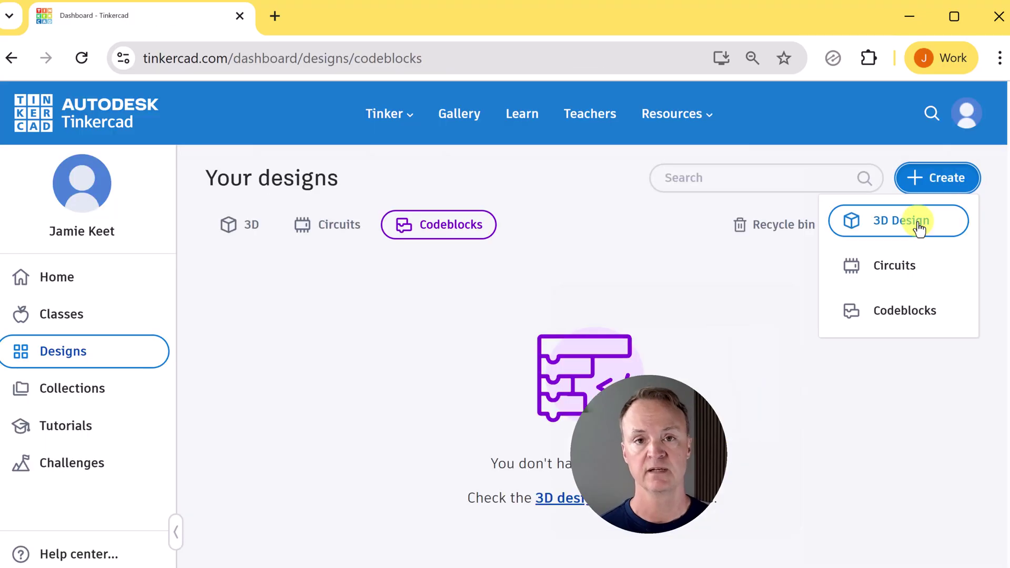
Create a new Codeblocks design and add a cylinder block and a sphere block to the coding area
click(902, 313)
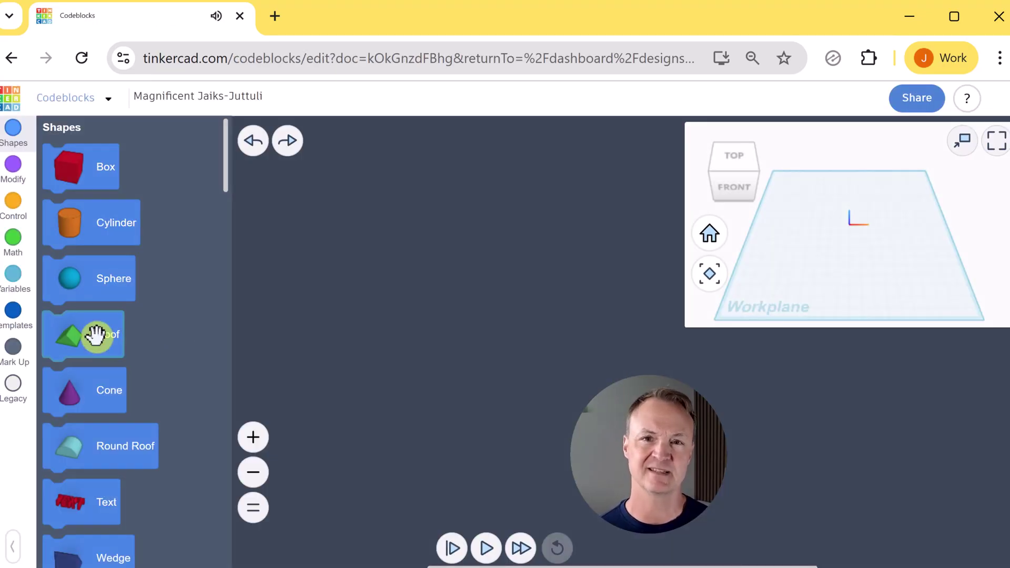
click(75, 221)
drag(75, 221, 373, 244)
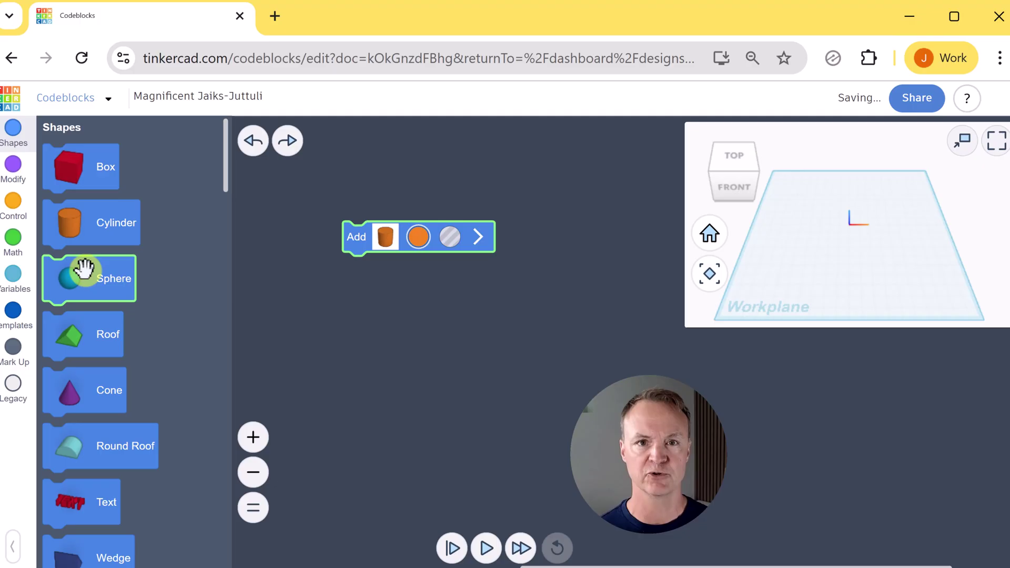
drag(78, 264, 367, 319)
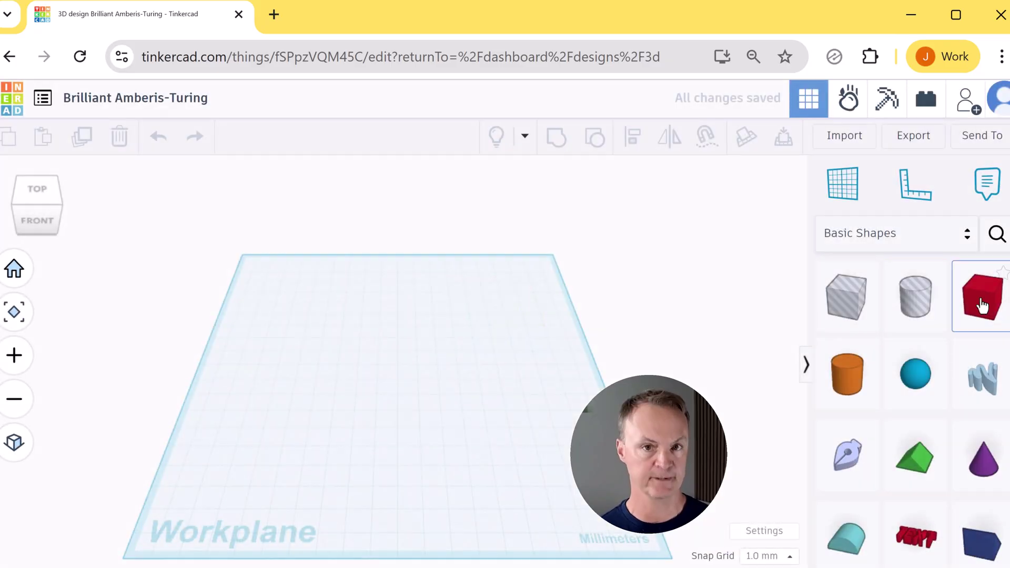
Place a red box near the middle of the 3D workplane, enlarge its base to about 48 by 45 mm and view its front
drag(980, 299, 468, 442)
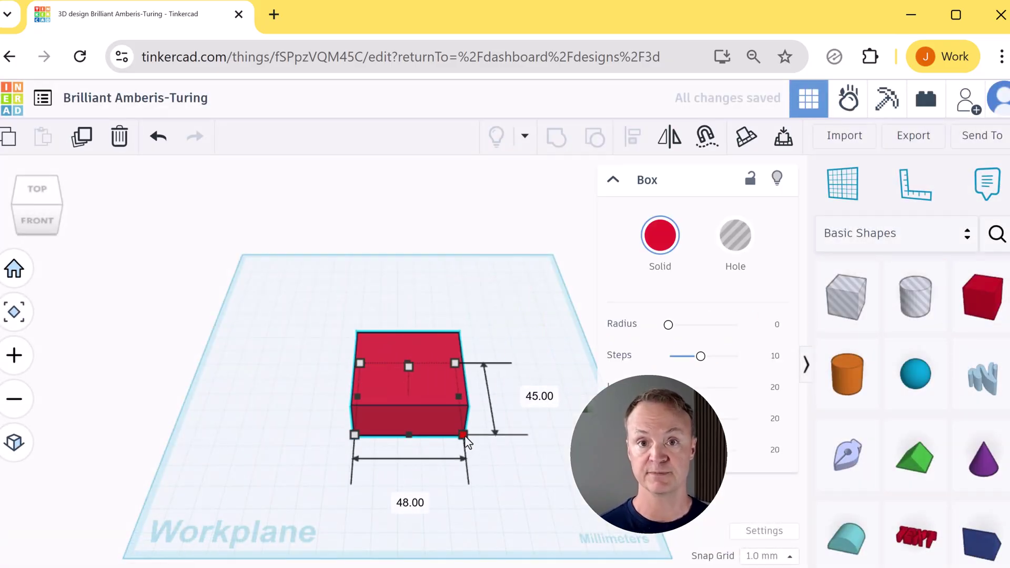
click(27, 218)
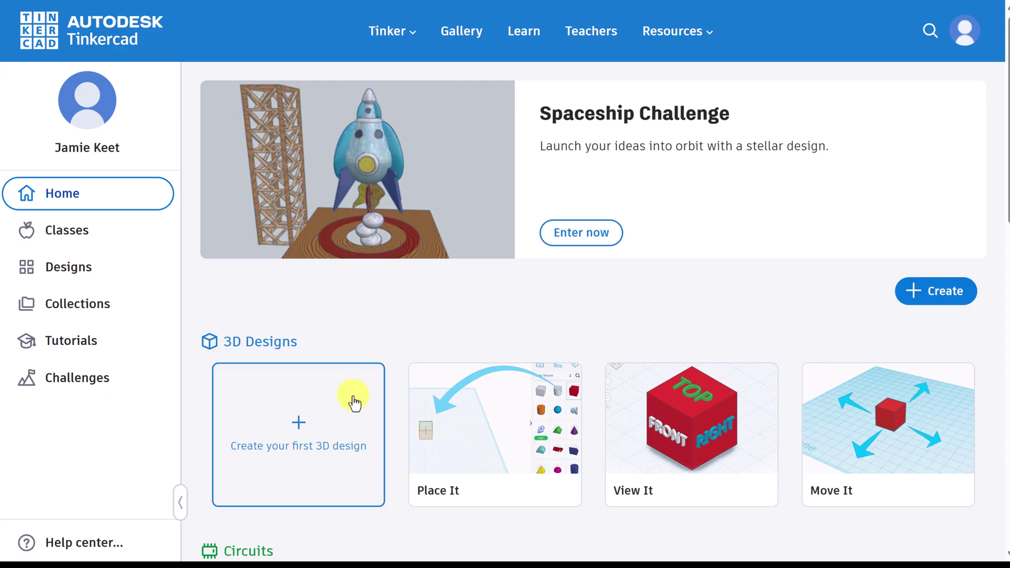
Create a new 3D design from the dashboard and dismiss the Cruise tool notice
click(930, 290)
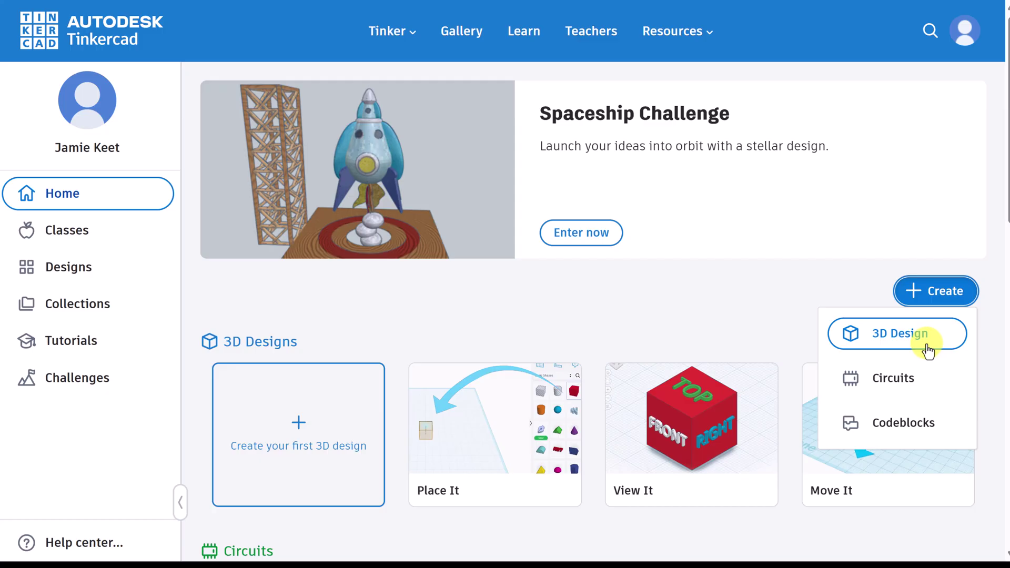
click(927, 348)
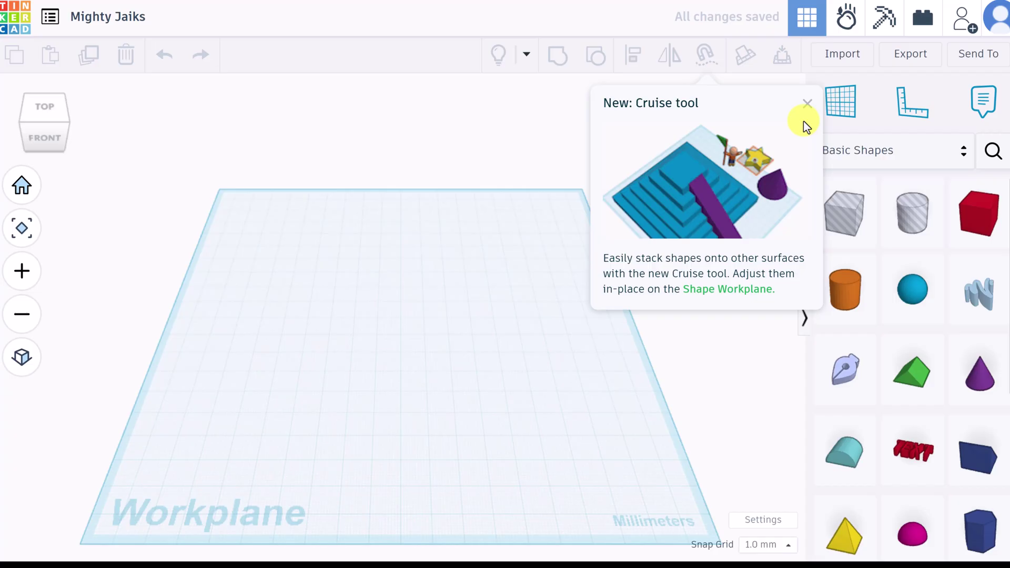
click(807, 103)
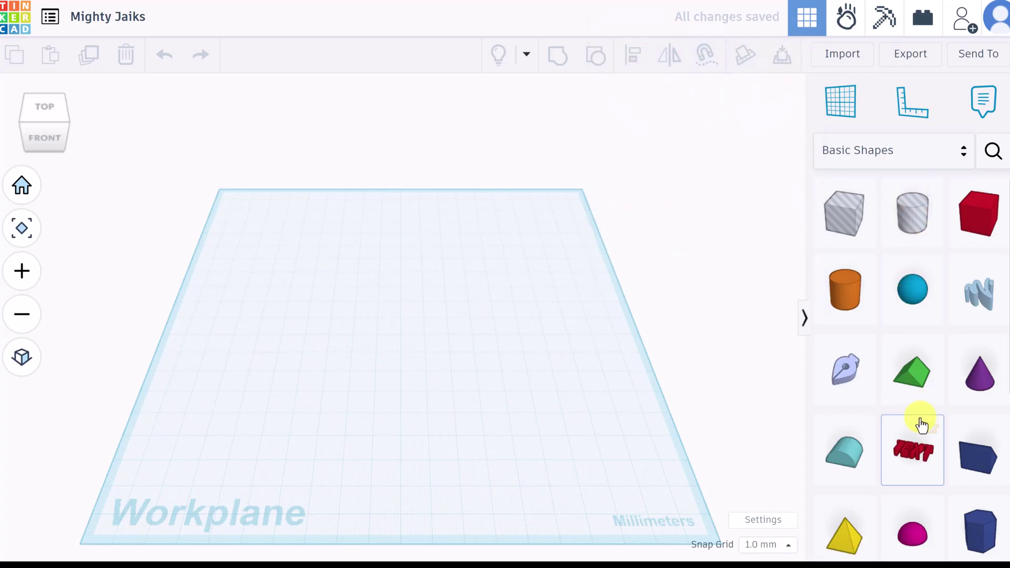
Browse the Basic Shapes, Letters & Numbers and Creatures & Characters collections, and view the Import Shapes options
scroll(907, 331, down, 5)
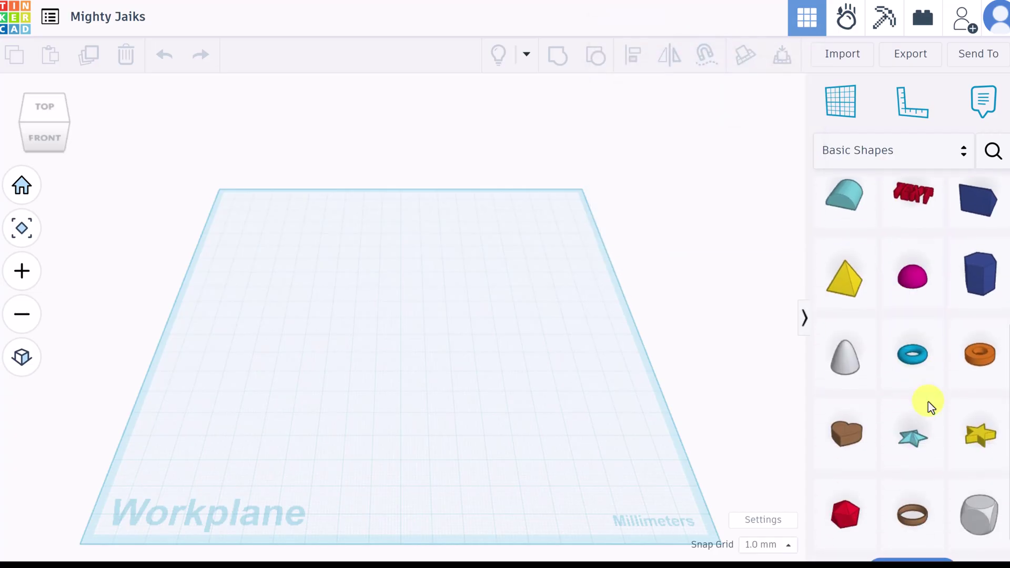
scroll(927, 401, up, 5)
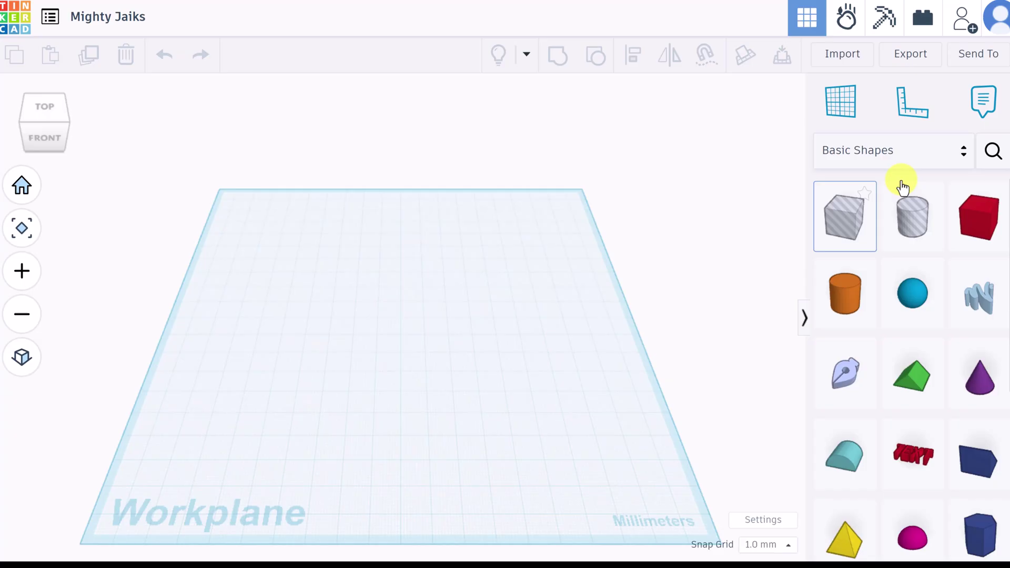
click(938, 159)
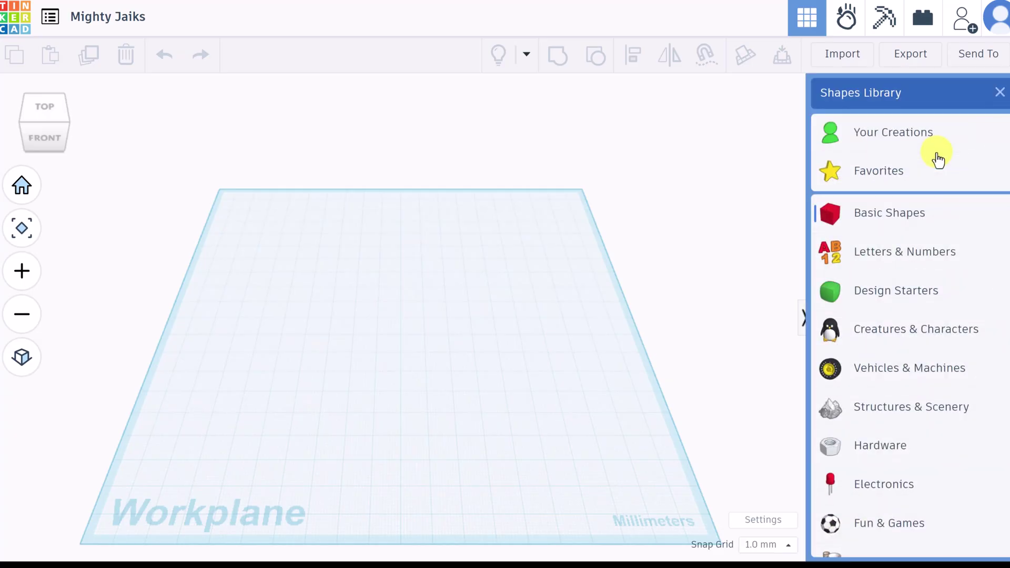
click(921, 255)
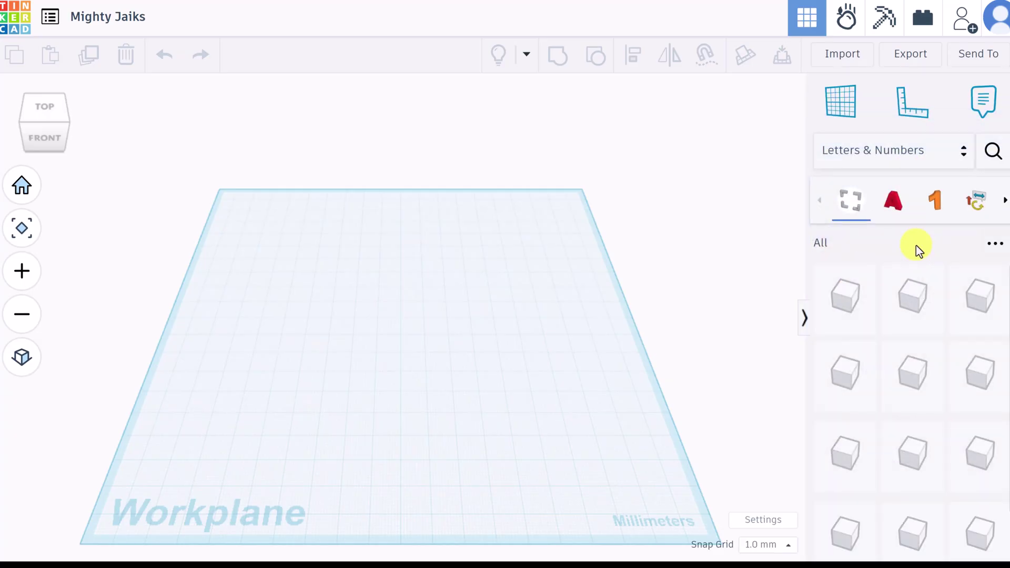
click(897, 150)
click(897, 329)
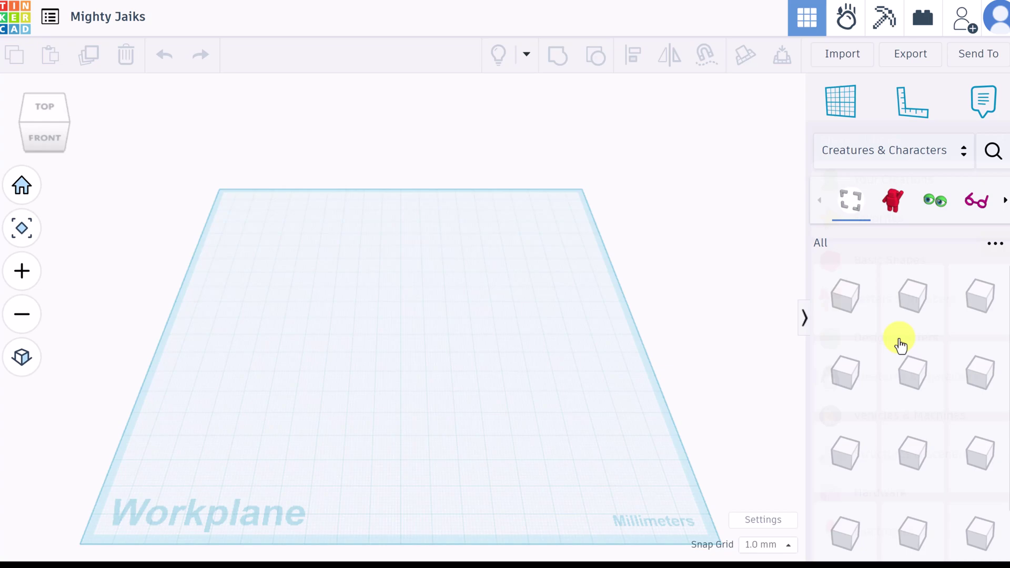
scroll(897, 343, down, 2)
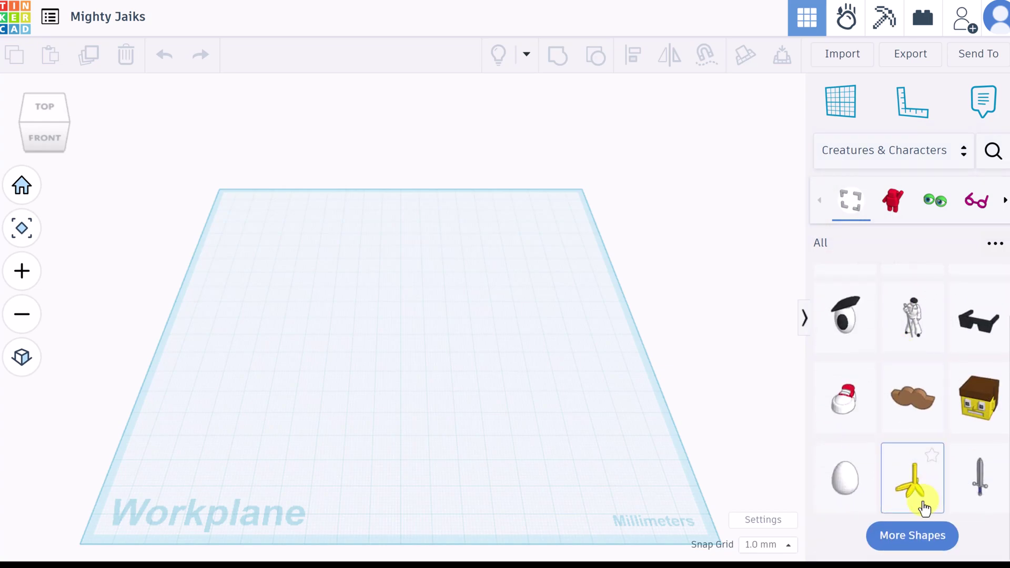
scroll(897, 360, up, 2)
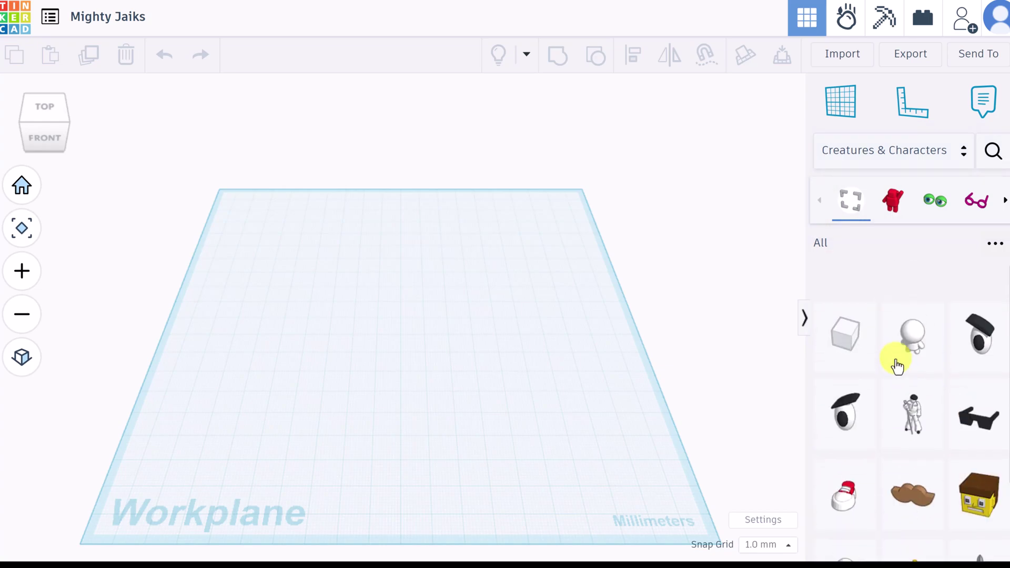
click(899, 160)
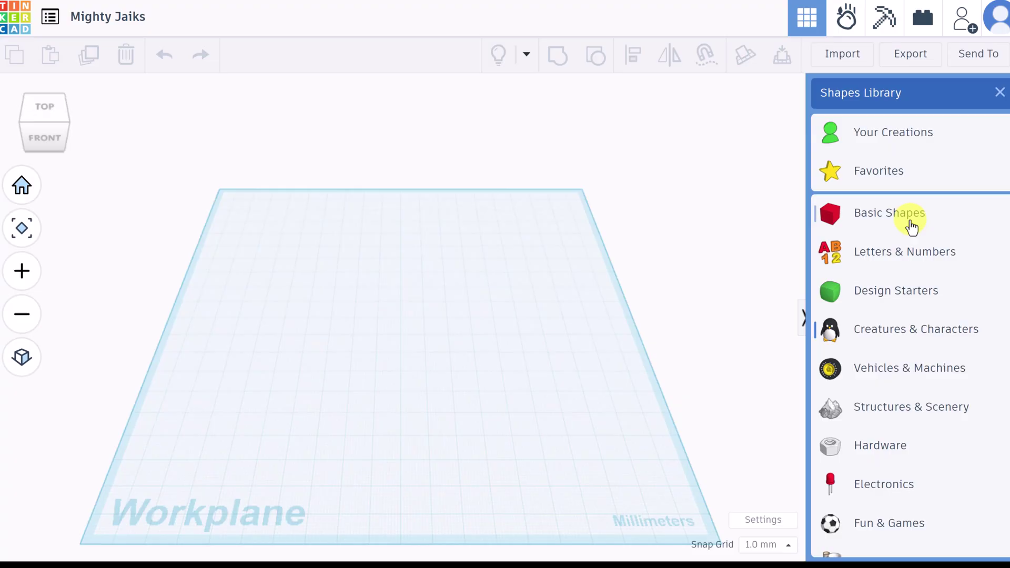
click(906, 220)
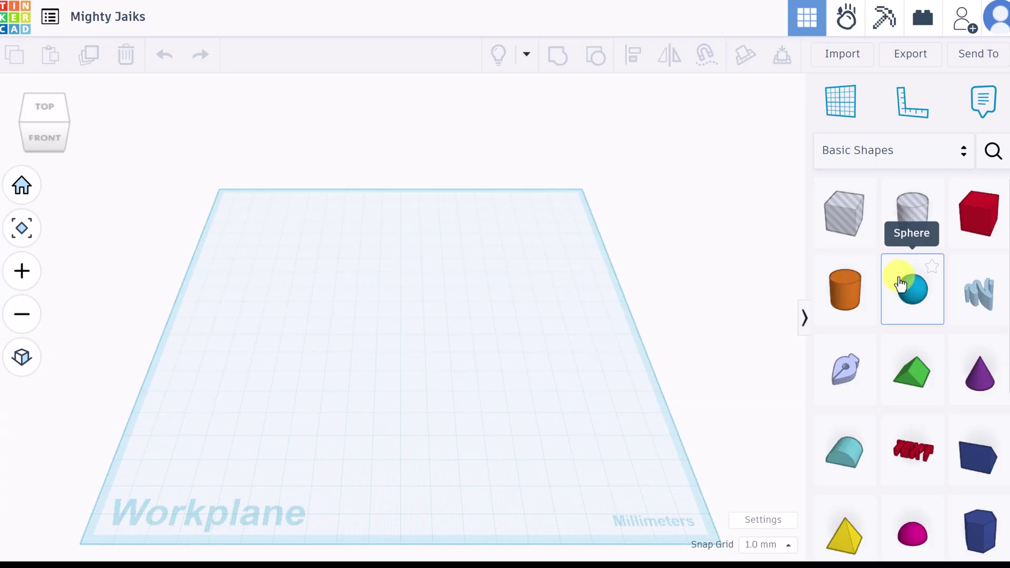
click(840, 58)
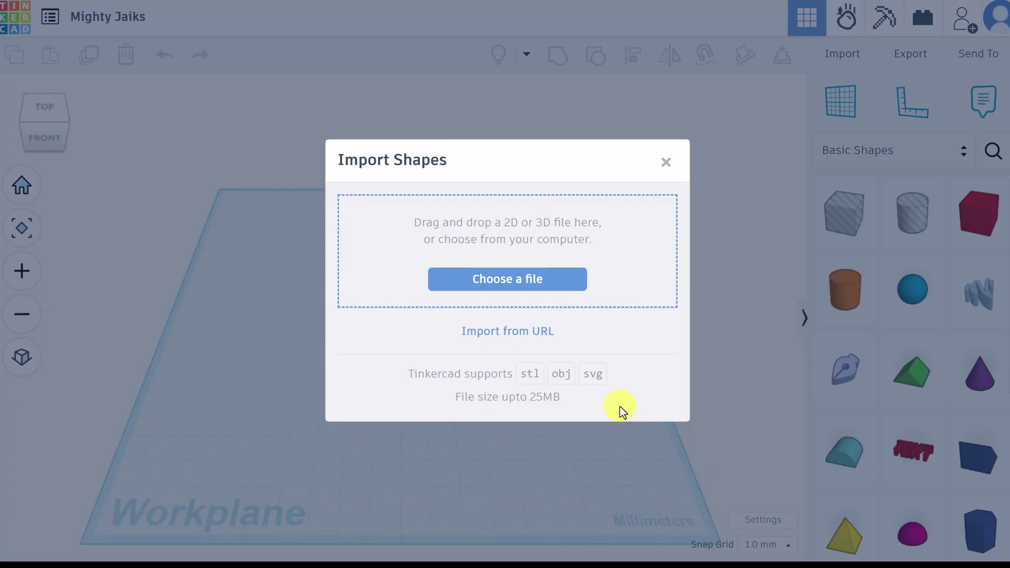
click(664, 163)
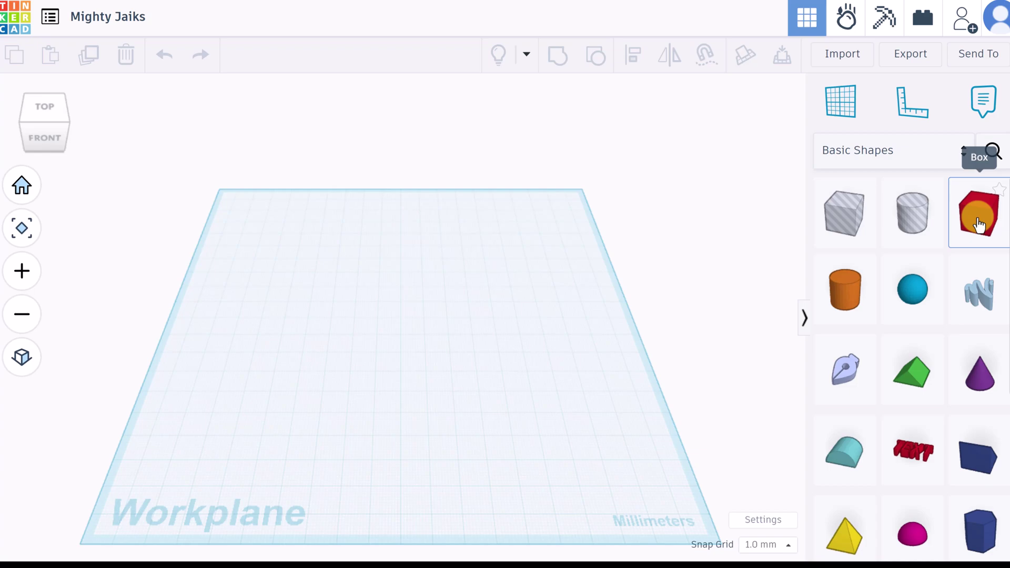
Place a red box from Basic Shapes slightly behind the workplane's centre and undo any stray change to it
click(978, 225)
click(371, 303)
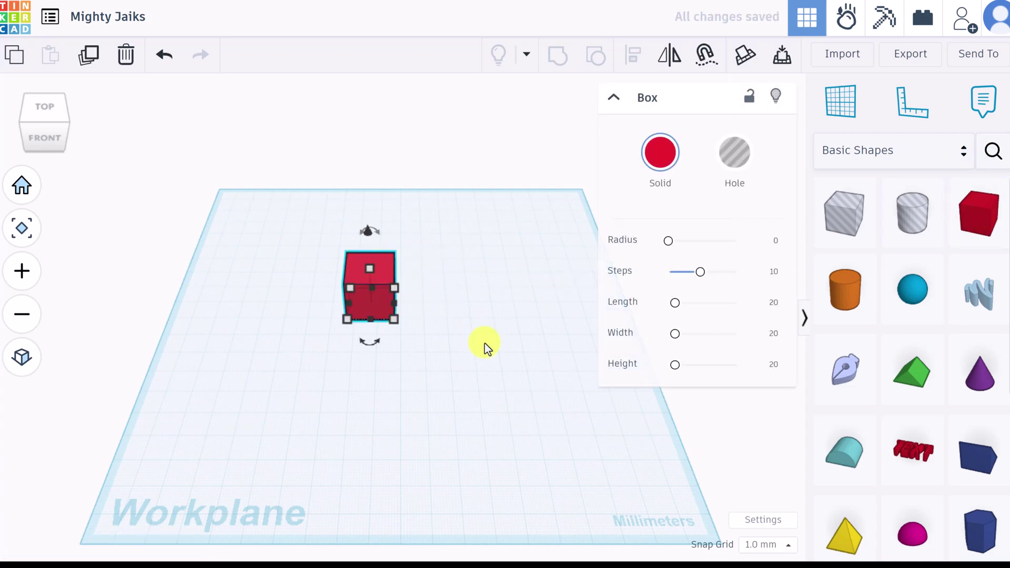
key(ctrl+z)
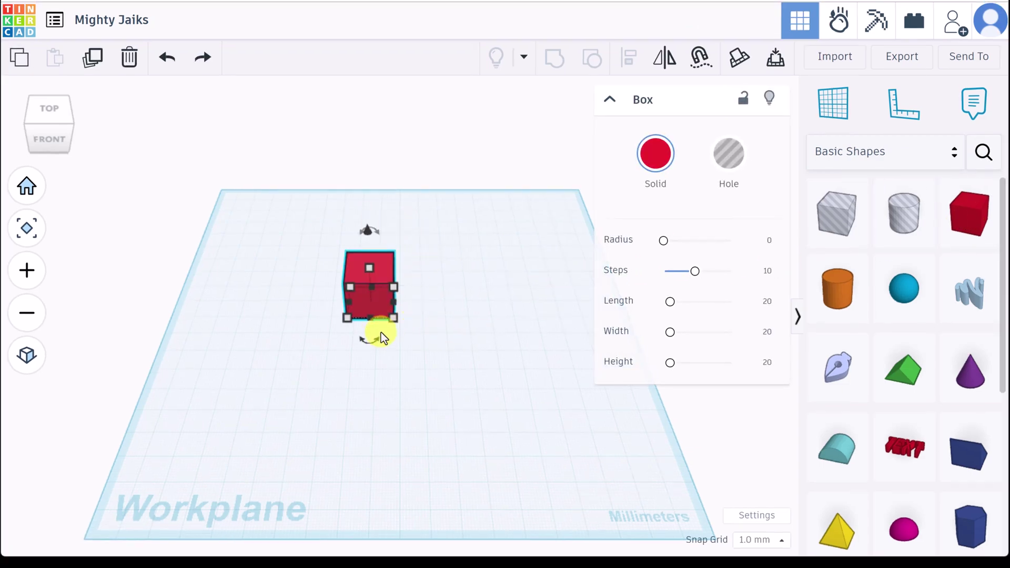
Deselect the red box, reselect it and zoom in on it
click(387, 254)
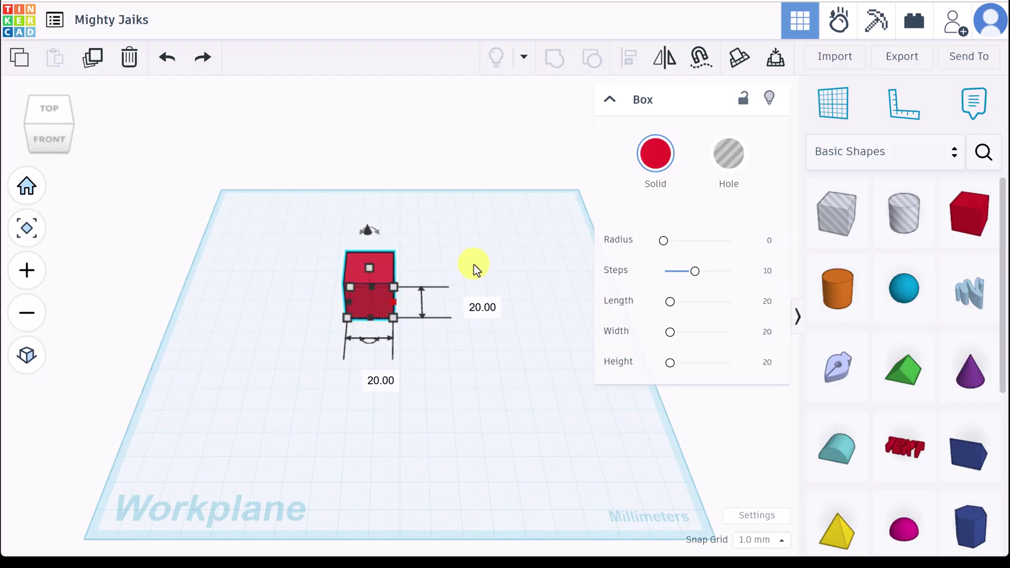
click(434, 284)
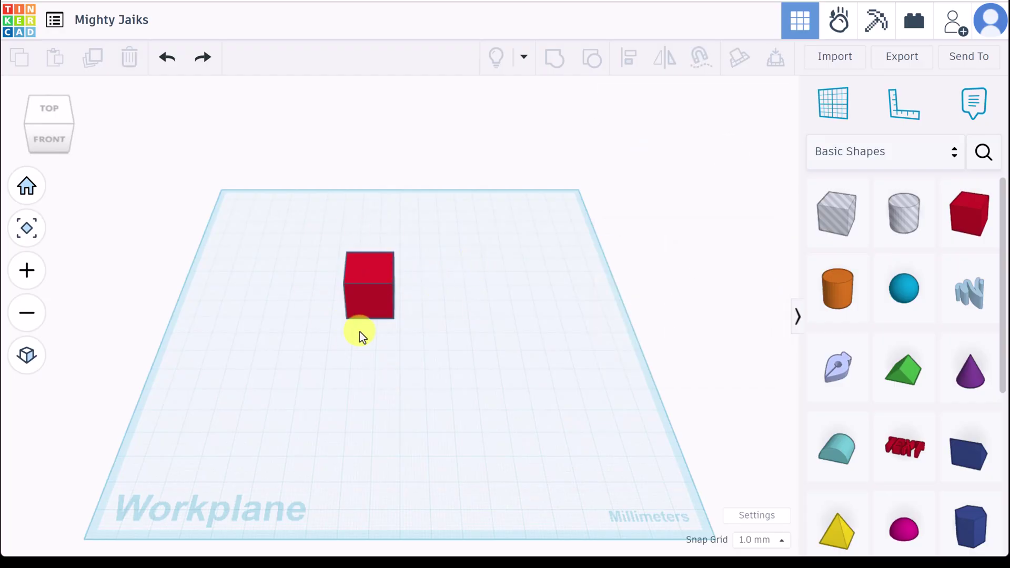
click(368, 266)
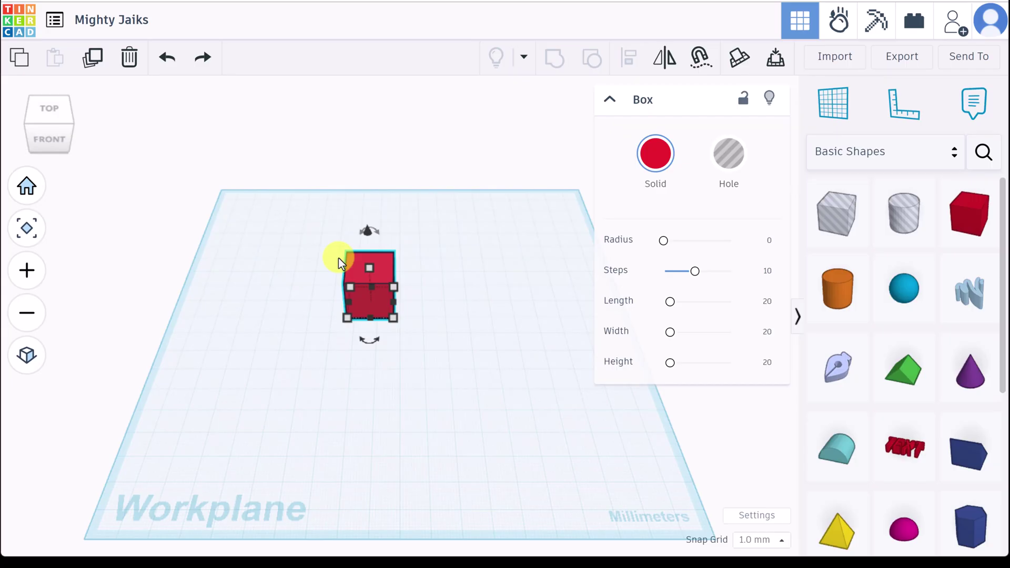
scroll(352, 269, up, 4)
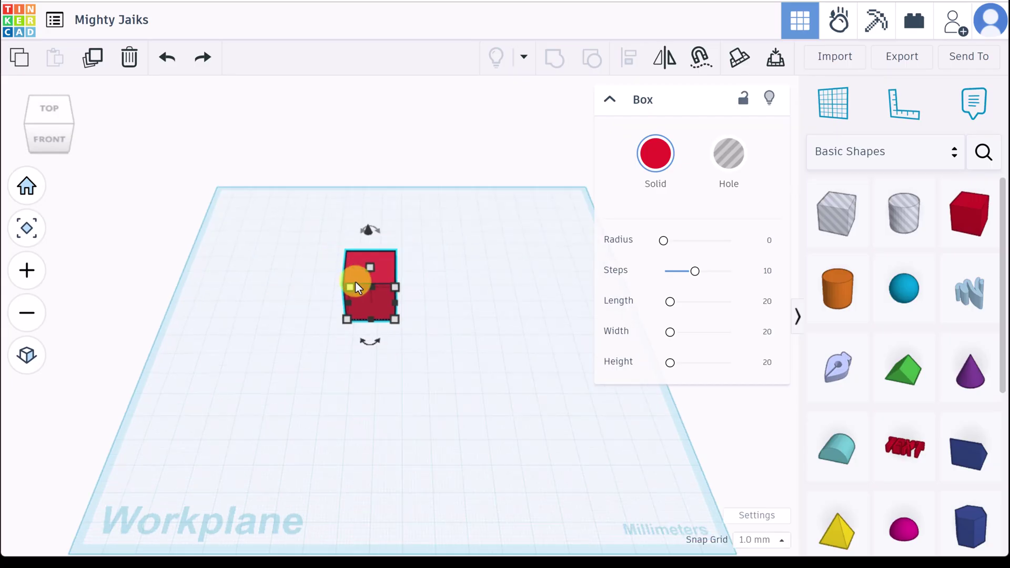
scroll(385, 284, up, 1)
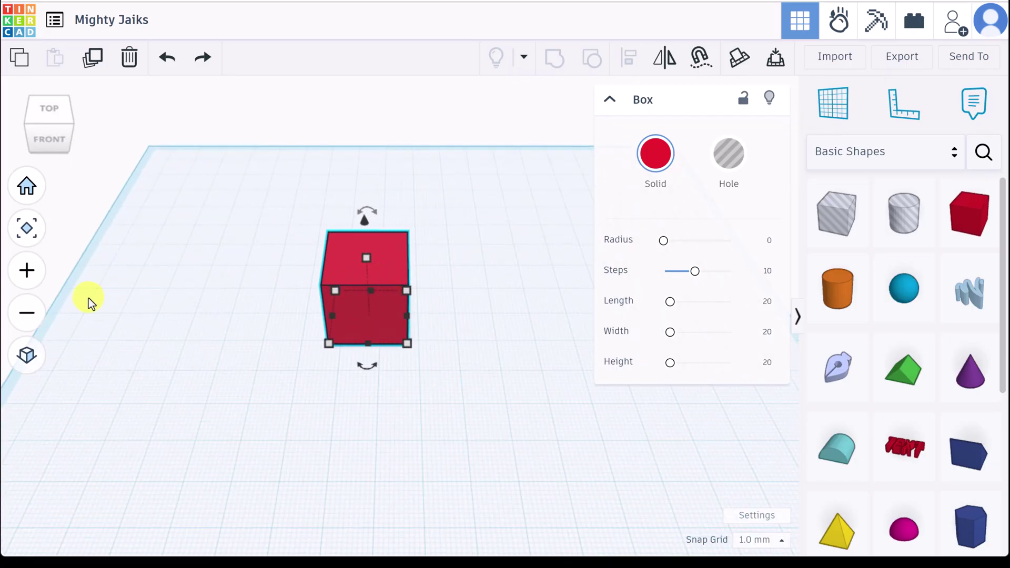
Move the red box about 10 mm to the right and 6 mm toward the front of the workplane
click(26, 270)
click(26, 313)
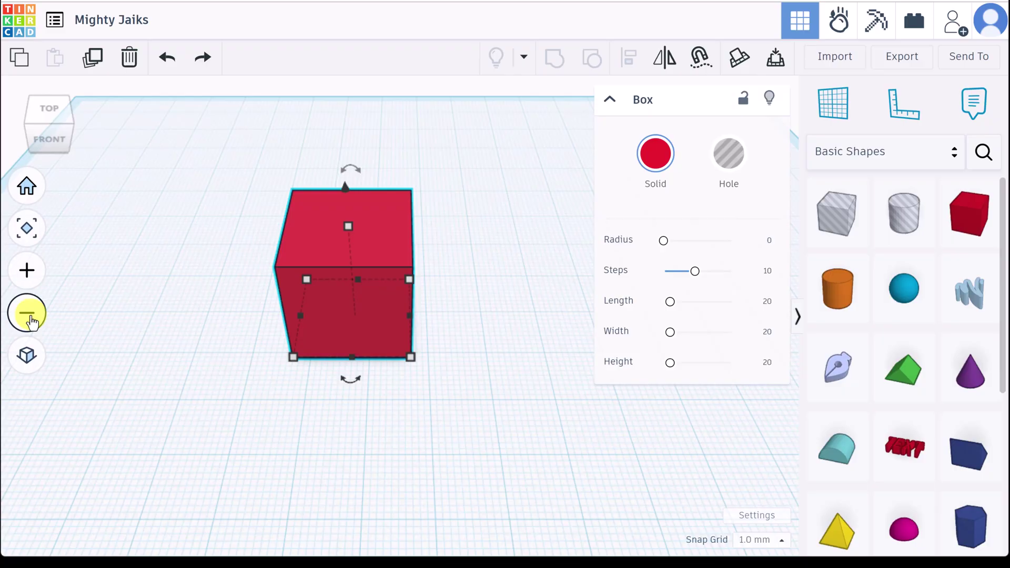
click(342, 267)
drag(343, 267, 374, 271)
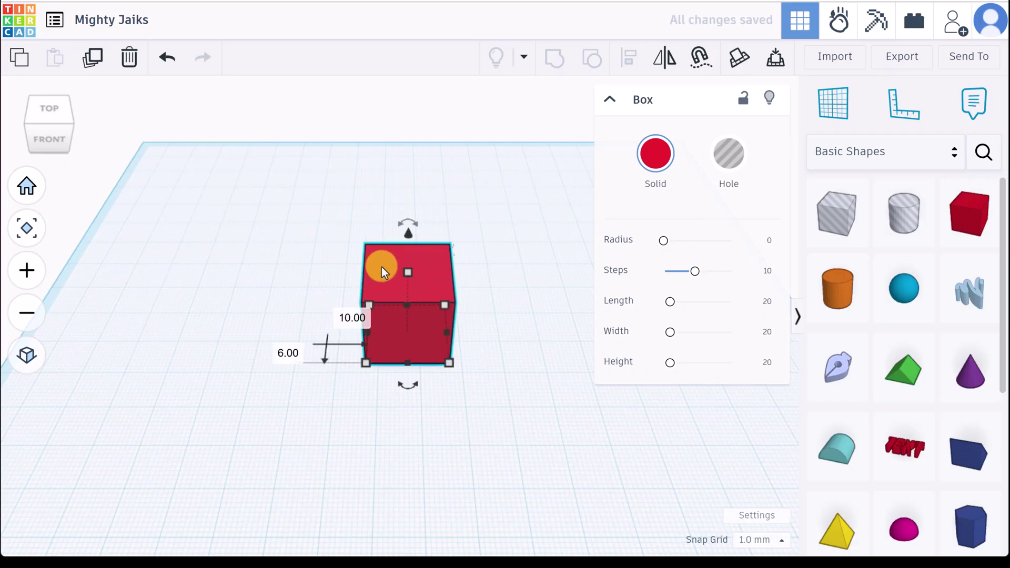
Inspect the box from the top and right side, and orbit around to see it from behind and below
right_drag(380, 266, 317, 251)
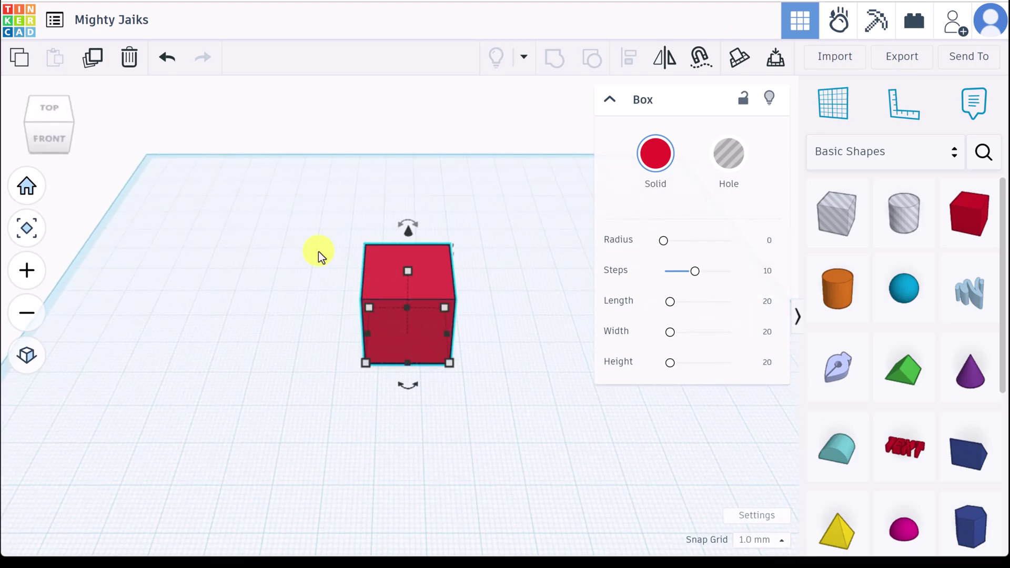
click(54, 108)
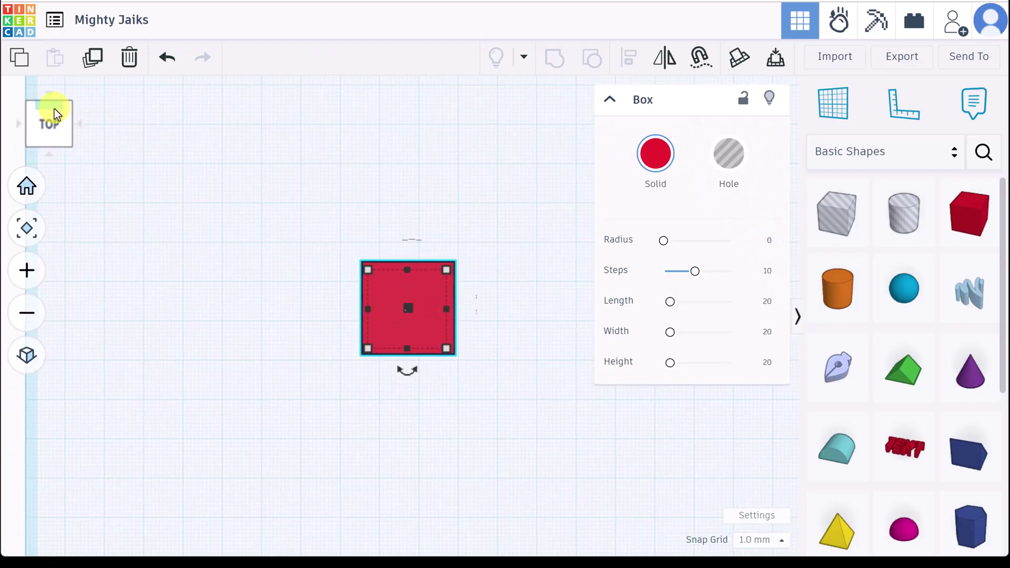
click(82, 126)
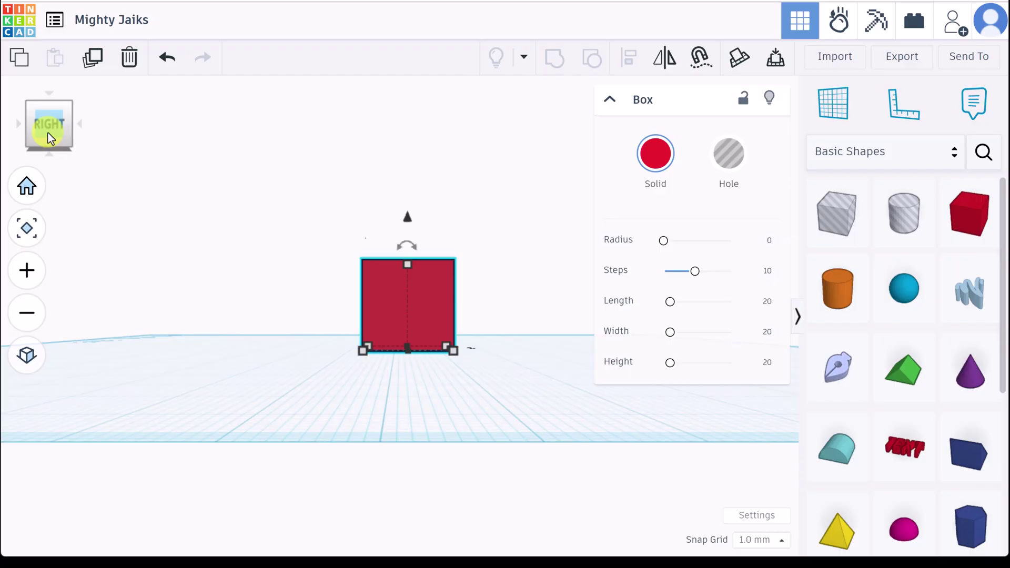
mouse_move(48, 133)
mouse_down()
mouse_move(63, 128)
mouse_move(39, 125)
mouse_move(55, 112)
mouse_move(62, 135)
mouse_move(44, 139)
mouse_up()
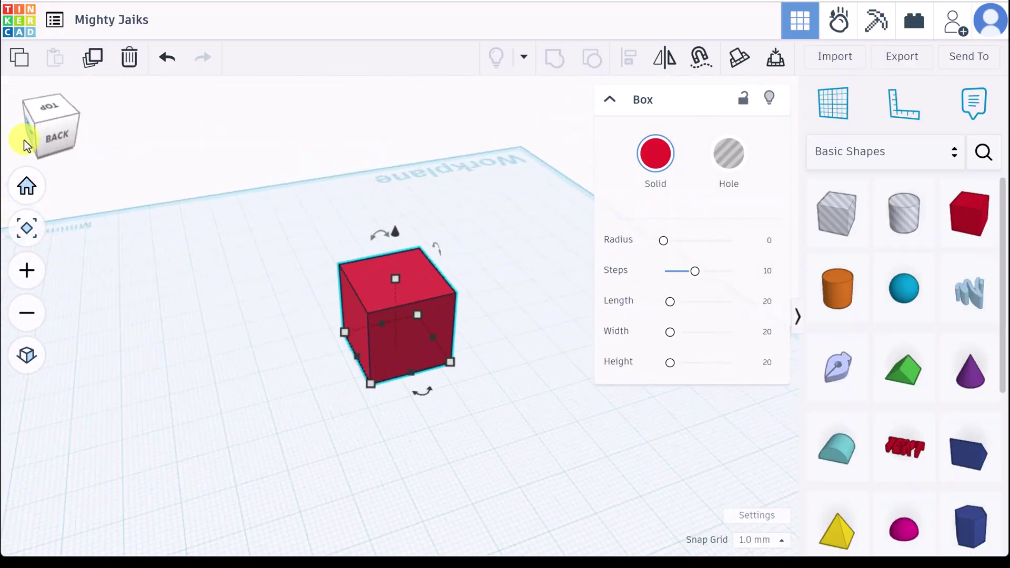
drag(25, 145, 106, 262)
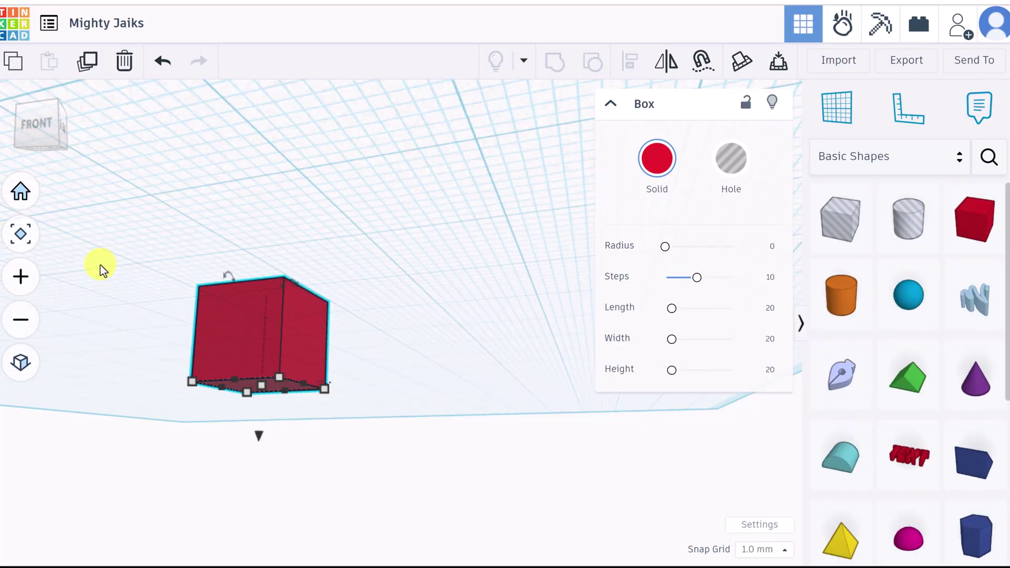
Restore the home view, fit the selected box in view and go back to the home view
click(19, 192)
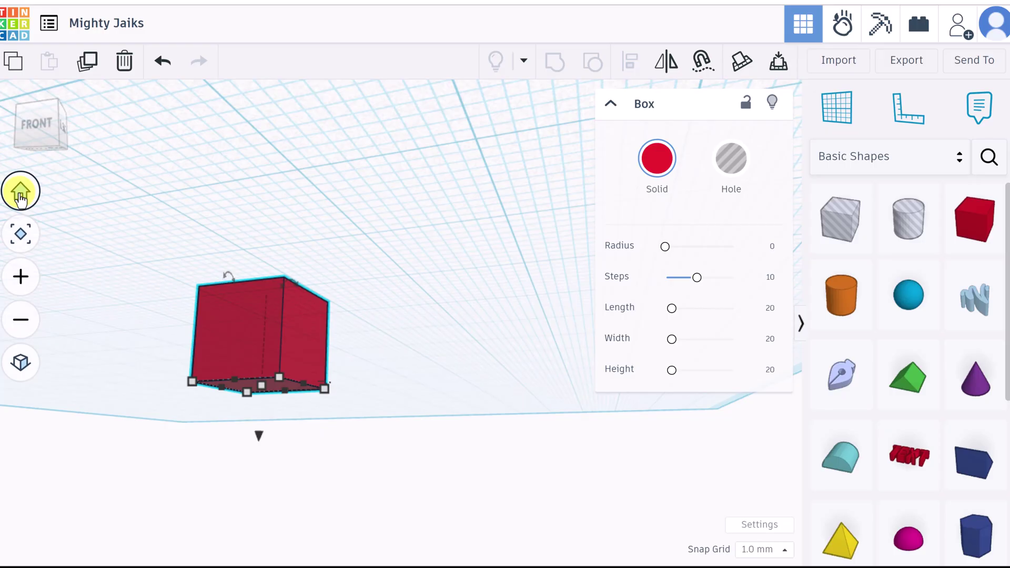
click(24, 238)
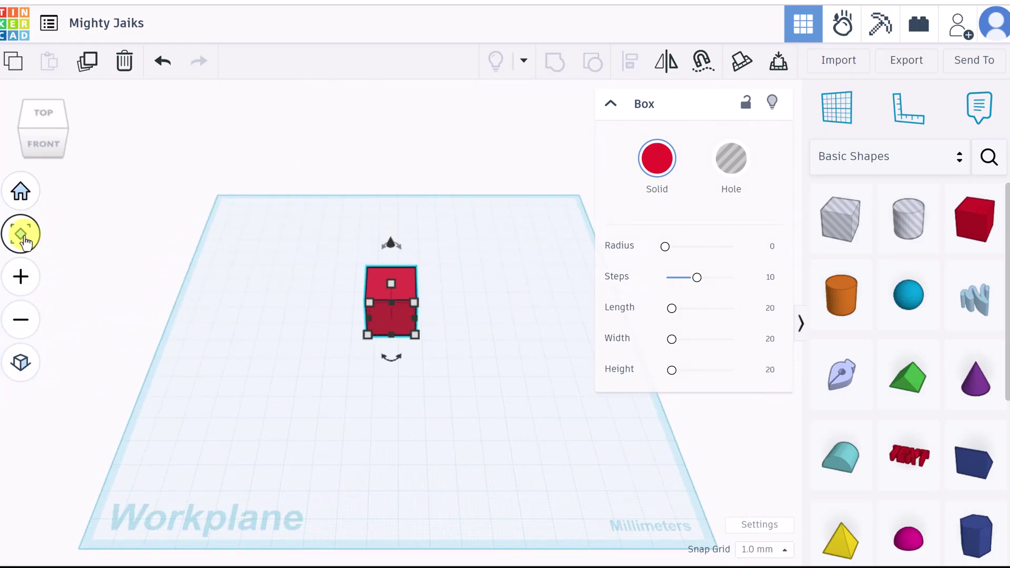
click(25, 240)
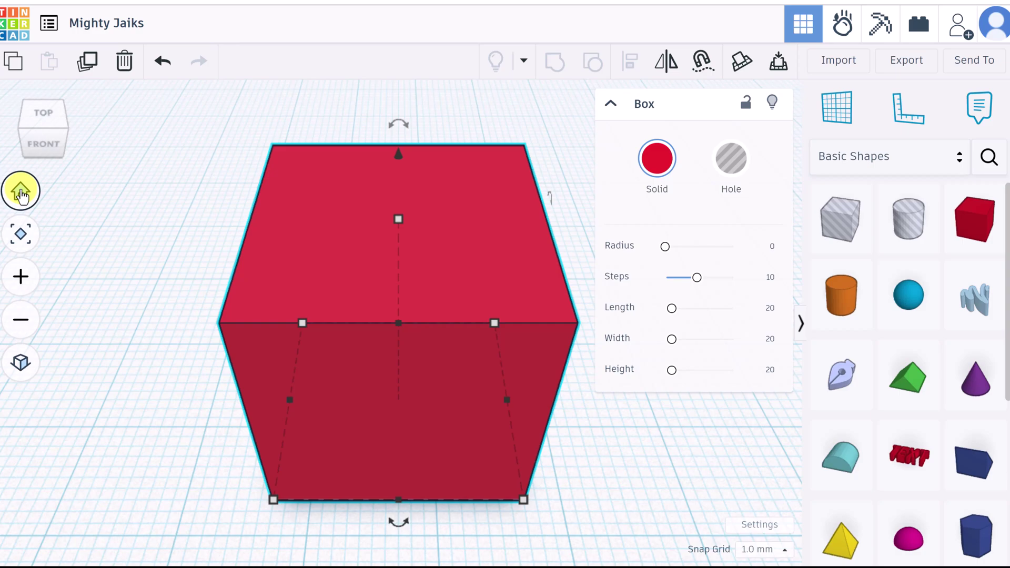
click(20, 192)
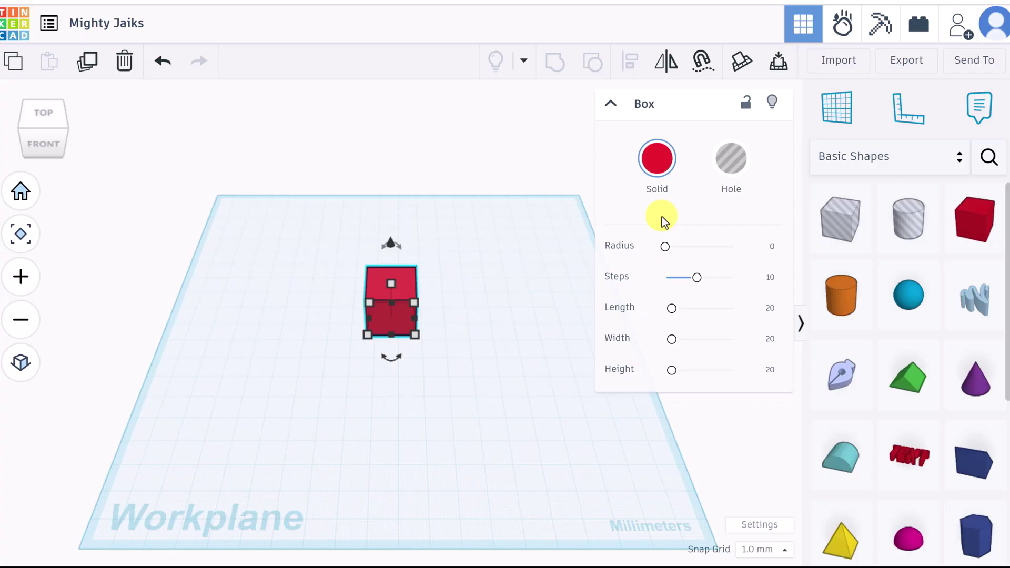
Round the box with radius 12.299 and 11 steps, and resize it to length 38.012, width 28.821 and height 28.821
mouse_move(423, 310)
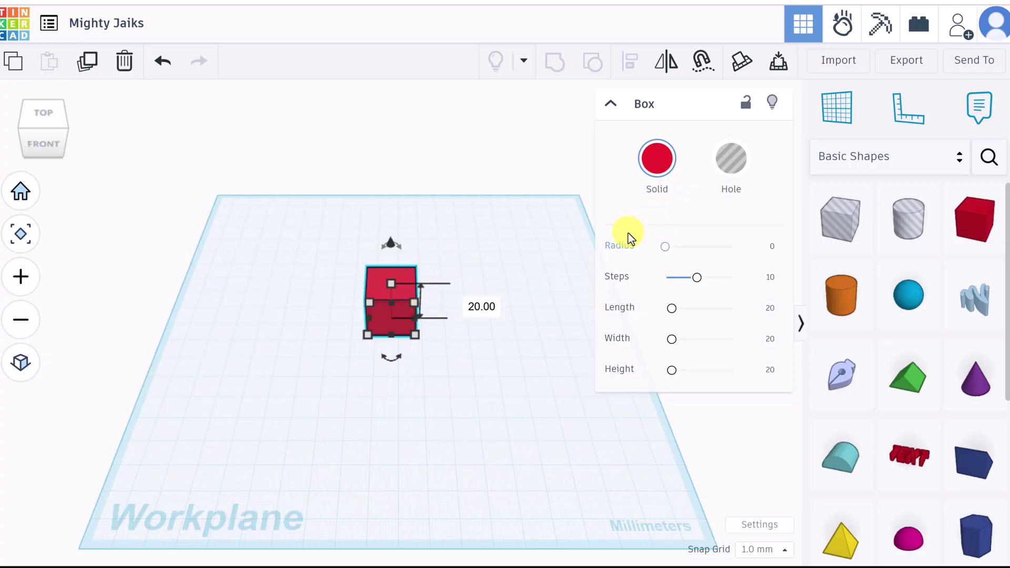
drag(665, 247, 705, 246)
mouse_move(701, 281)
mouse_down()
mouse_move(718, 284)
mouse_move(668, 284)
mouse_move(674, 300)
mouse_move(702, 286)
mouse_up()
drag(674, 315, 638, 388)
Recolour the rounded box with the bright green preset and switch its transparency on and off
click(656, 167)
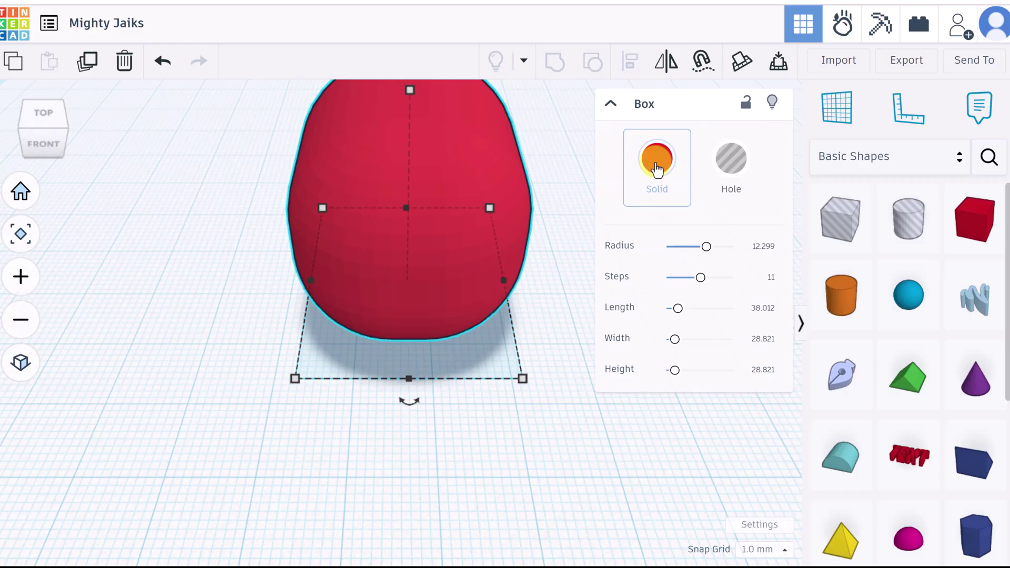
click(656, 167)
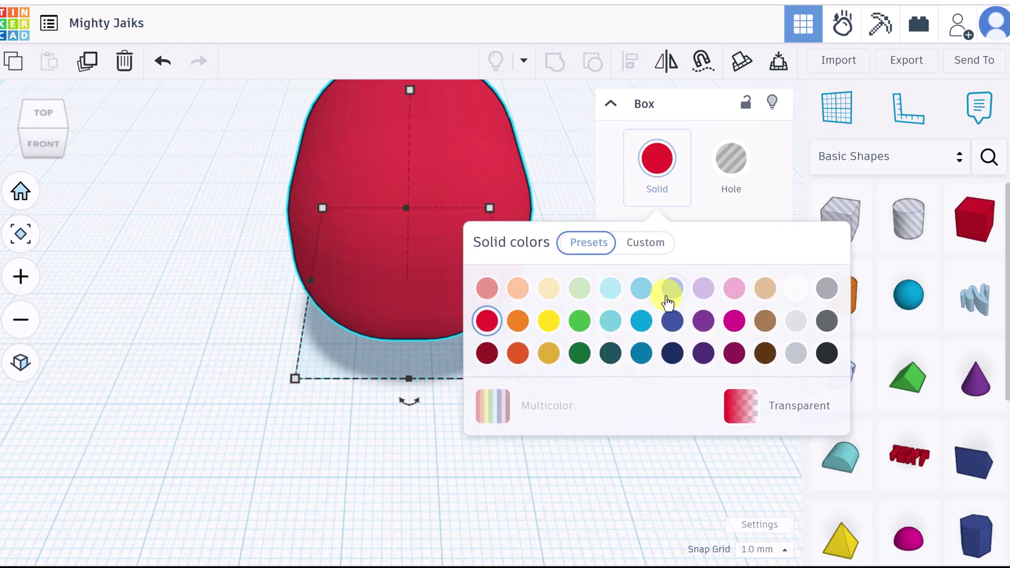
click(579, 320)
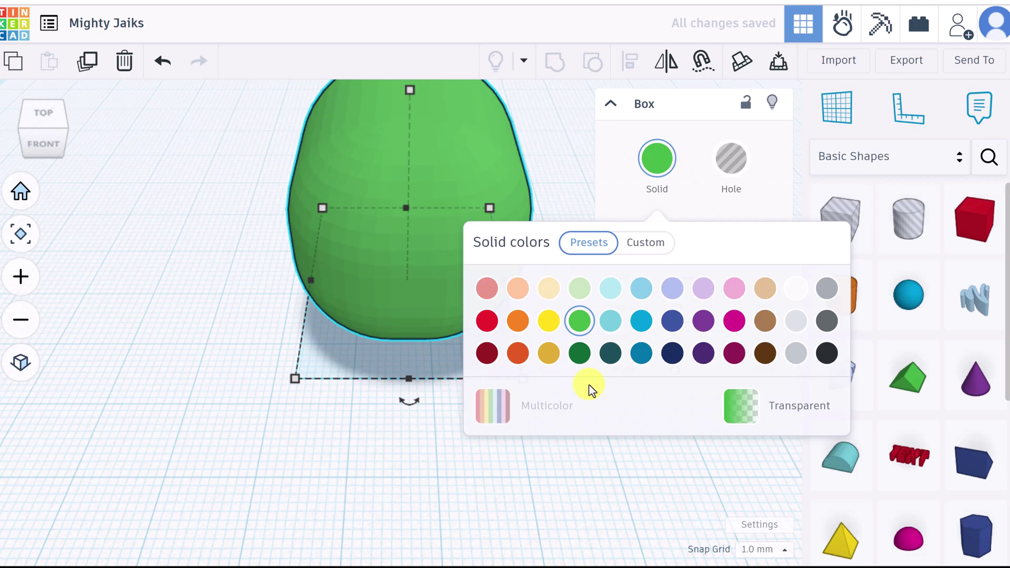
click(741, 413)
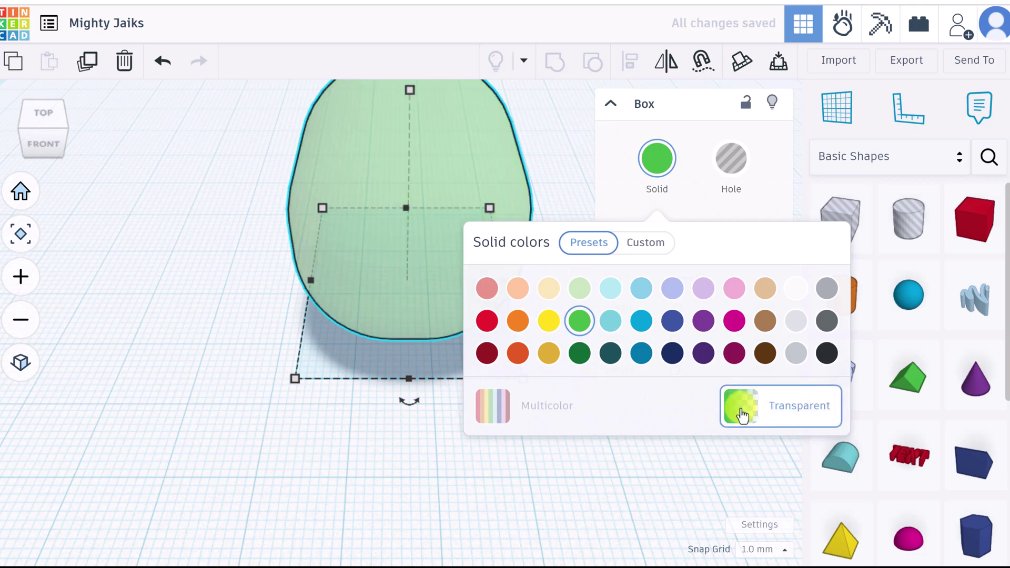
click(742, 415)
click(622, 175)
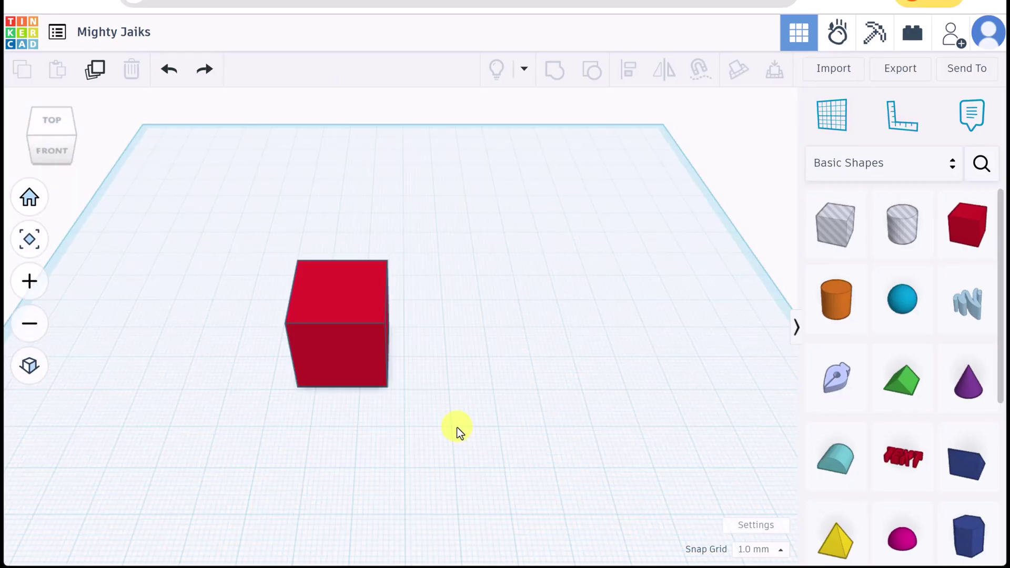
Select the red box and set its front-to-back dimension to 50 mm
click(345, 306)
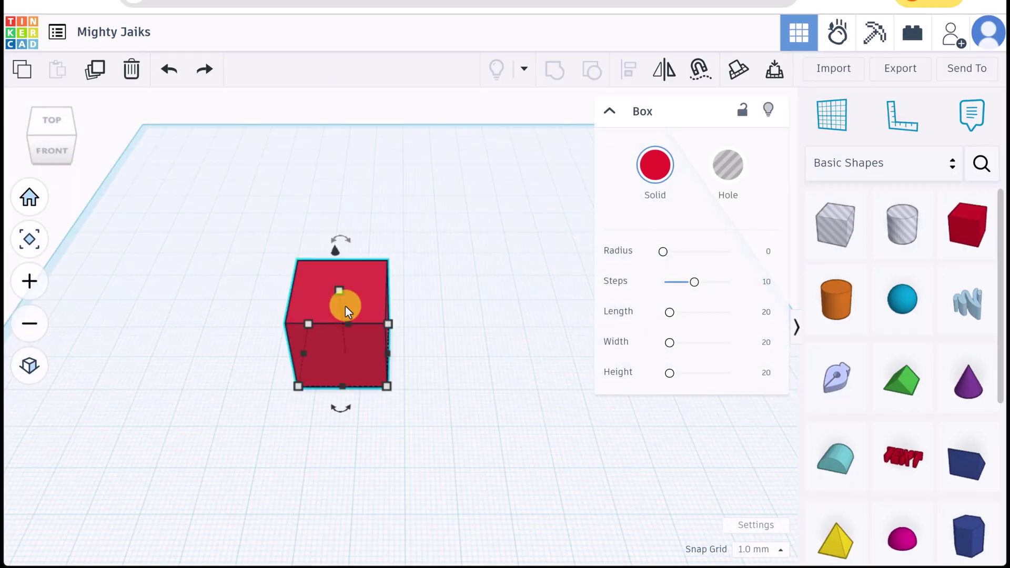
mouse_move(336, 295)
mouse_move(389, 359)
mouse_move(335, 377)
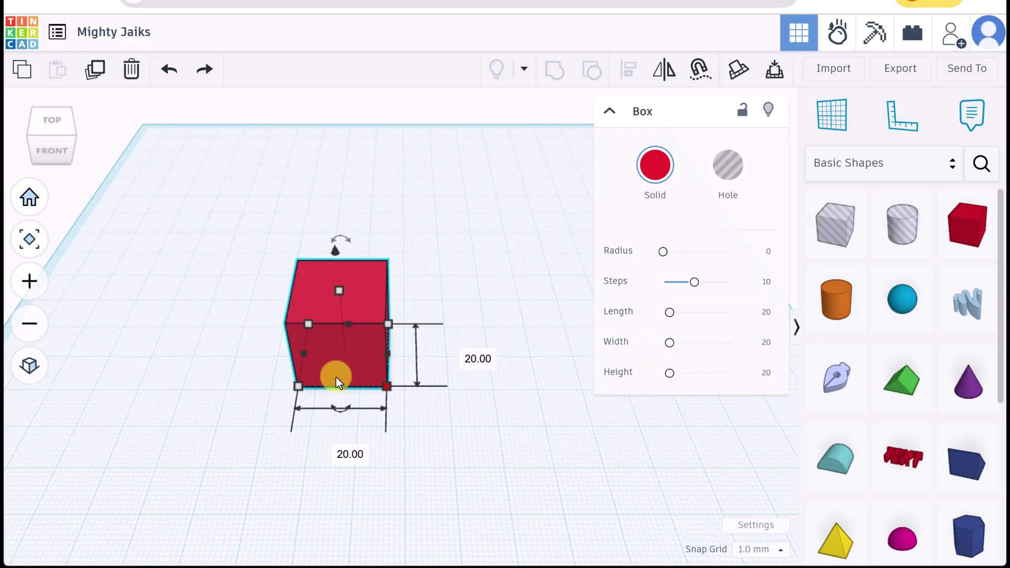
click(474, 357)
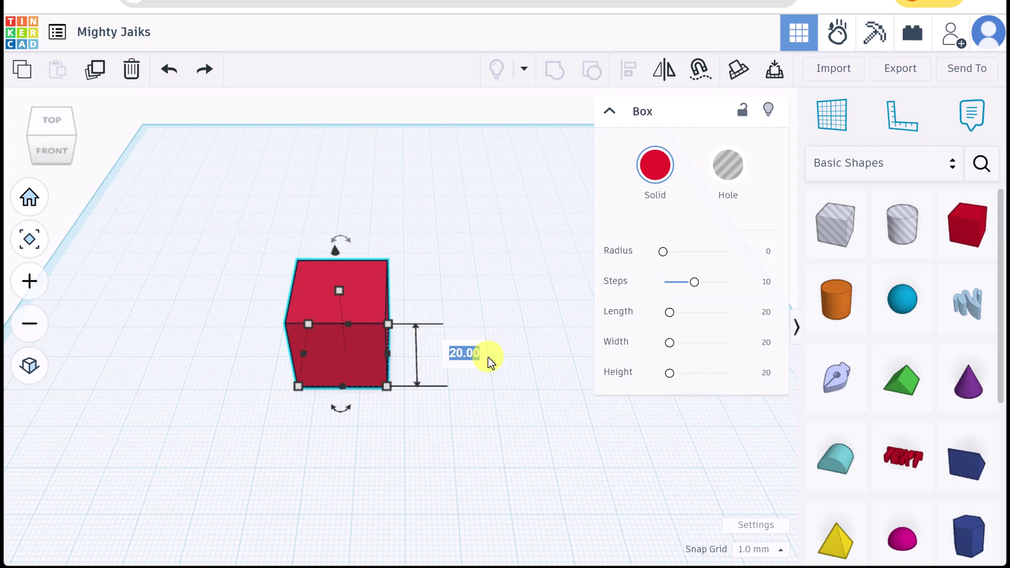
text(50)
key(Return)
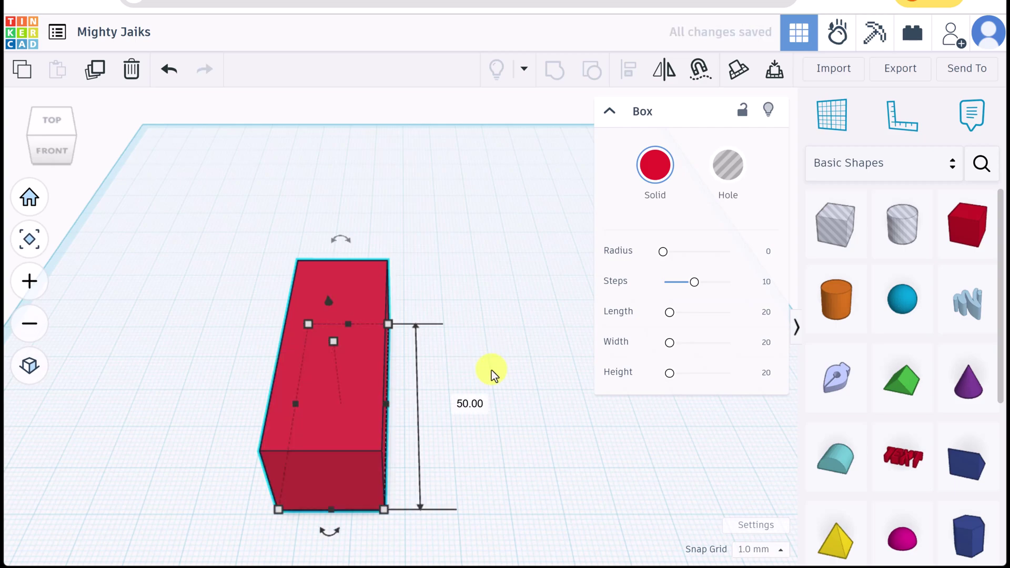
Resize the box's base to 35 mm wide by 32 mm deep and raise the box 20 mm above the workplane
drag(330, 510, 456, 432)
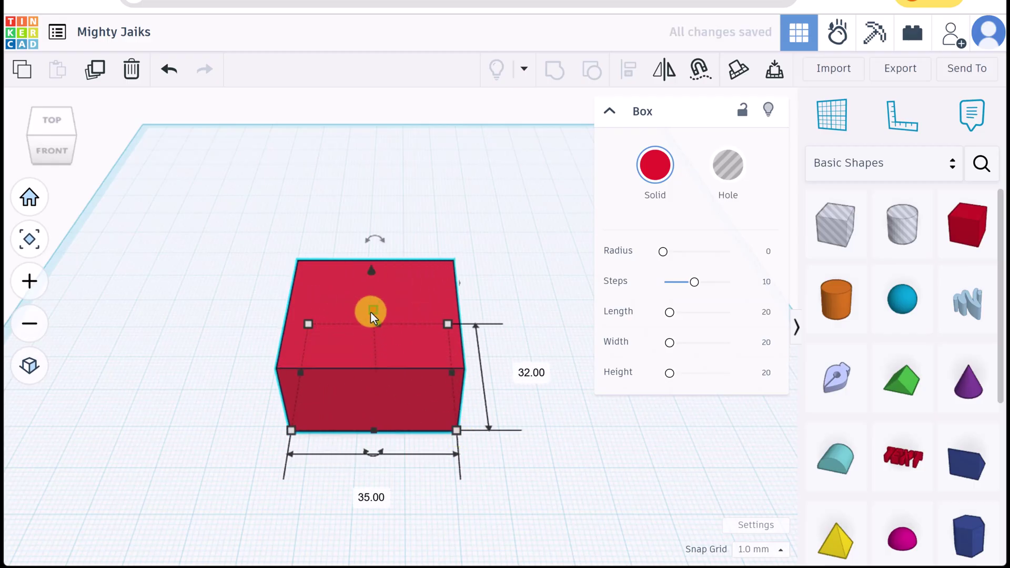
mouse_move(370, 311)
mouse_down()
mouse_move(383, 132)
mouse_move(369, 309)
mouse_up()
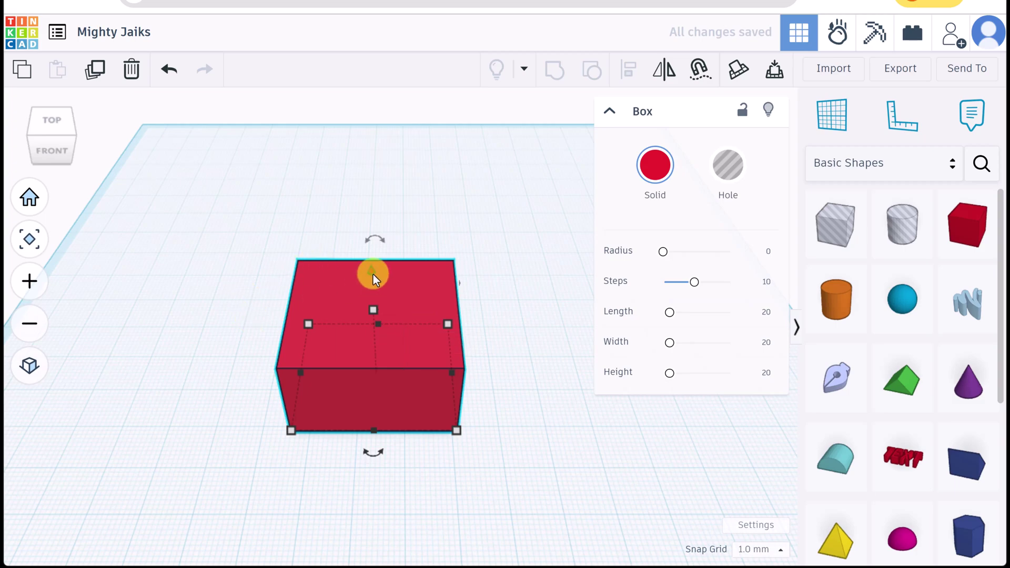
drag(373, 273, 389, 184)
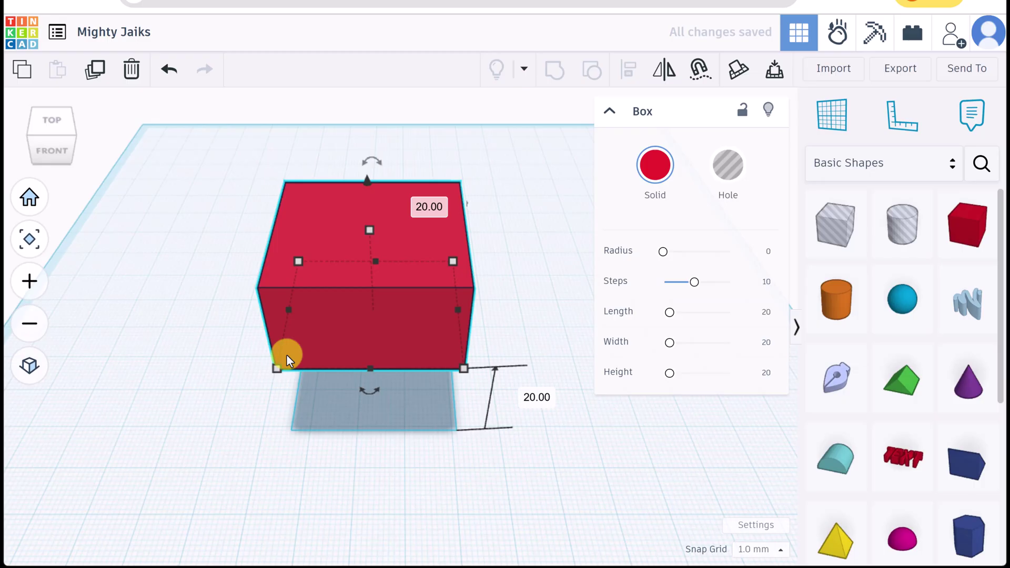
click(55, 153)
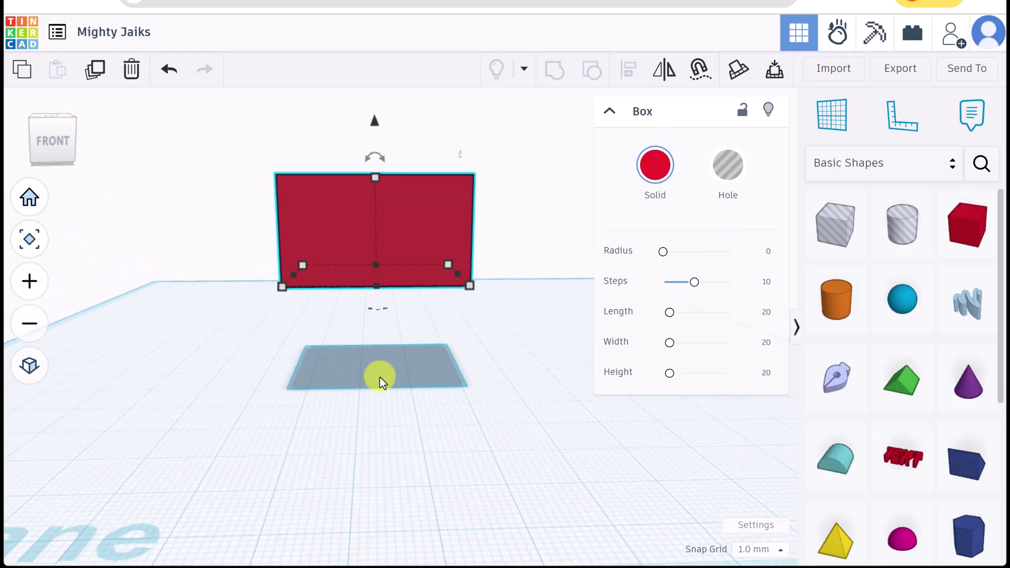
click(50, 153)
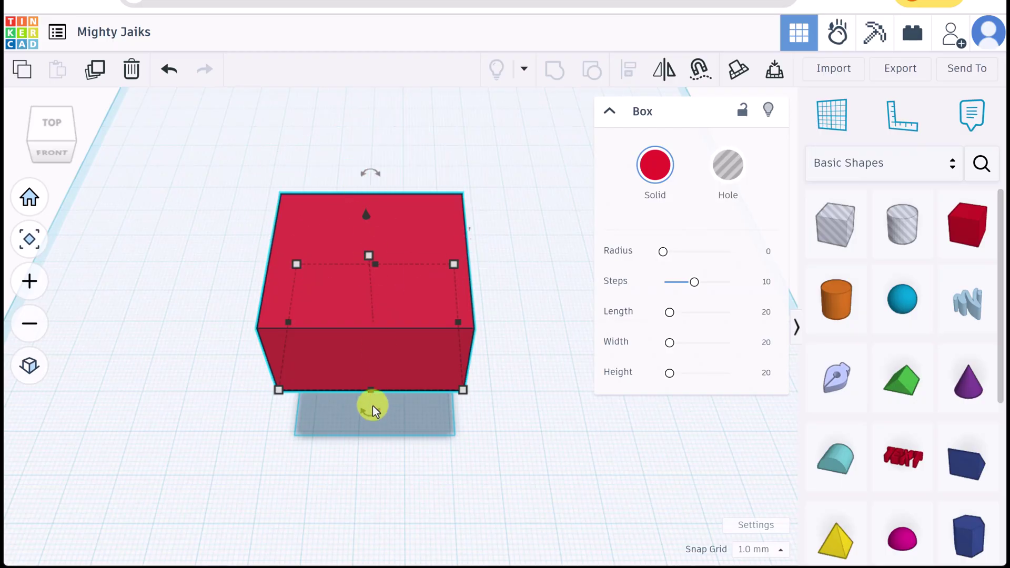
Tilt the box clockwise about its front-to-back axis and rotate it 90° about the vertical axis
mouse_move(370, 179)
drag(371, 176, 429, 203)
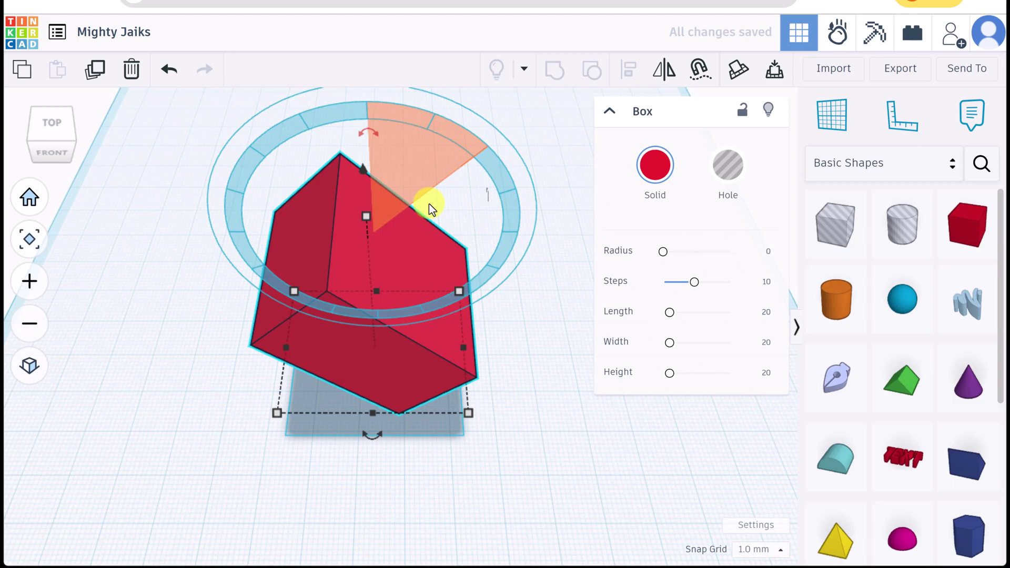
click(371, 441)
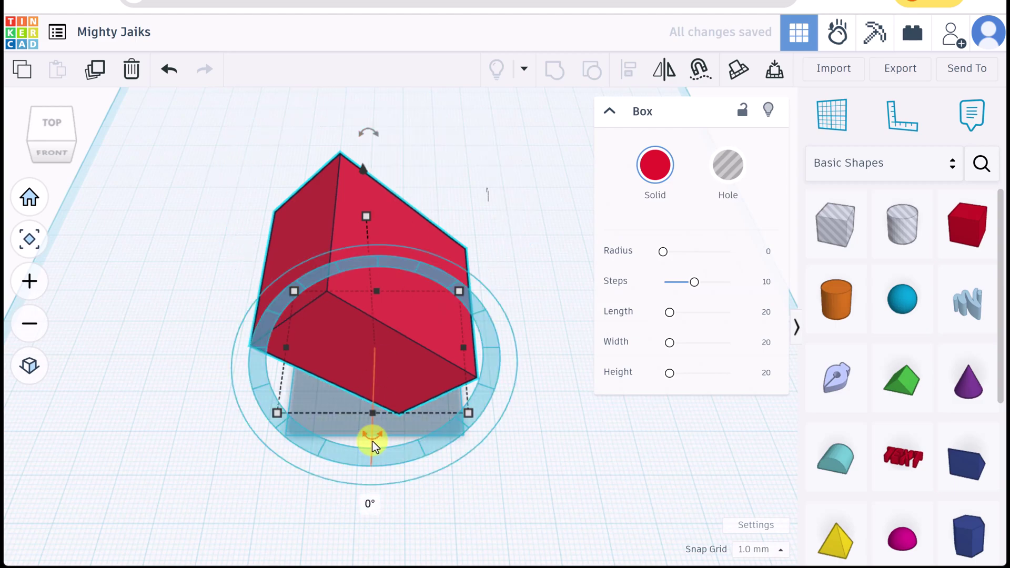
click(369, 503)
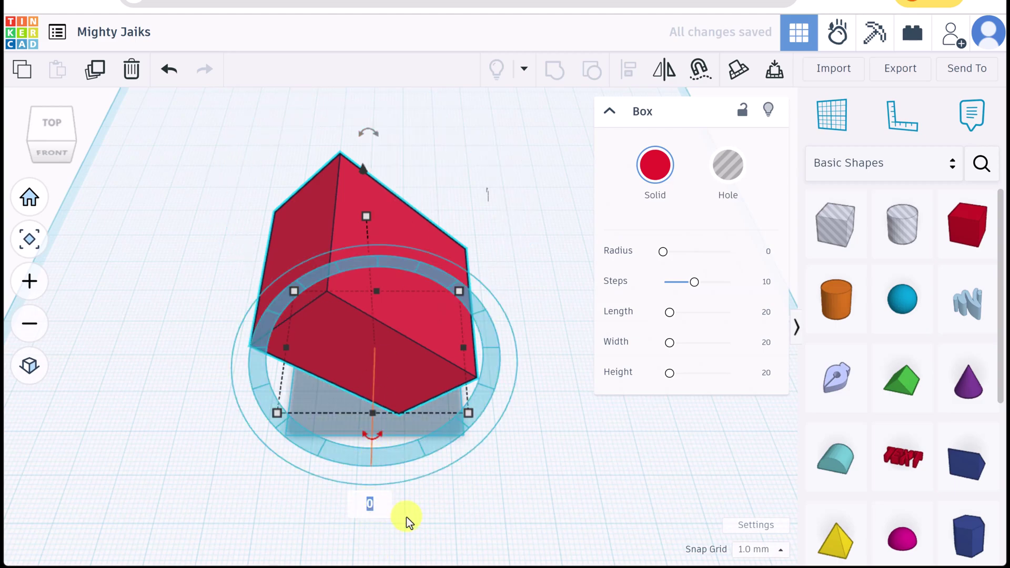
text(90)
key(Return)
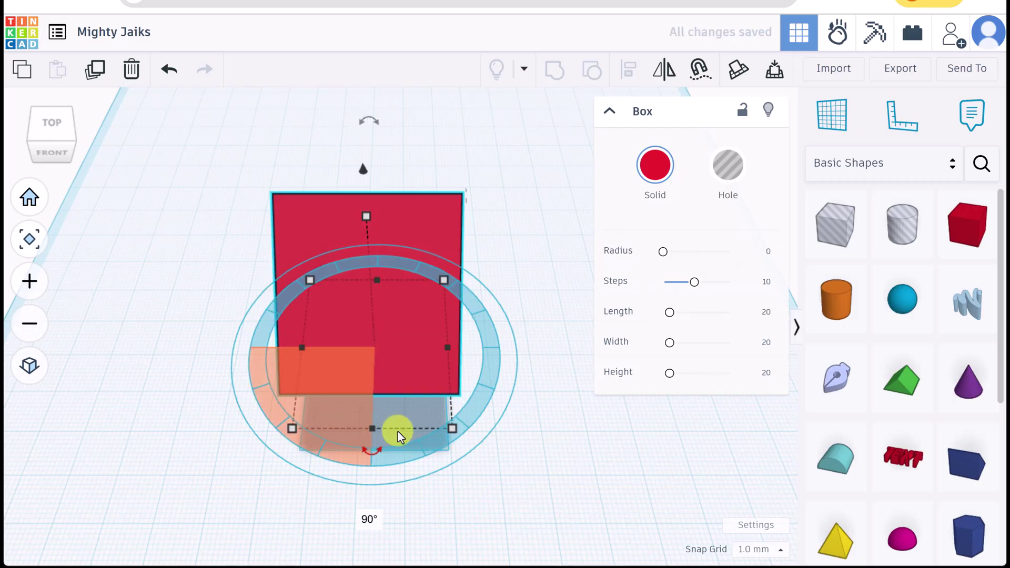
Lower the tilted box by about 19.55 mm so it sinks partly below the workplane, and inspect it from underneath
drag(50, 155, 77, 150)
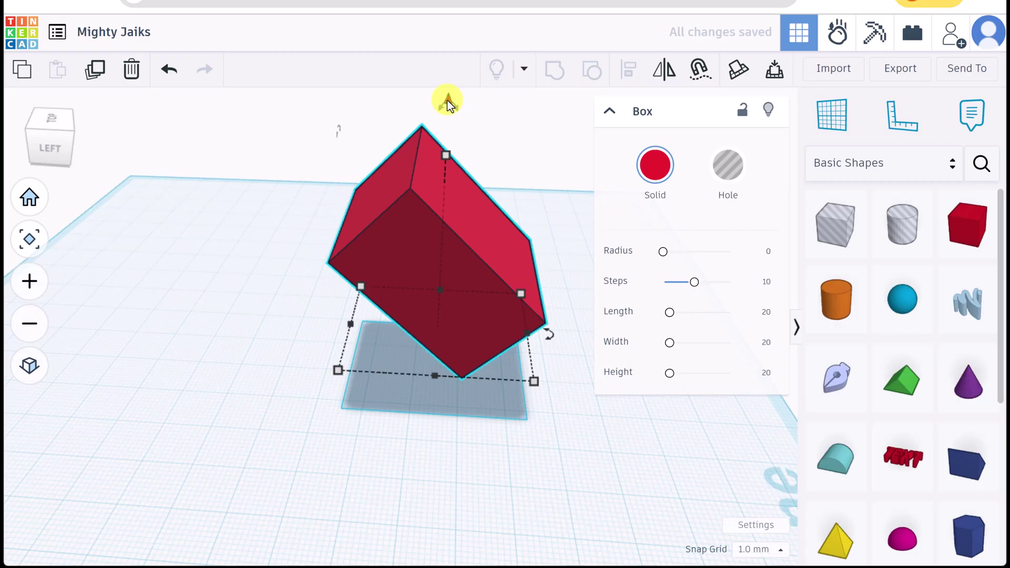
drag(448, 100, 455, 198)
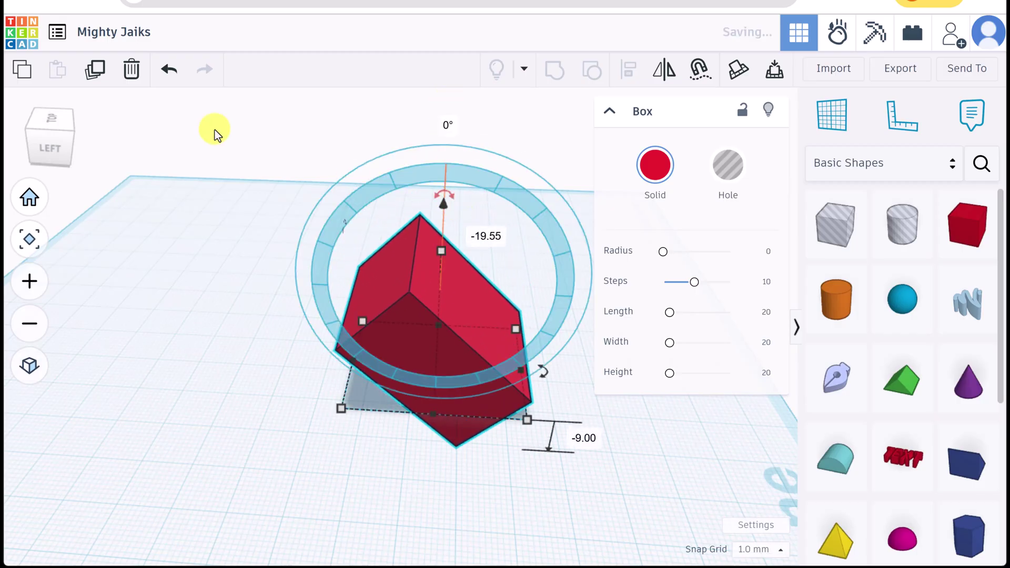
click(73, 147)
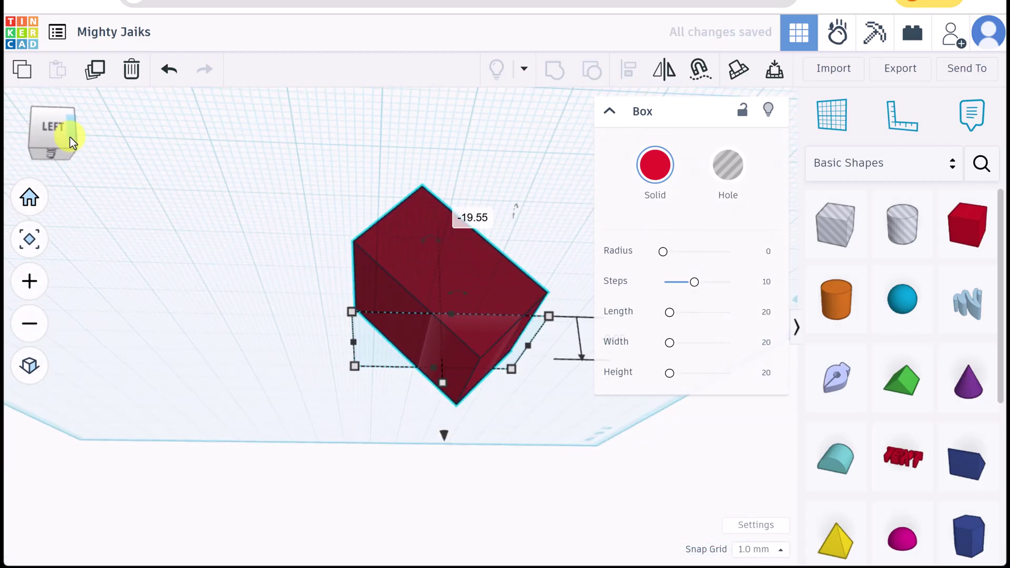
drag(70, 149, 50, 149)
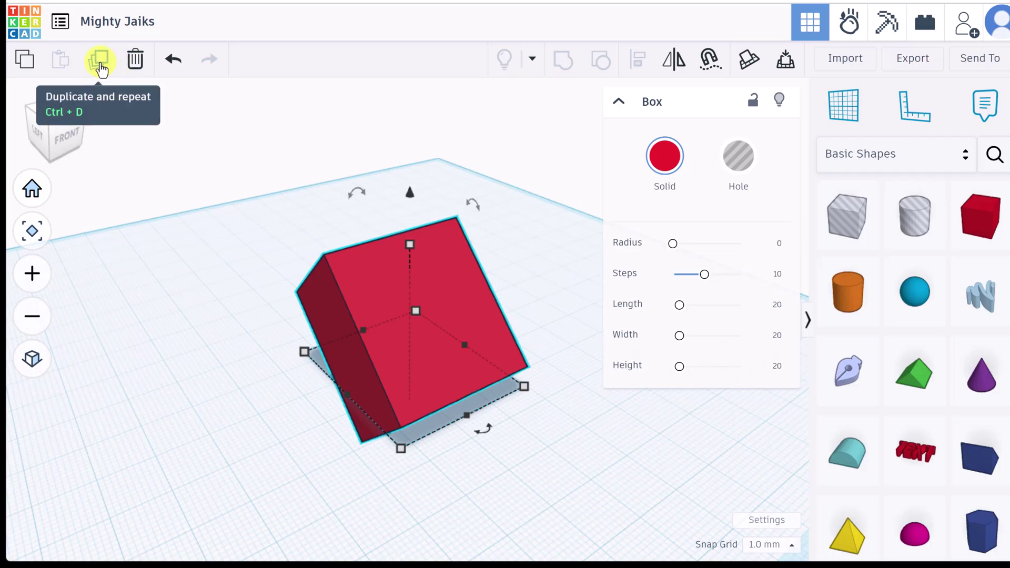
Duplicate the tilted box about 41.5 mm to its left, and duplicate both boxes together as a second row behind them
click(100, 63)
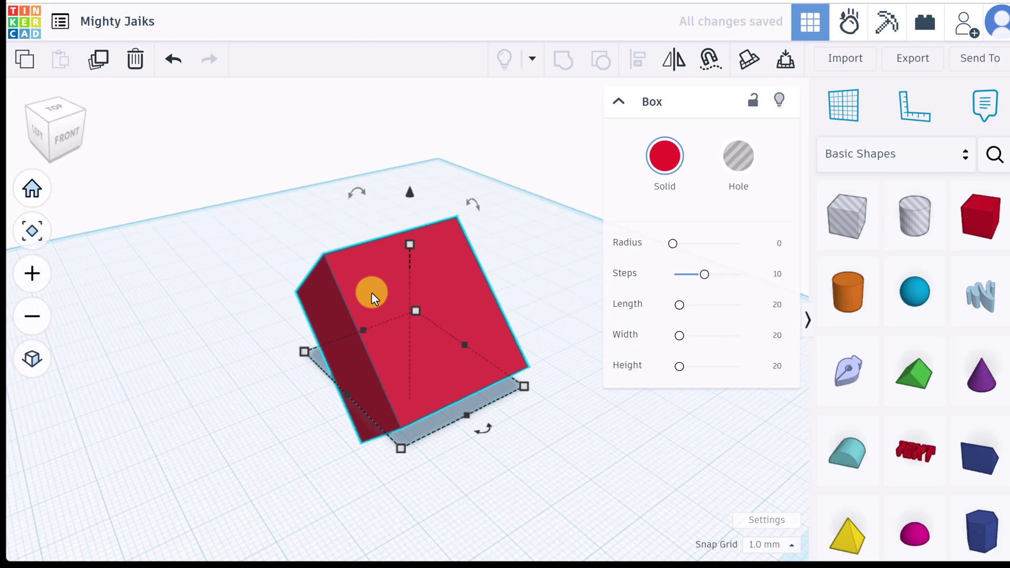
drag(374, 295, 151, 367)
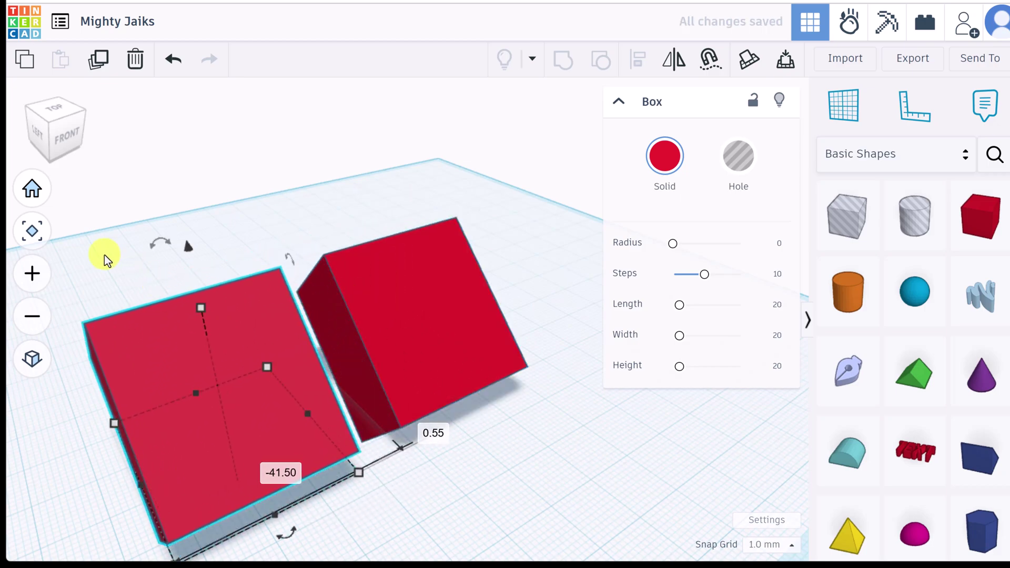
drag(91, 256, 571, 475)
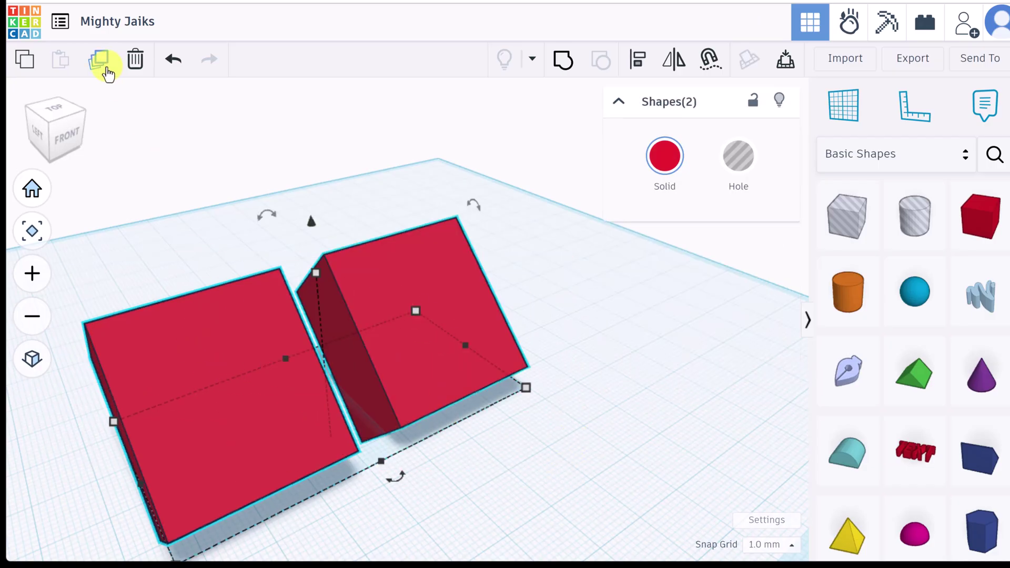
click(105, 72)
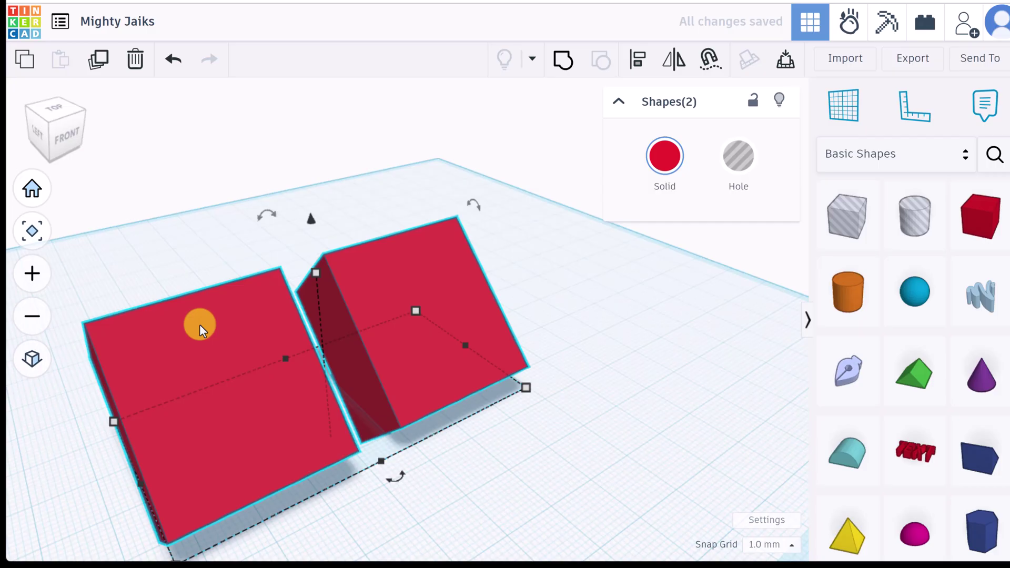
drag(200, 328, 214, 223)
click(194, 158)
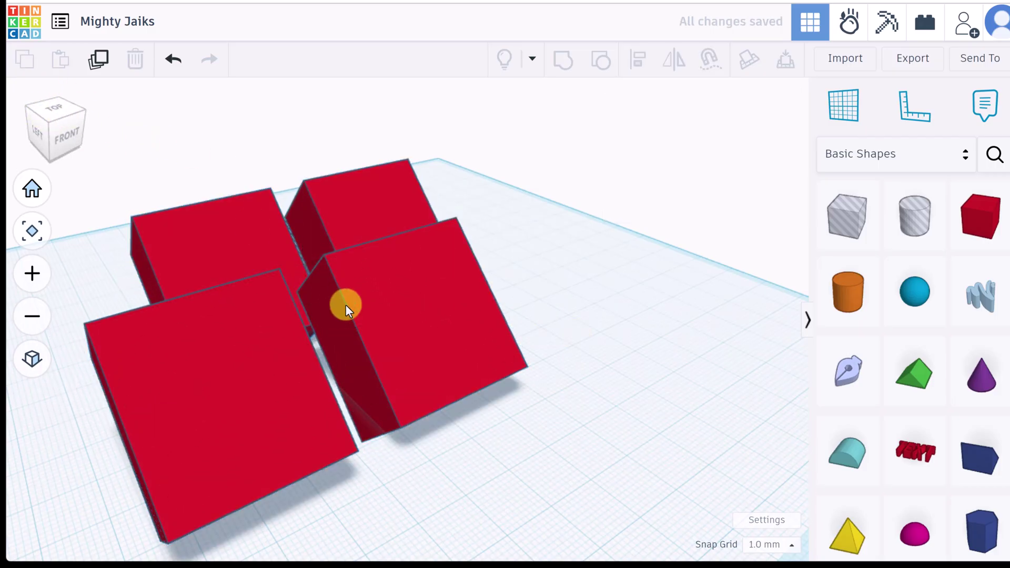
Copy and paste the original front box, and move the pasted copy about 16.5 mm further right beside it
click(427, 327)
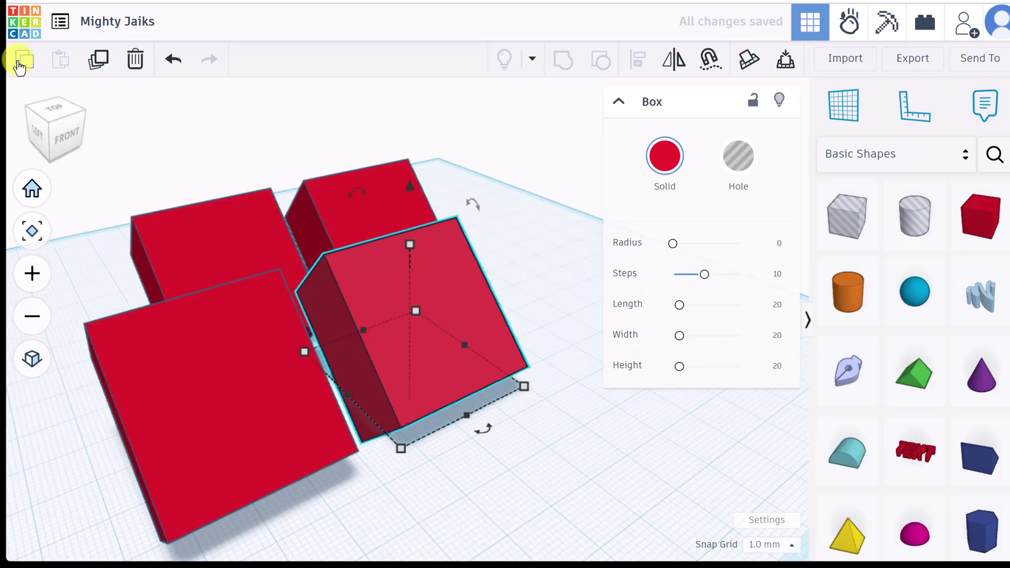
click(61, 63)
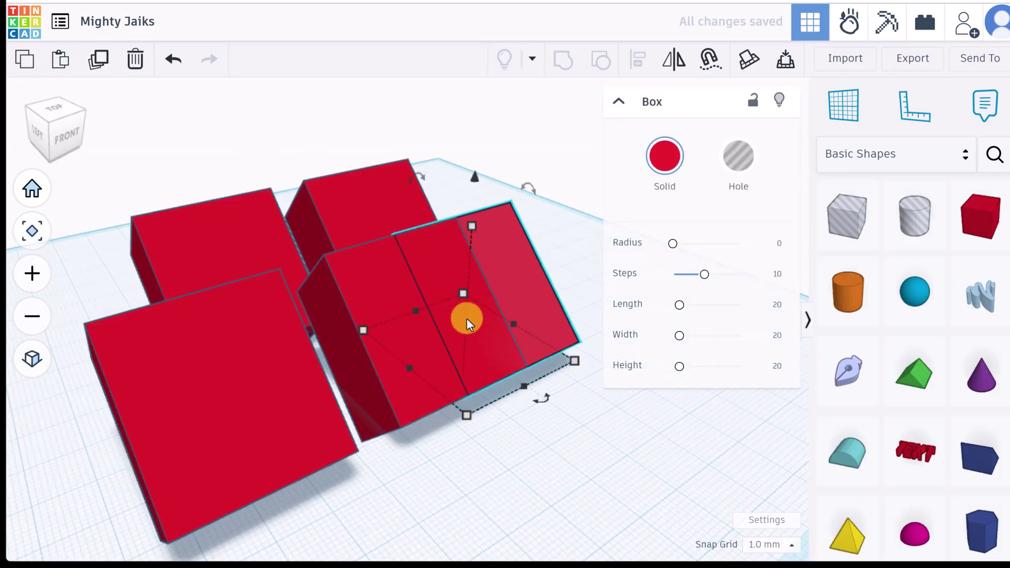
drag(530, 289, 583, 270)
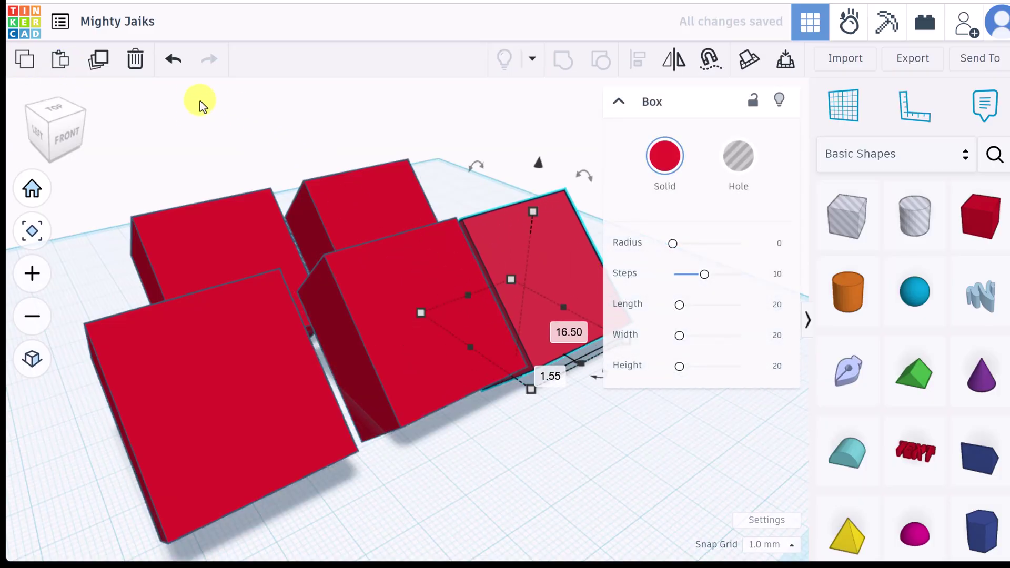
Delete the front-left box, undo the deletion, and delete the same box again
click(207, 379)
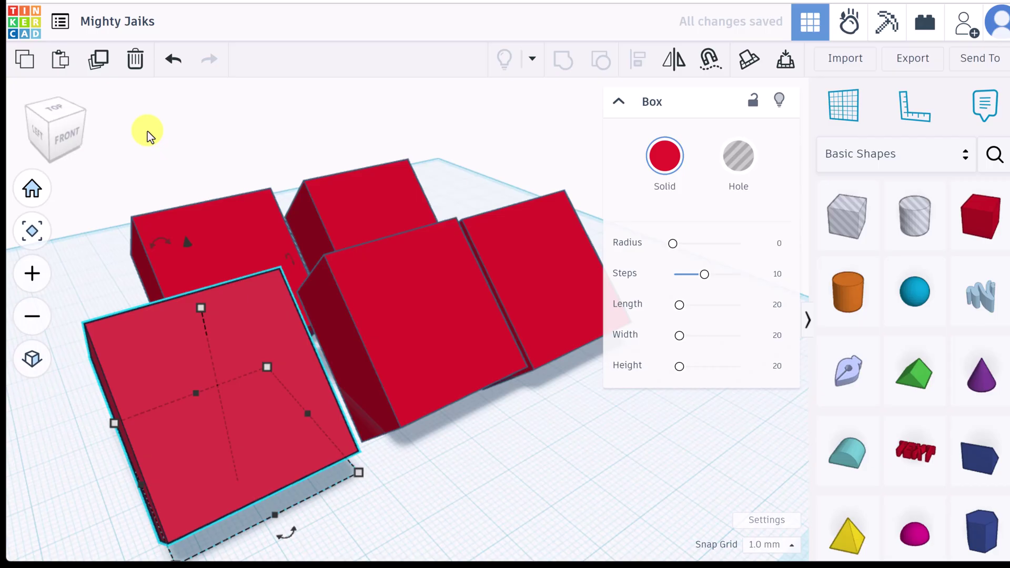
click(135, 60)
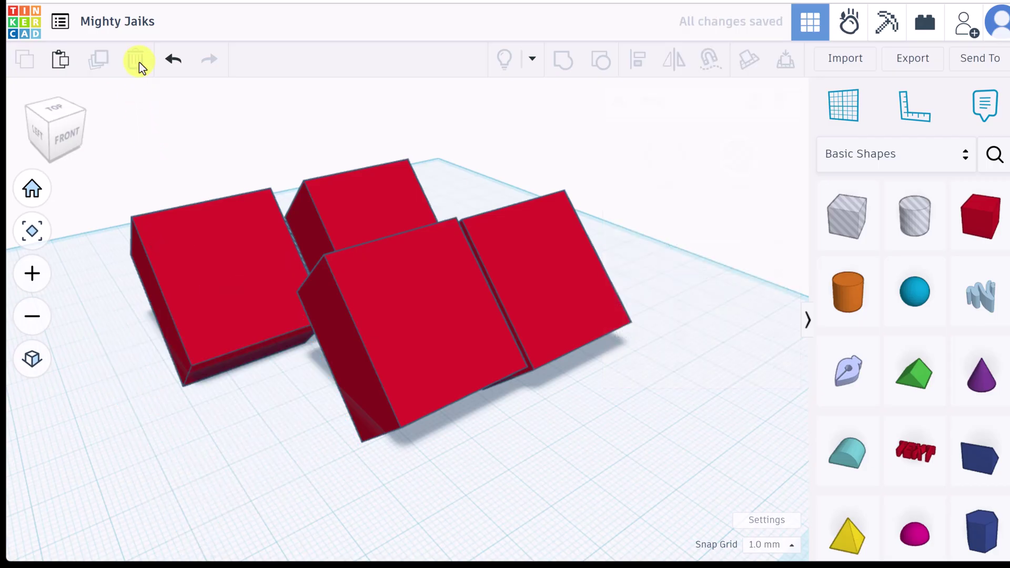
click(177, 63)
click(197, 394)
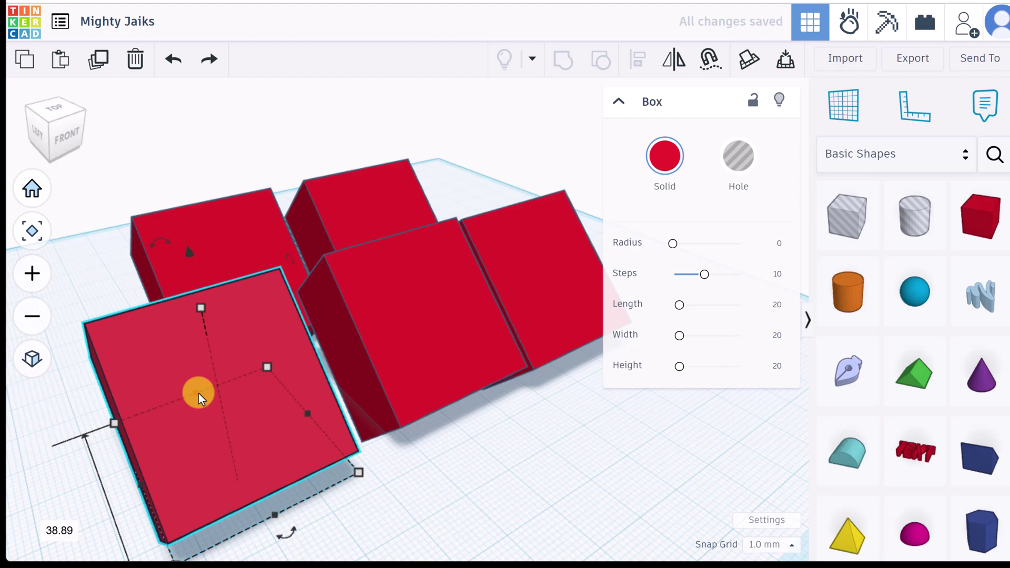
key(Delete)
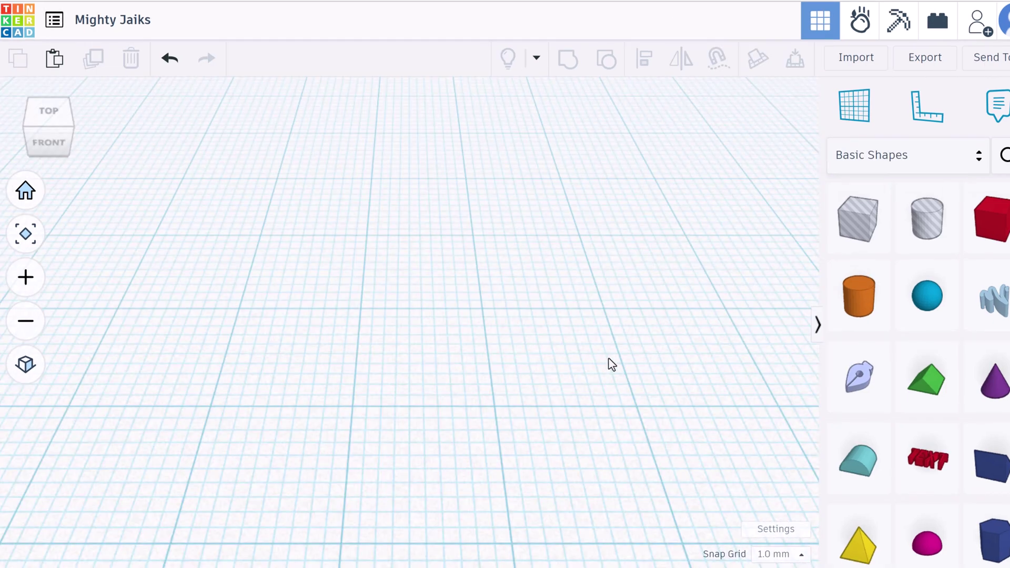
Add a Scribble shape, draw a round smiley face with two oval eyes and a curved mouth, and erase the mouth's excess end
mouse_move(994, 303)
mouse_down()
mouse_move(383, 285)
mouse_move(452, 303)
mouse_up()
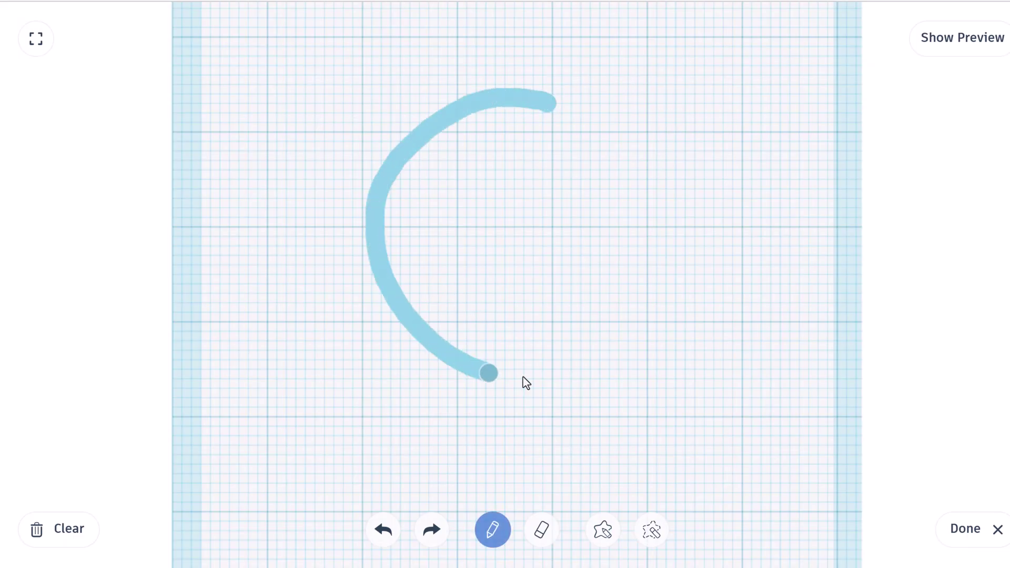
mouse_move(488, 373)
mouse_down()
mouse_move(563, 119)
mouse_move(552, 108)
mouse_up()
mouse_move(460, 165)
mouse_down()
mouse_move(489, 167)
mouse_move(453, 155)
mouse_up()
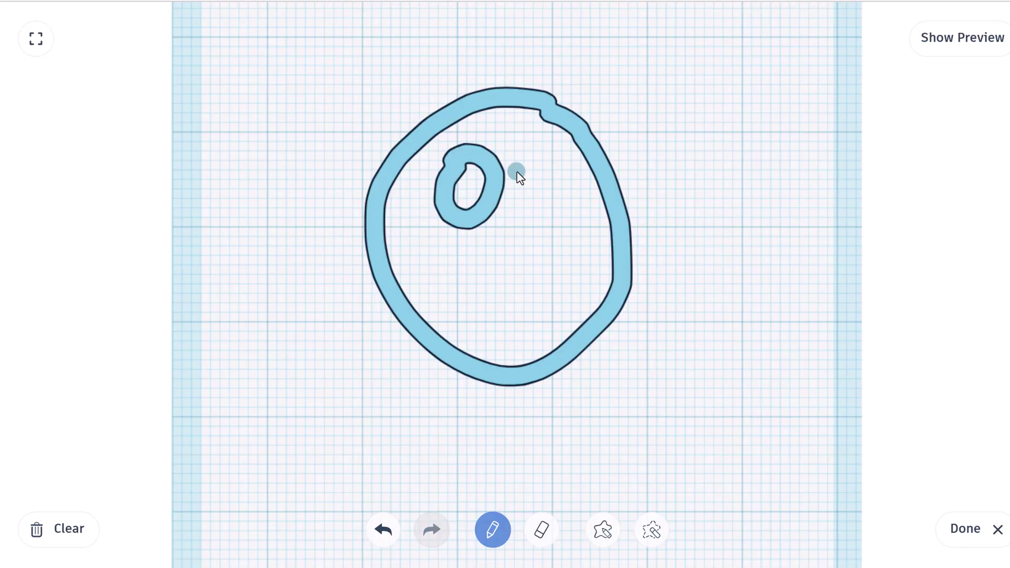
drag(518, 177, 518, 150)
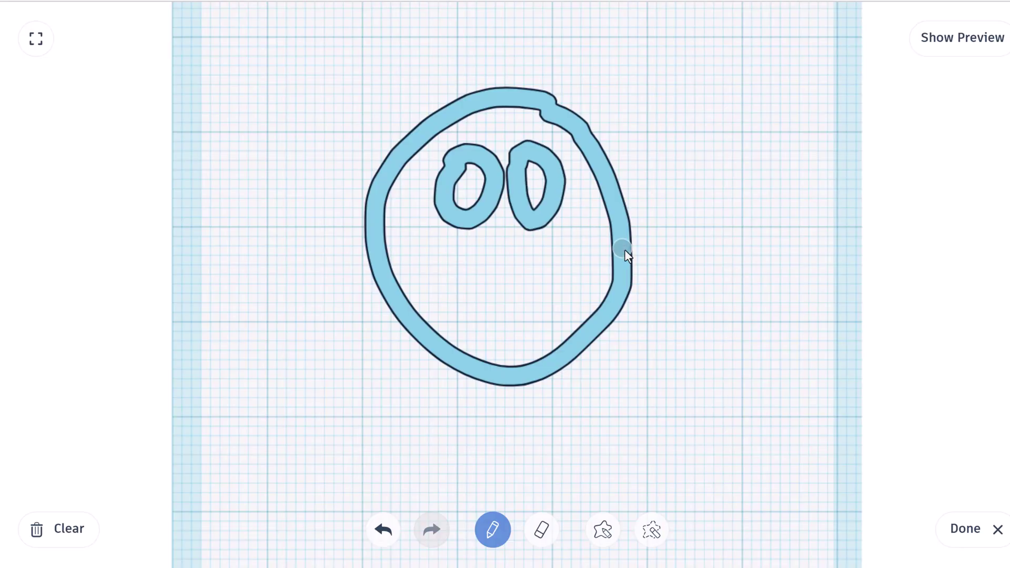
drag(459, 292, 645, 290)
click(541, 529)
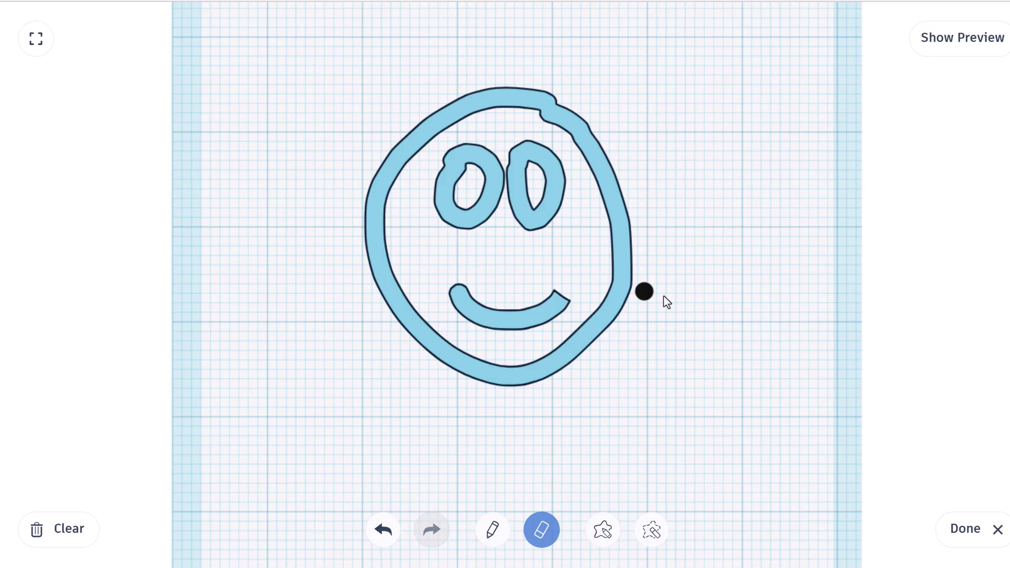
Draw a filled freeform shape beside the smiley's lower right, cut a curved notch from it, and preview and finish the scribble
click(605, 539)
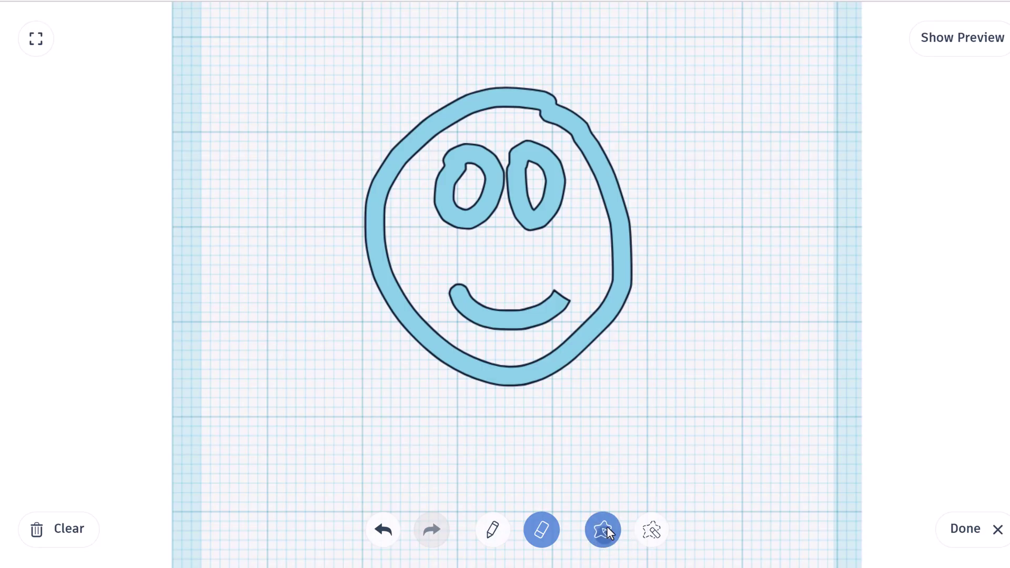
mouse_move(652, 401)
mouse_down()
mouse_move(768, 467)
mouse_move(588, 483)
mouse_move(719, 318)
mouse_move(765, 284)
mouse_move(800, 349)
mouse_move(758, 340)
mouse_up()
click(650, 536)
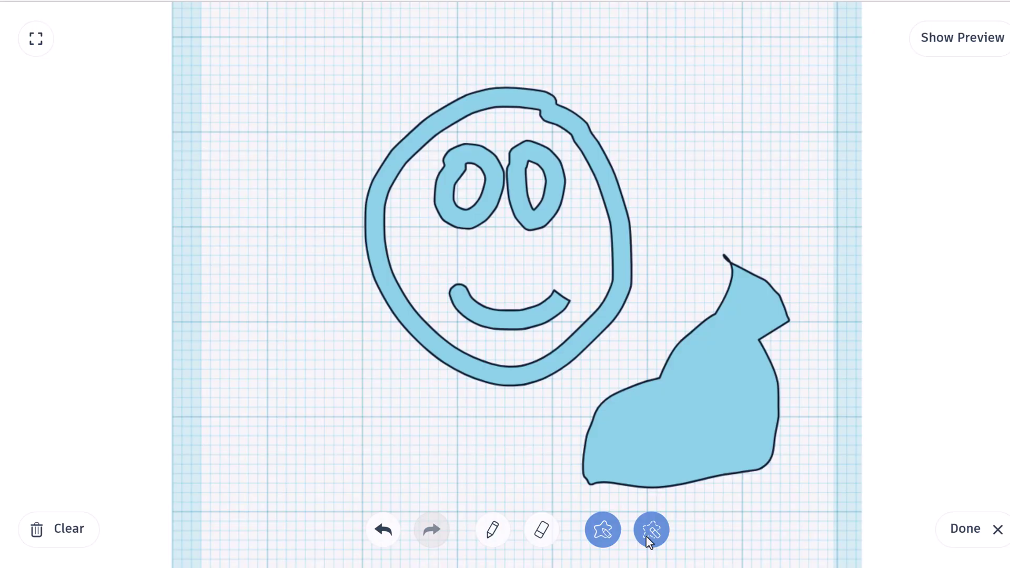
mouse_move(732, 523)
mouse_down()
mouse_move(780, 390)
mouse_move(799, 497)
mouse_move(758, 525)
mouse_up()
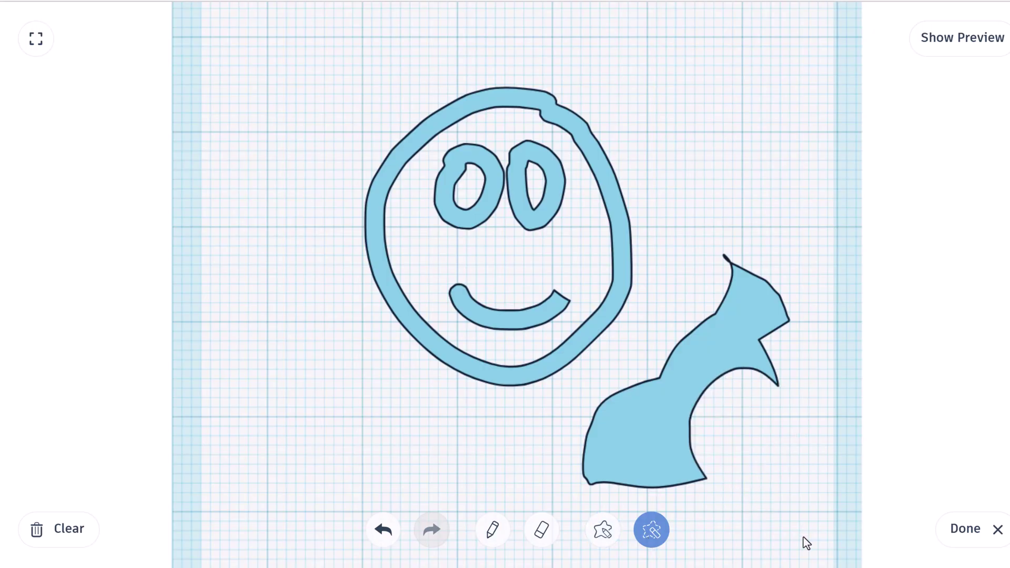
click(953, 47)
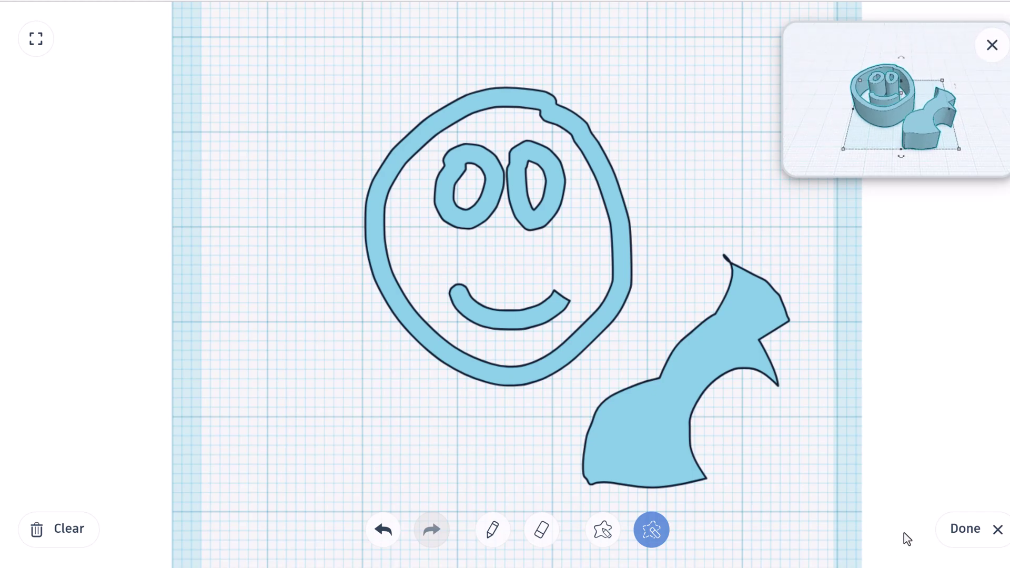
click(968, 534)
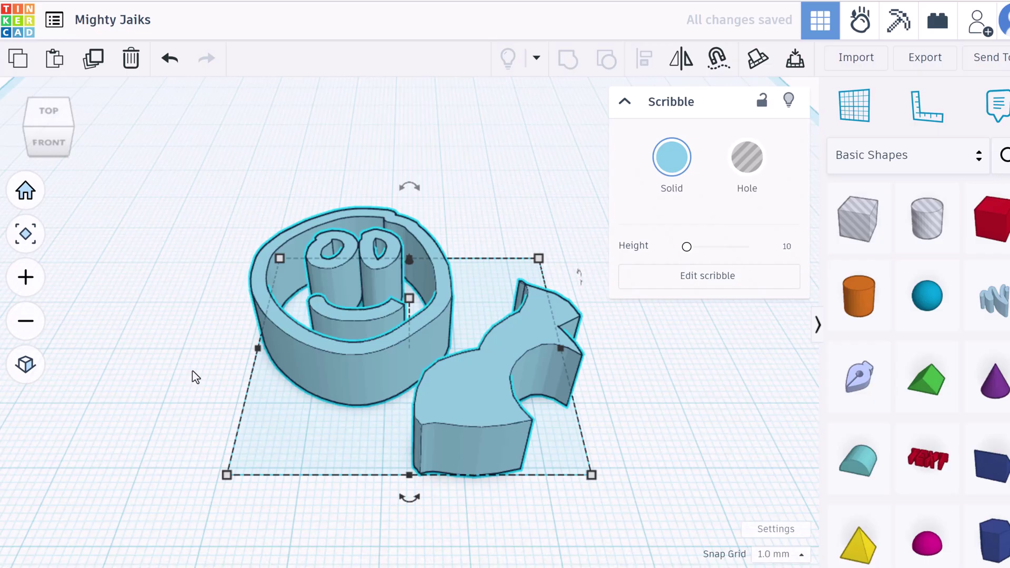
Resize the scribble's base to about 46.6 mm wide by 36.1 mm deep, and delete the scribble from the workplane
mouse_move(222, 483)
mouse_move(226, 476)
mouse_down()
mouse_move(322, 407)
mouse_move(222, 434)
mouse_up()
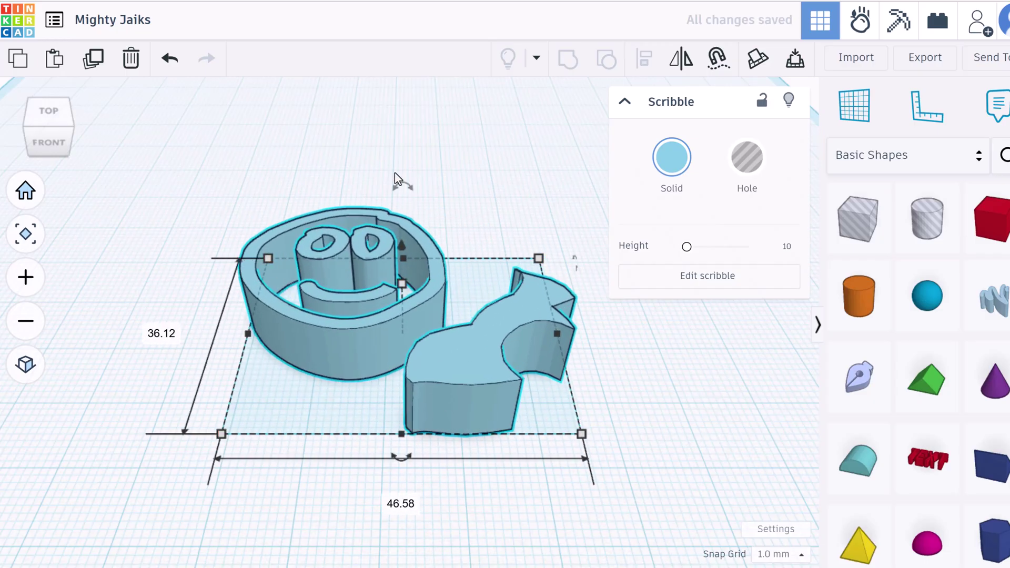
mouse_move(397, 179)
mouse_down()
mouse_move(487, 194)
mouse_move(329, 198)
mouse_move(396, 203)
mouse_up()
mouse_move(397, 285)
mouse_down()
mouse_move(408, 193)
mouse_move(406, 269)
mouse_up()
mouse_move(398, 219)
mouse_down()
mouse_move(405, 162)
mouse_move(399, 225)
mouse_move(421, 247)
mouse_up()
key(Delete)
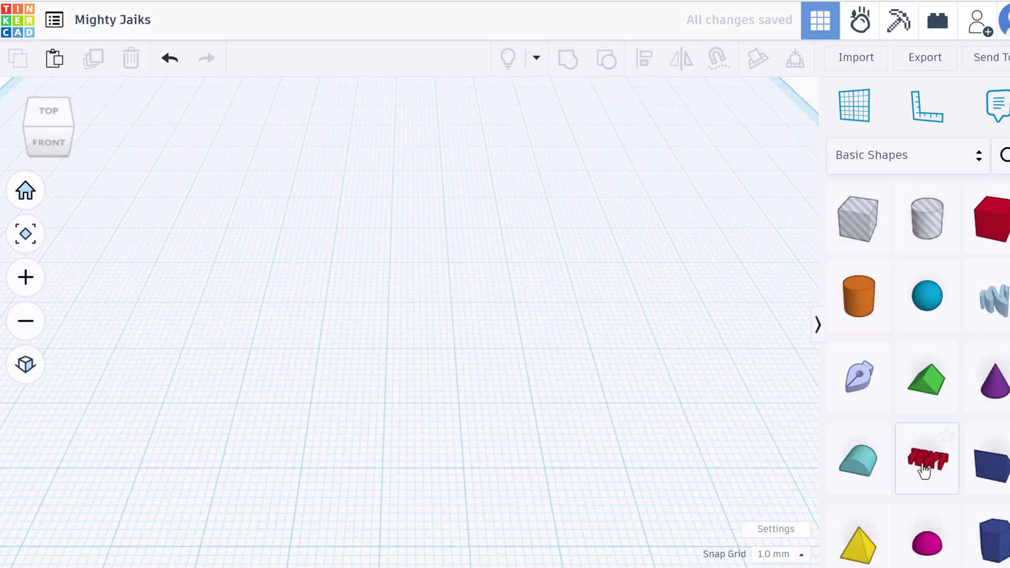
Place a Text shape in the middle of the workplane and change its wording to "Hello"
drag(923, 466, 392, 277)
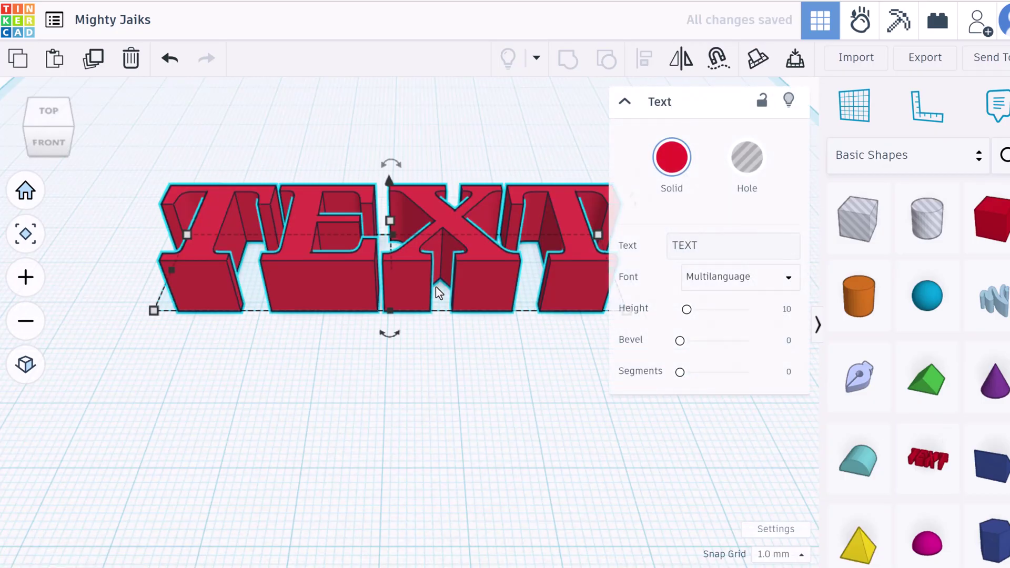
click(692, 245)
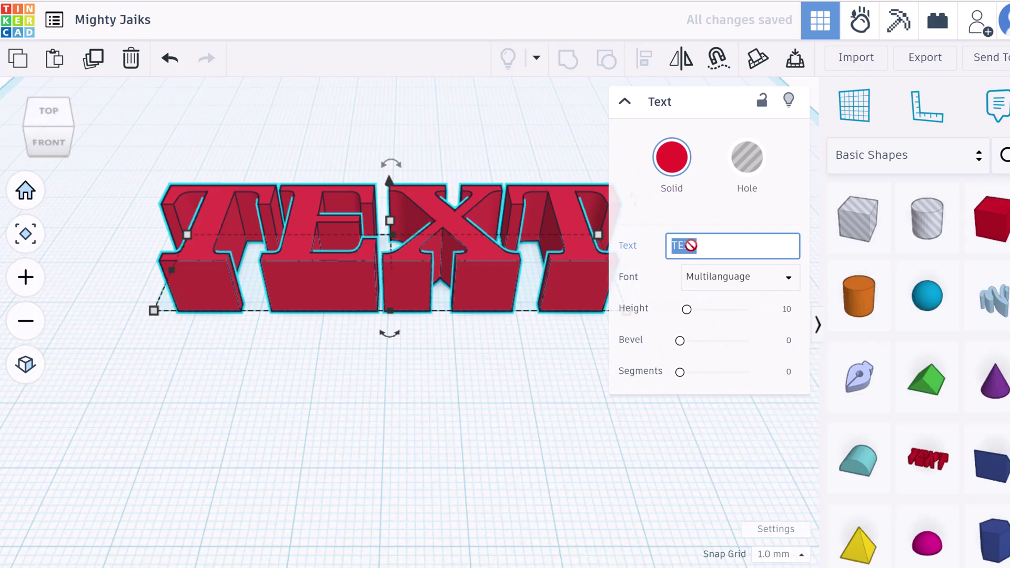
text(Hello)
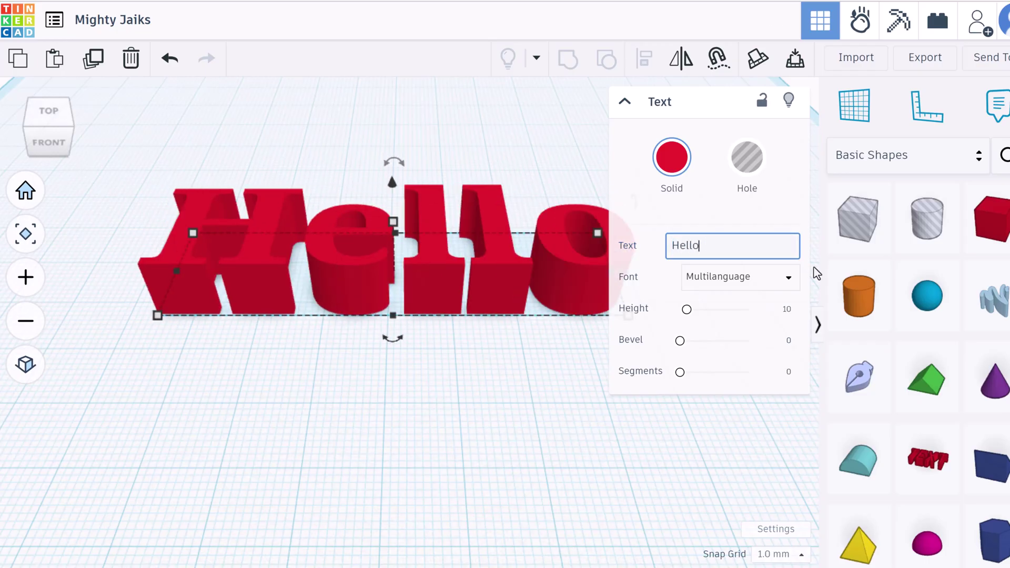
Recolour the Hello text bright yellow and change its font to a Sans typeface
click(671, 157)
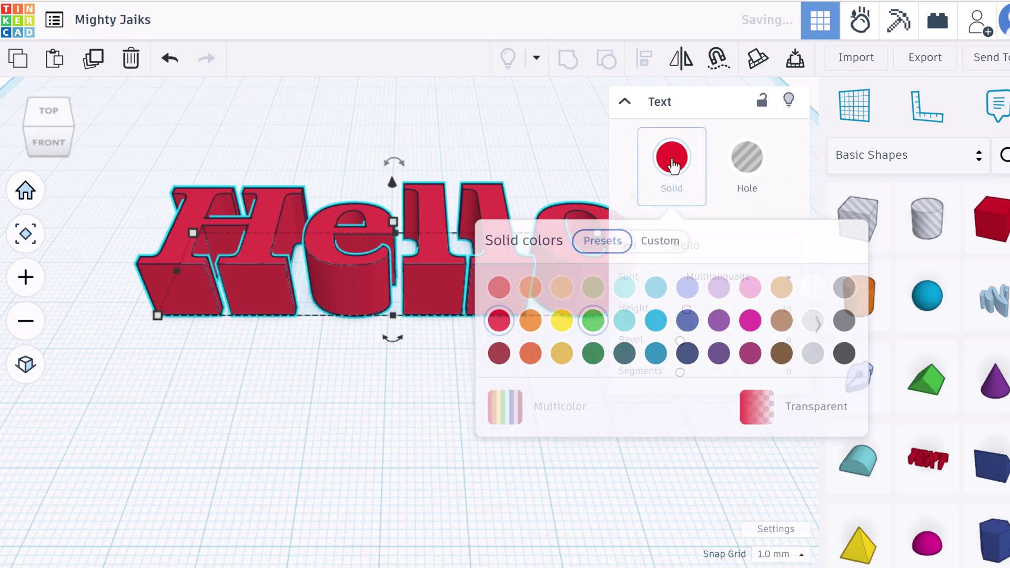
click(561, 322)
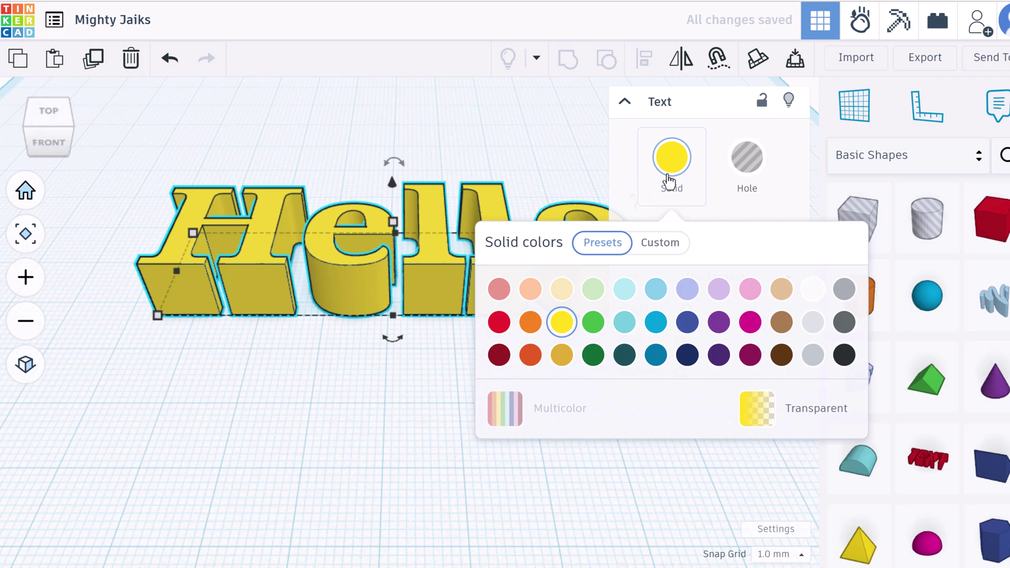
click(730, 279)
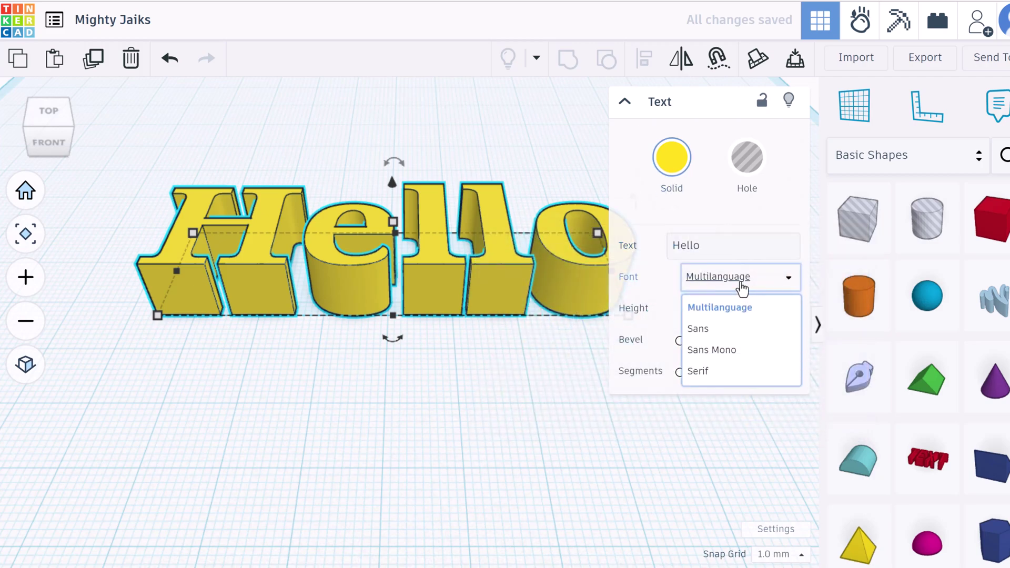
click(710, 336)
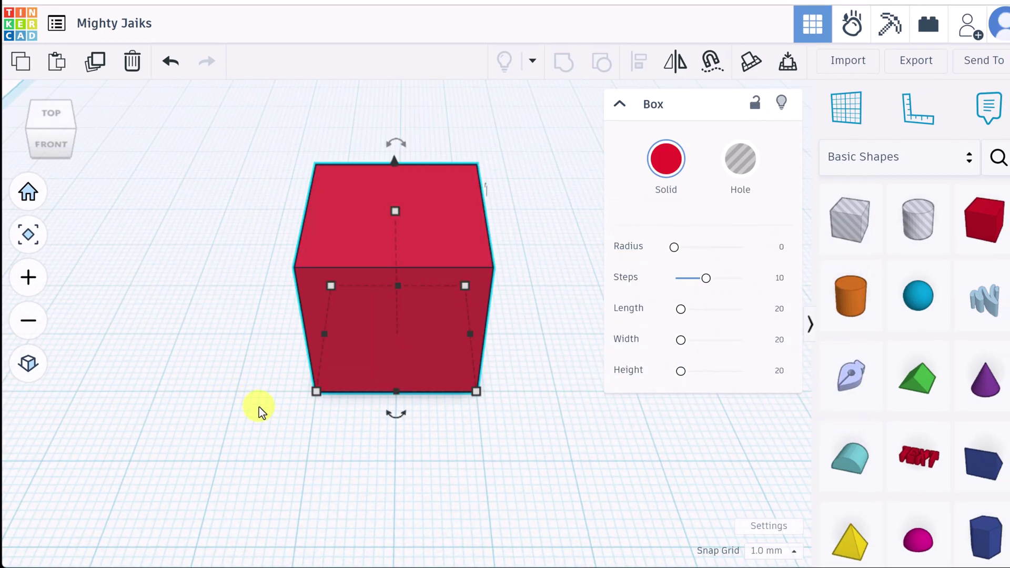
Move the red box 5 mm to the left along the workplane and 2 mm back to the right
scroll(259, 406, up, 5)
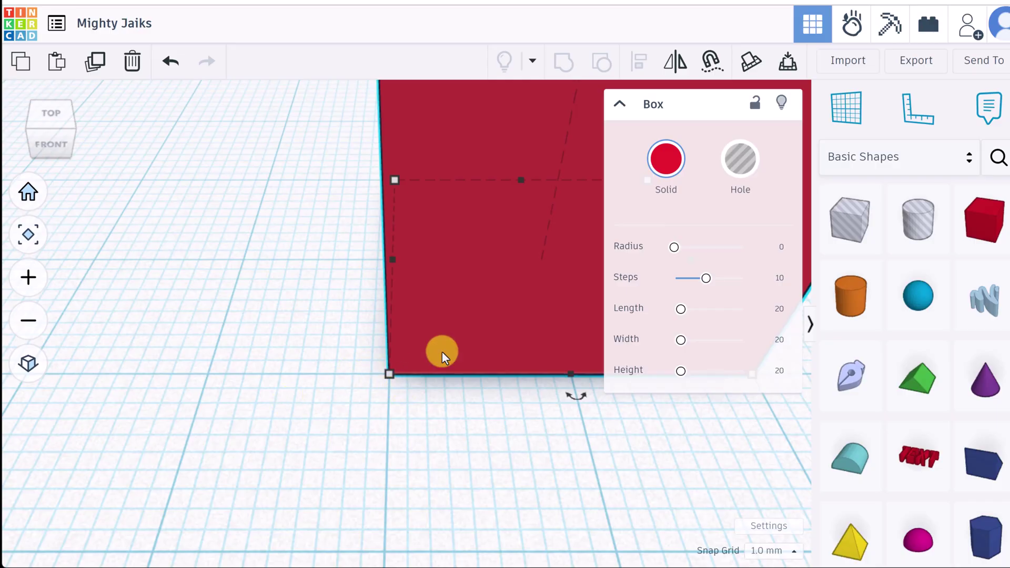
drag(469, 329, 365, 336)
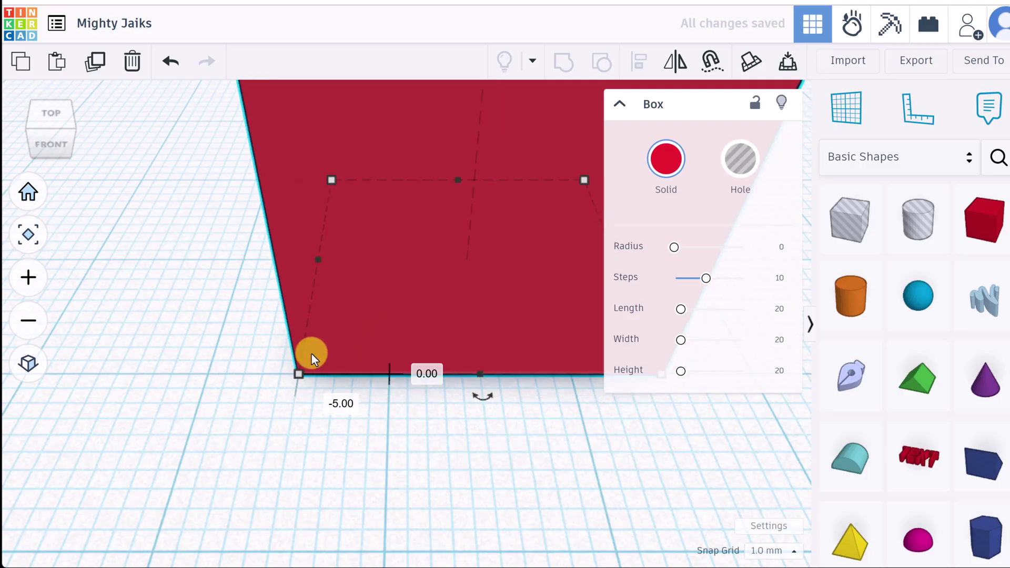
drag(310, 353, 353, 331)
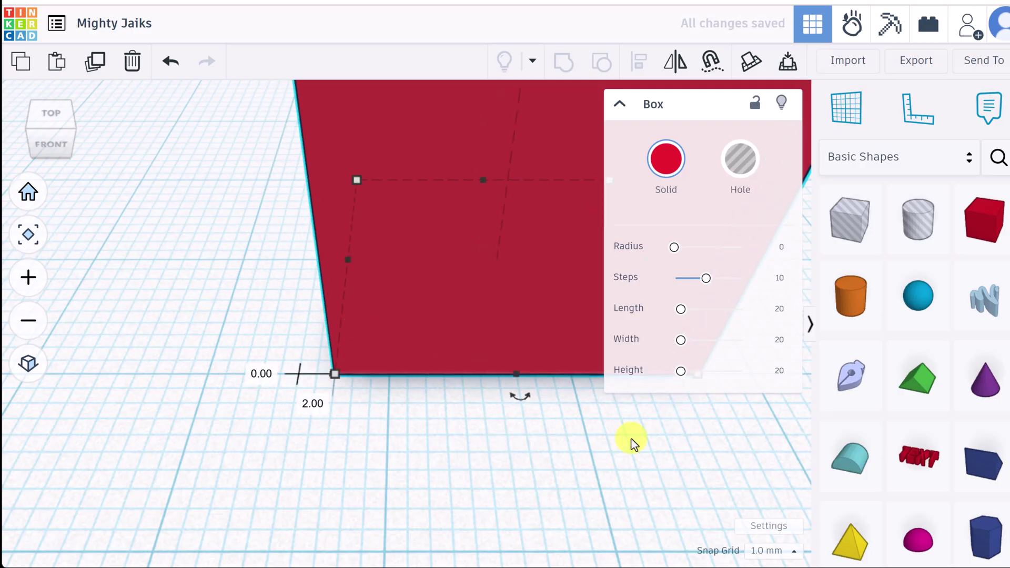
Set the workplane's snap grid to 5.0 mm
click(771, 558)
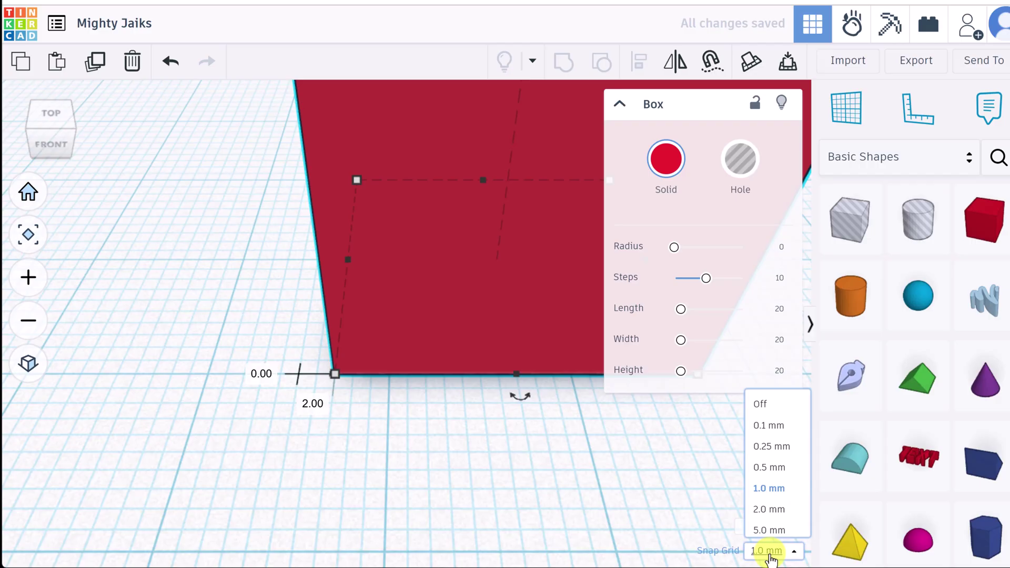
click(763, 500)
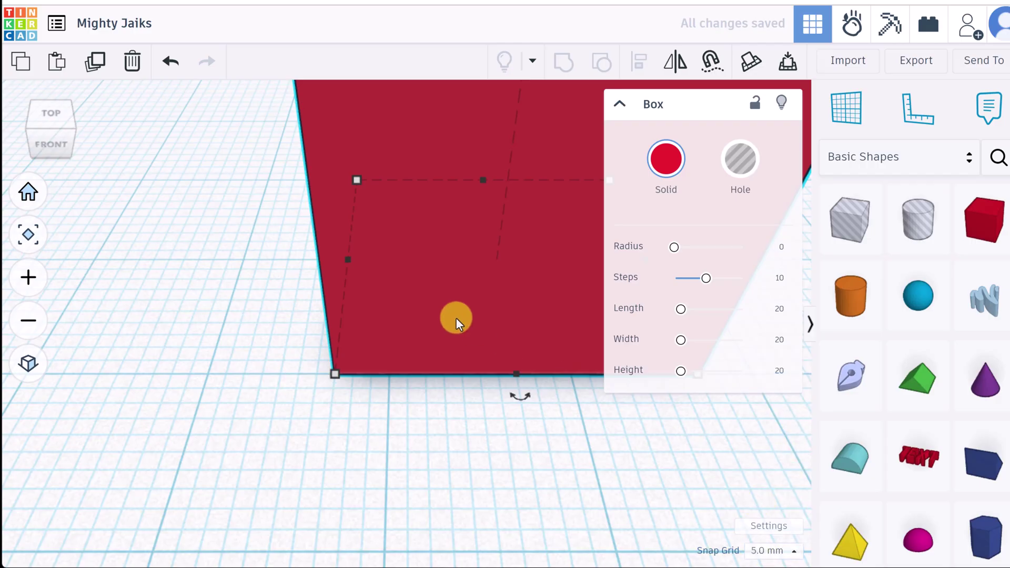
Move the red box 3 mm to the right along the workplane
drag(457, 319, 484, 330)
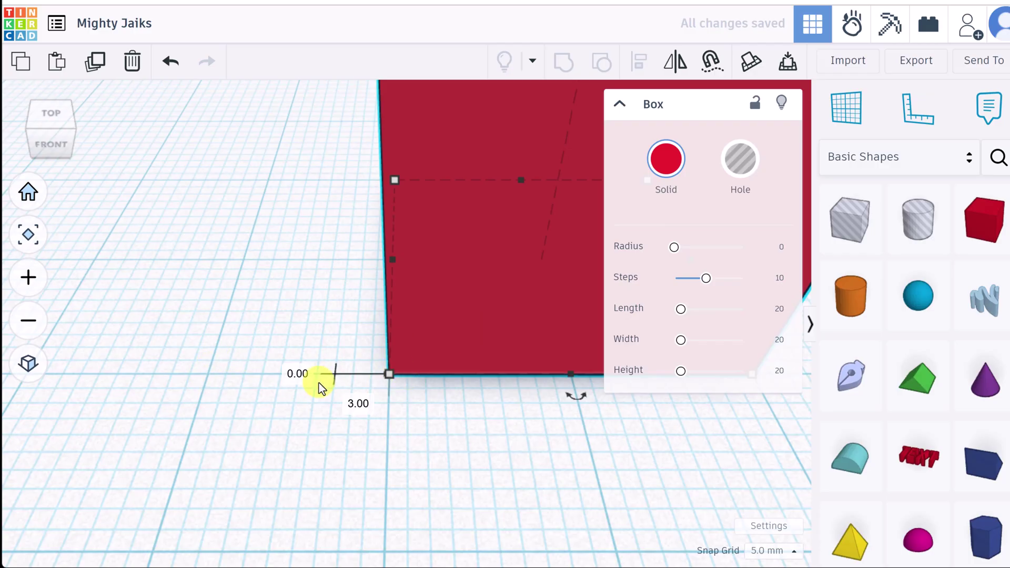
Switch the workspace units to Imperial and close the workspace settings
click(767, 525)
click(571, 320)
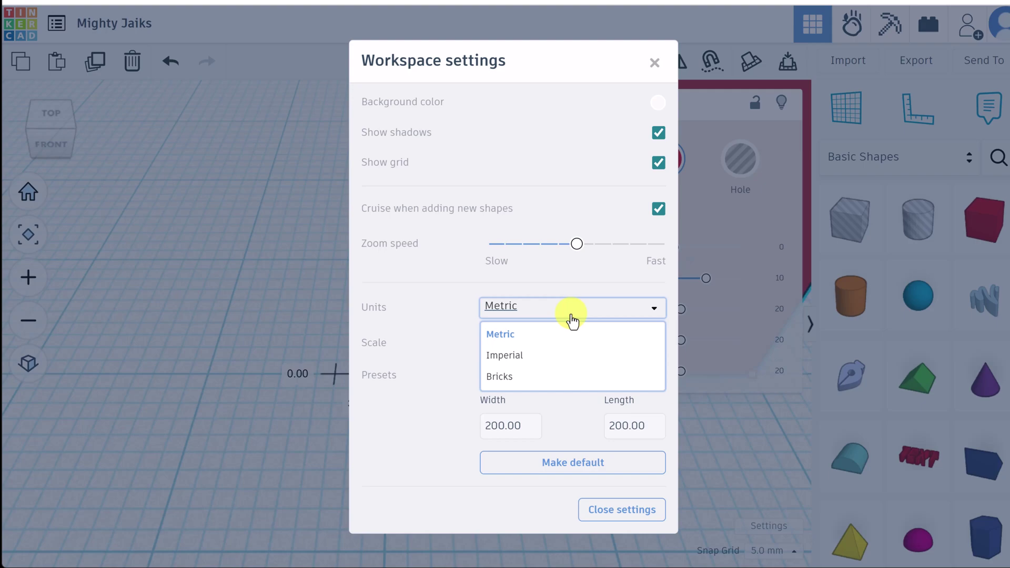
click(528, 356)
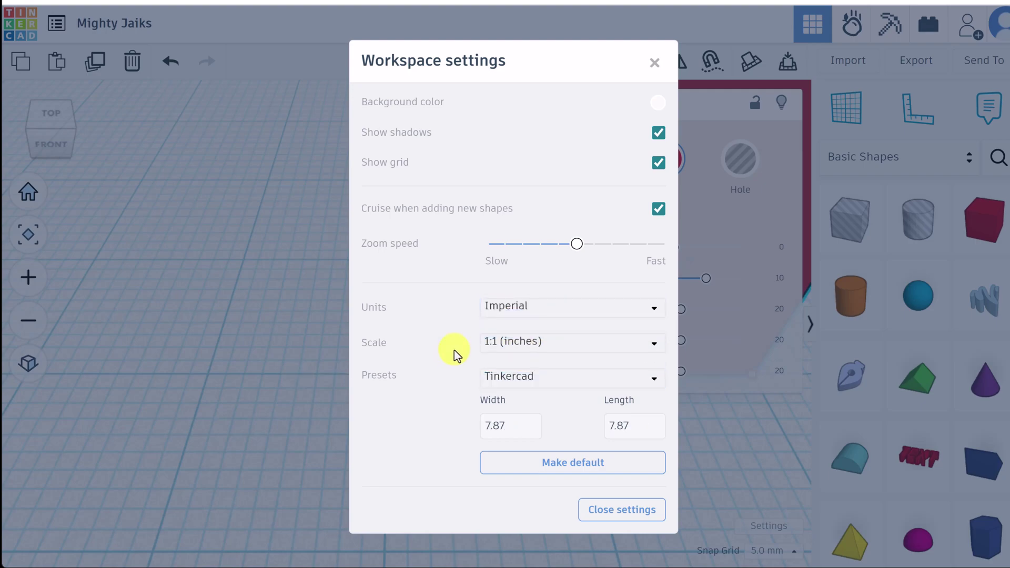
click(623, 510)
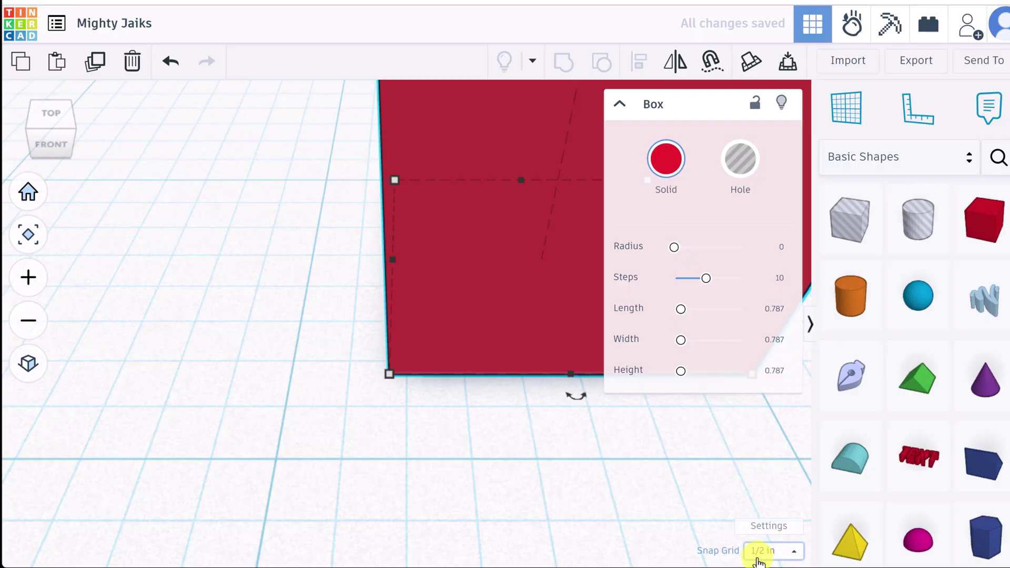
Set the snap grid to 1/4 in and move the red box to the left along the workplane
click(762, 561)
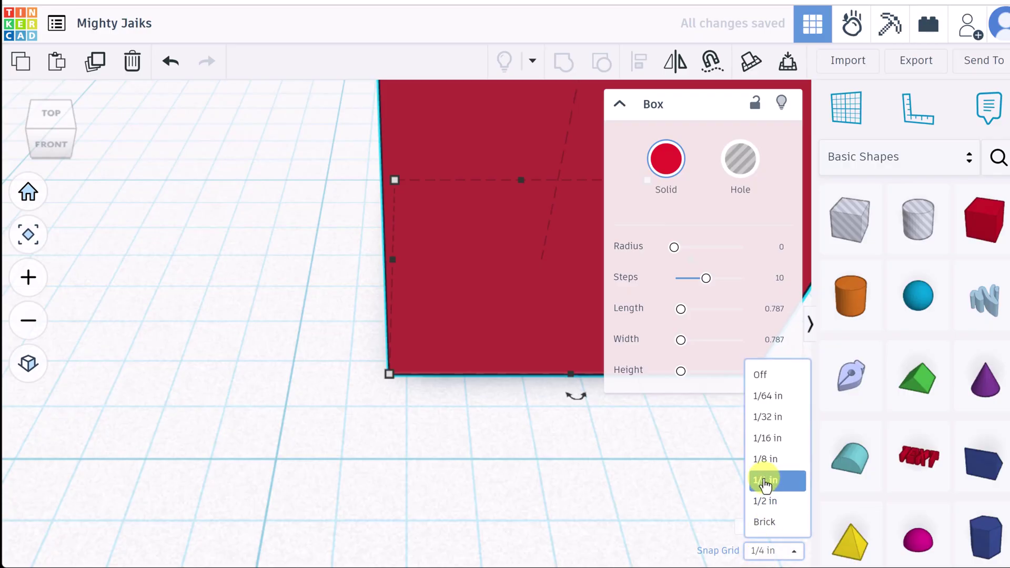
click(766, 481)
drag(504, 347, 443, 346)
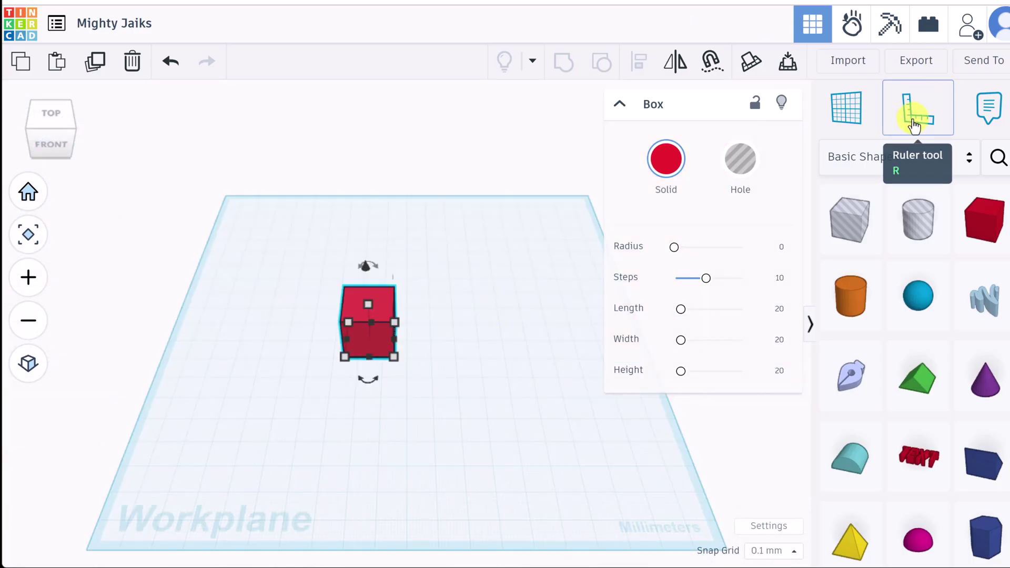
Place a ruler on the workplane with its origin at the red box's front-left corner
click(914, 125)
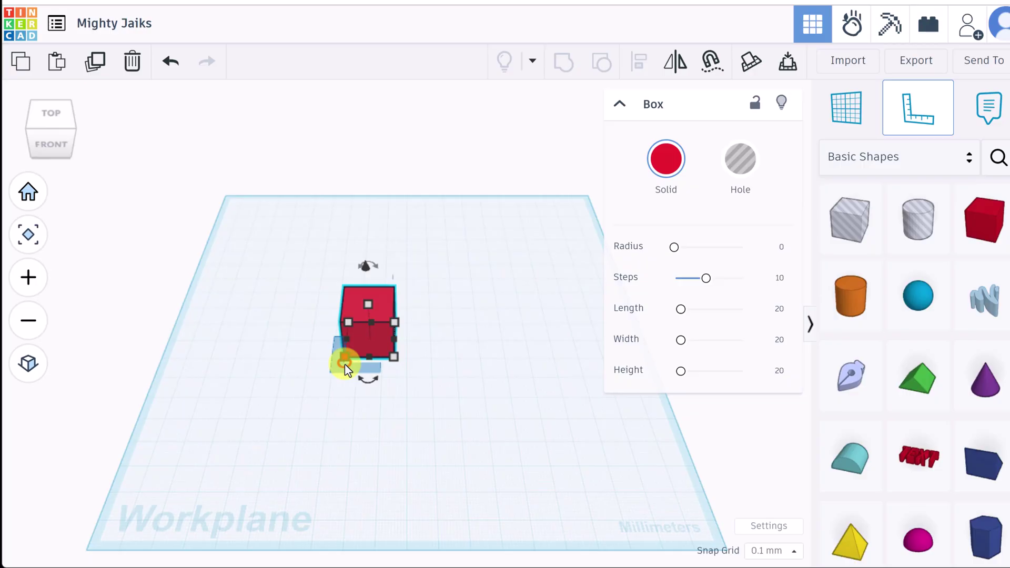
click(337, 362)
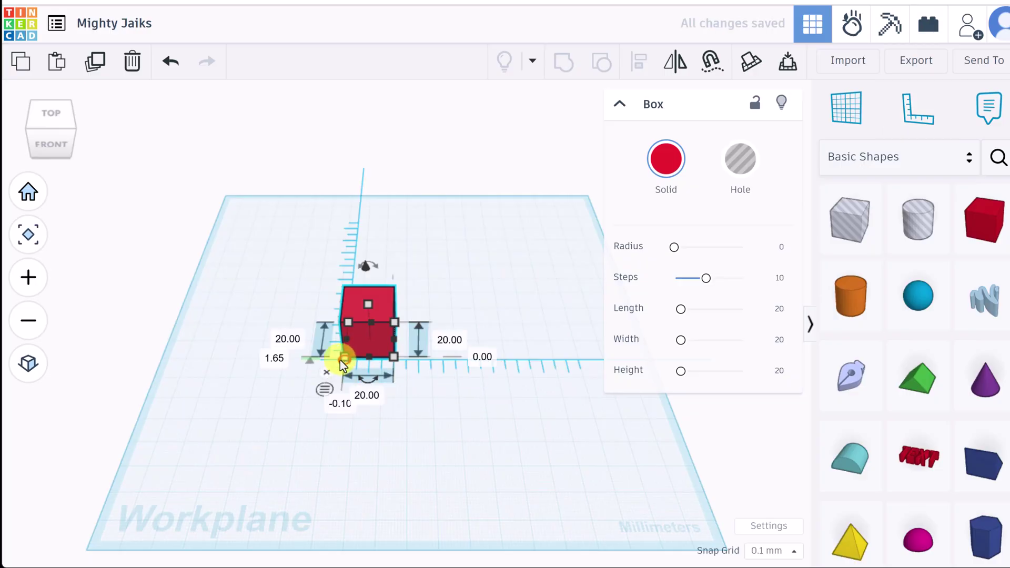
scroll(342, 363, up, 3)
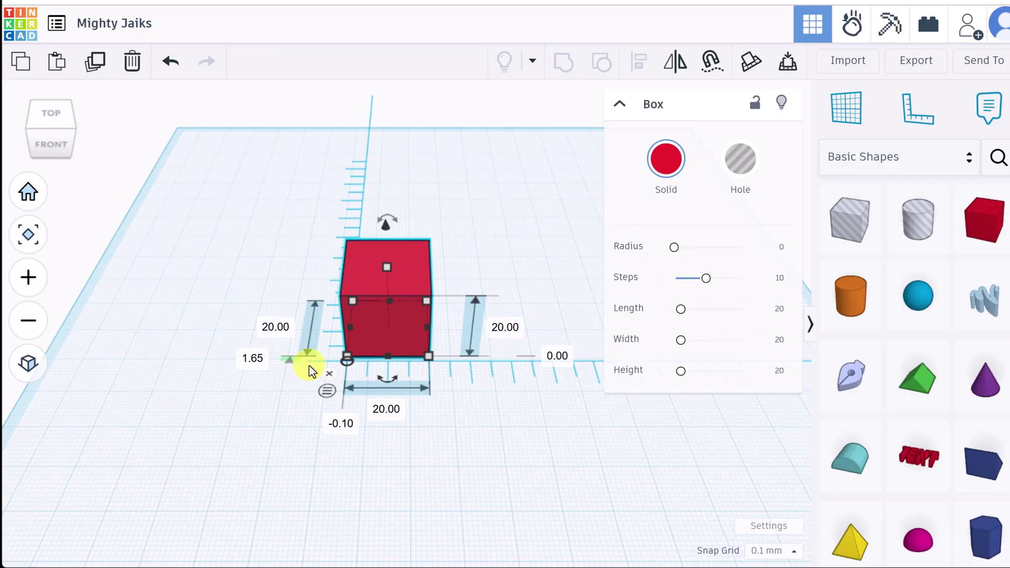
scroll(309, 310, up, 2)
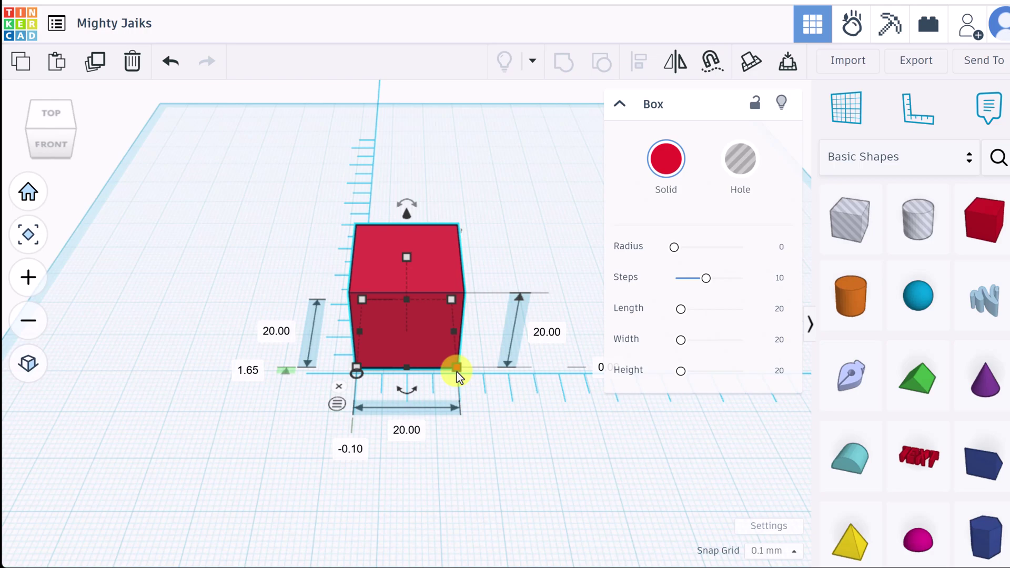
Stretch the red box to about 29 mm wide and 20.65 mm deep, and raise its height to about 29 mm
drag(457, 372, 504, 378)
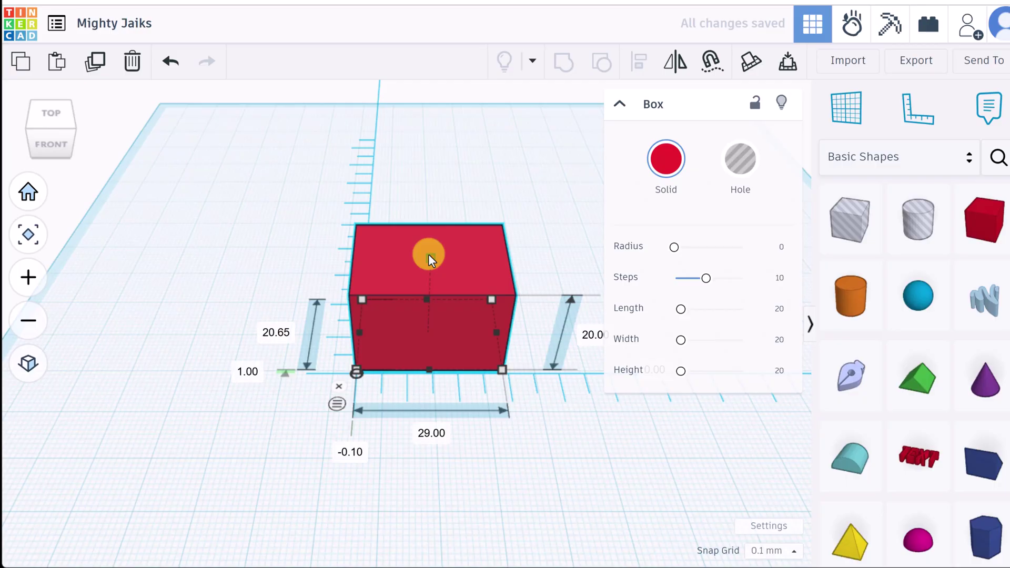
drag(429, 256, 431, 218)
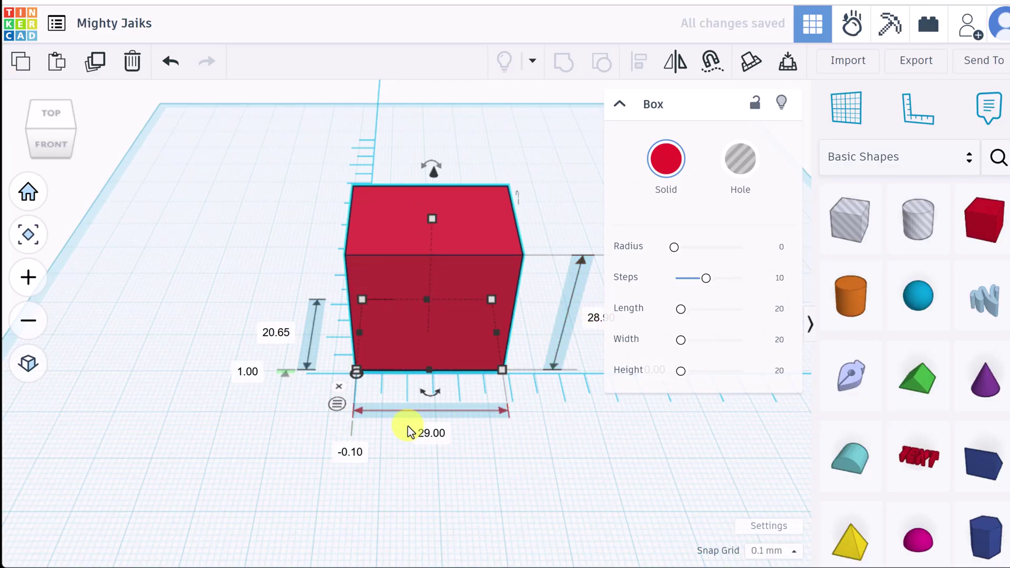
Set the red box's width to 25 mm through its ruler dimension
click(438, 440)
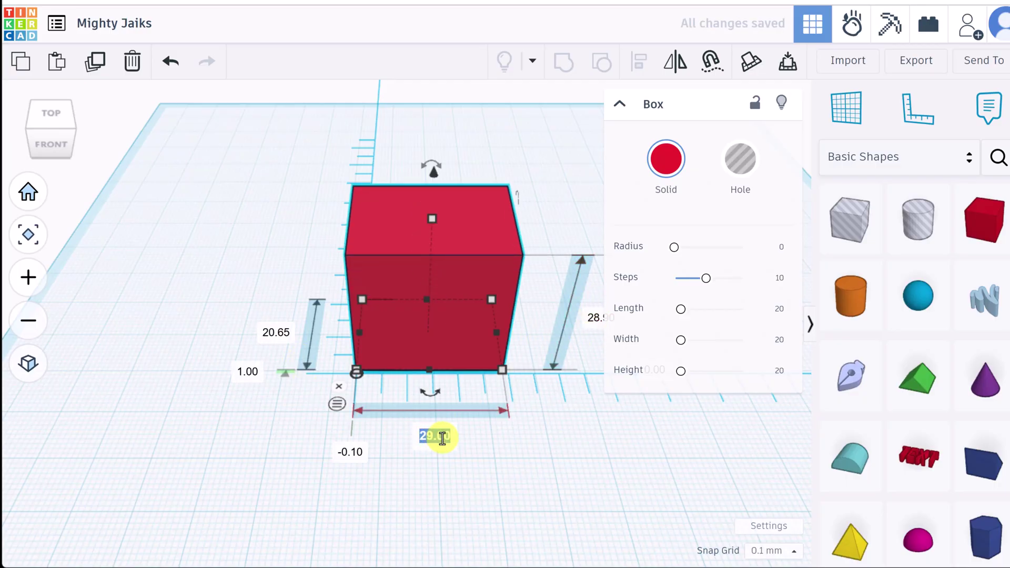
text(25)
key(Return)
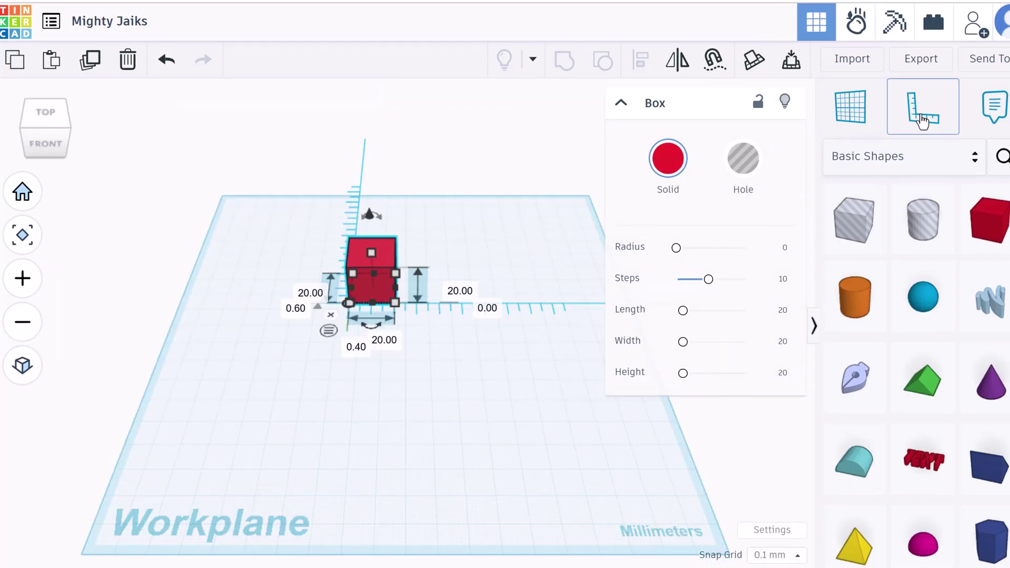
Remove the ruler from the workplane
click(923, 121)
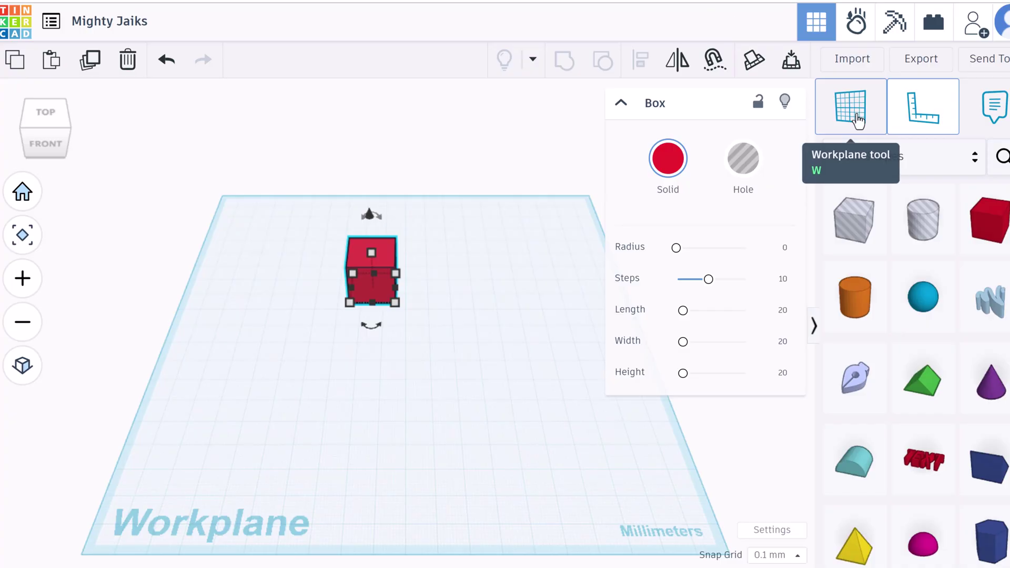
Place a temporary workplane on the red box's top face and slide the box along it toward the front left
click(857, 120)
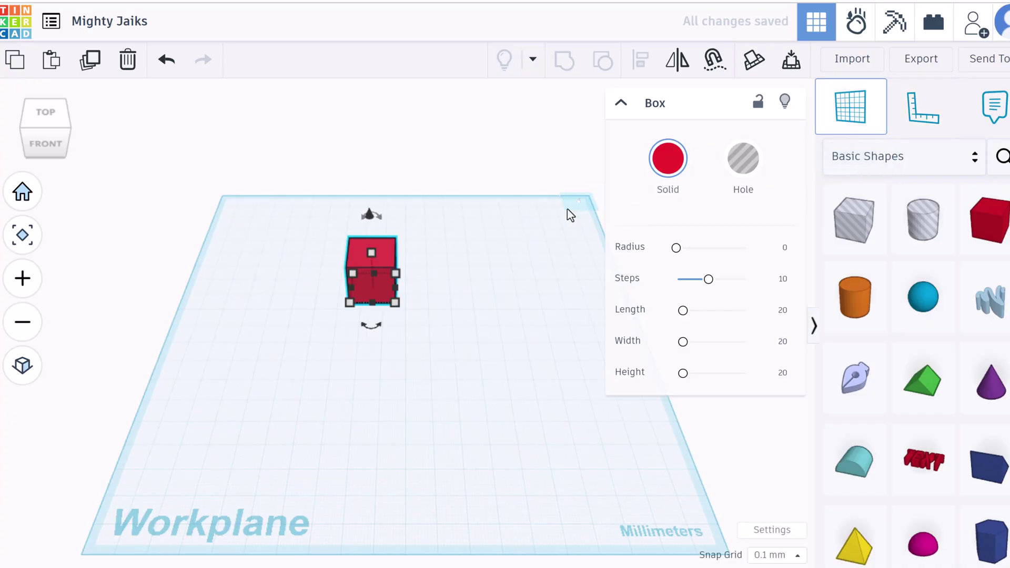
click(394, 263)
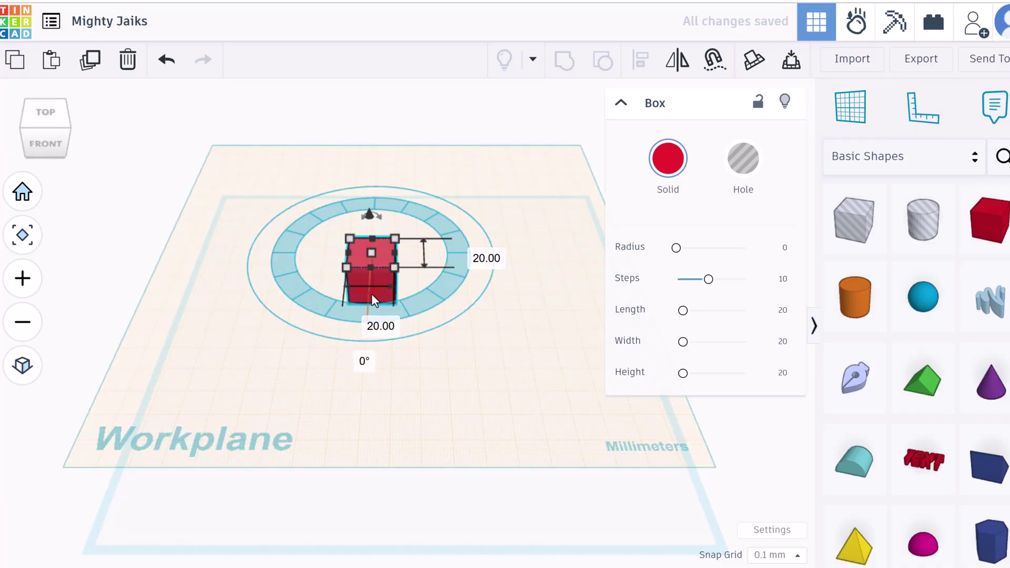
drag(358, 284, 326, 342)
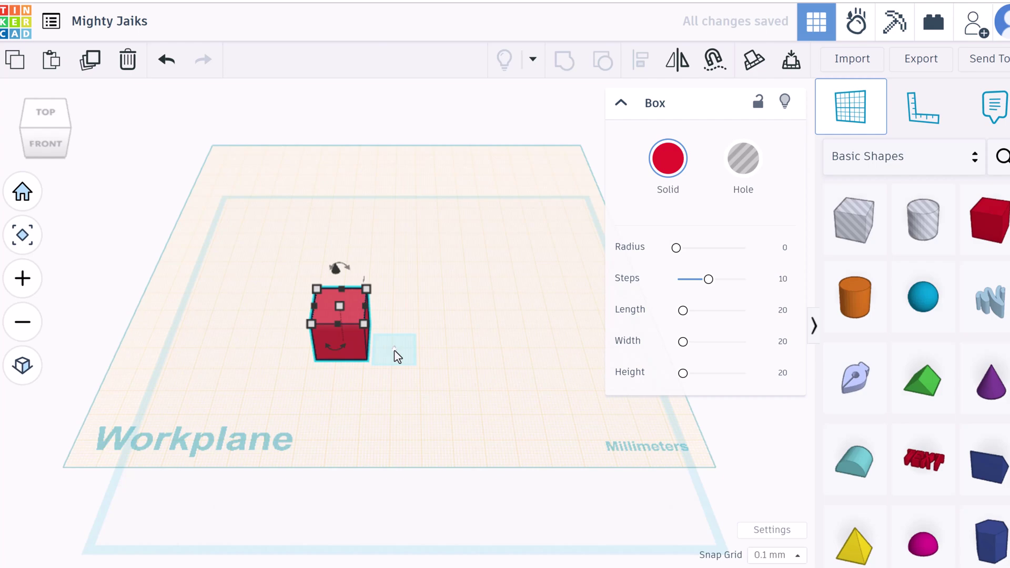
Set the temporary workplane on the red box's front face and move the box up and to the right along it
click(365, 347)
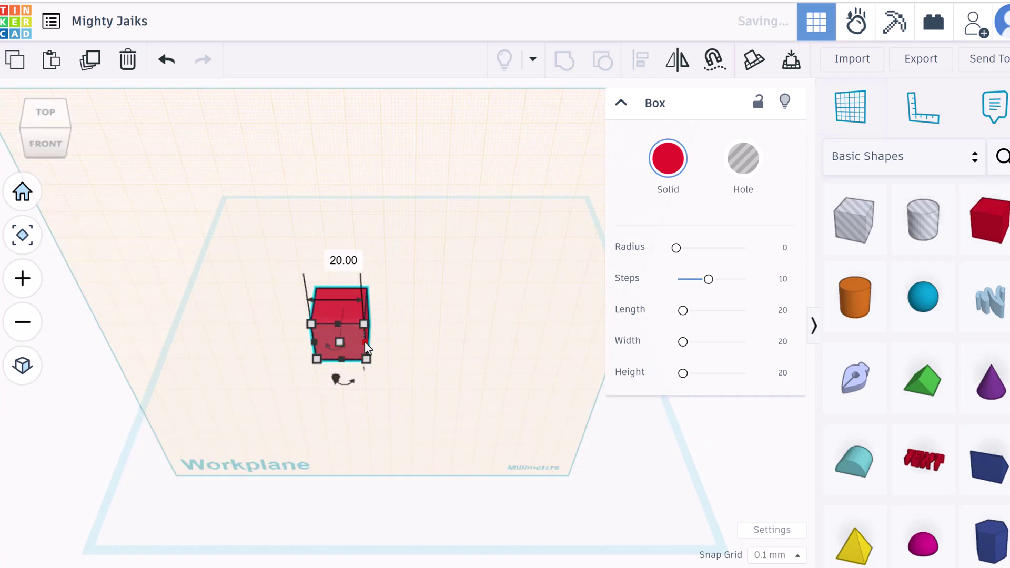
drag(339, 314, 462, 297)
click(49, 144)
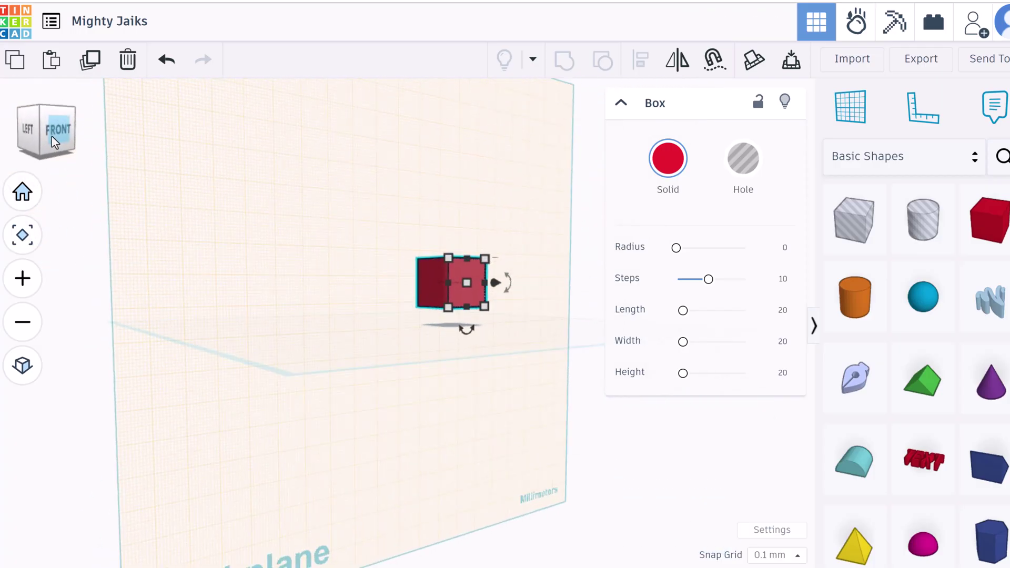
Reset the temporary workplane back to the original base workplane
click(843, 119)
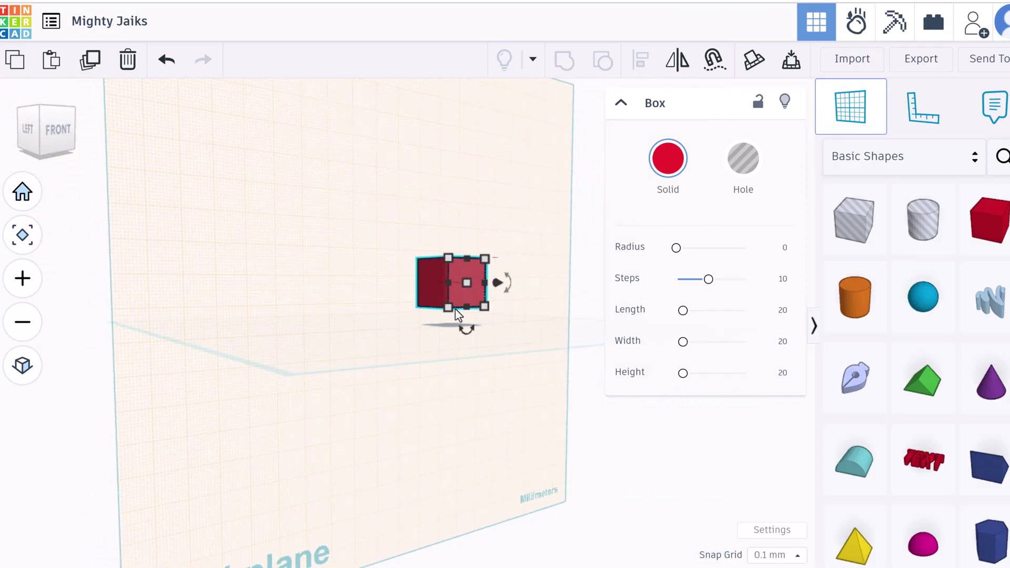
click(441, 320)
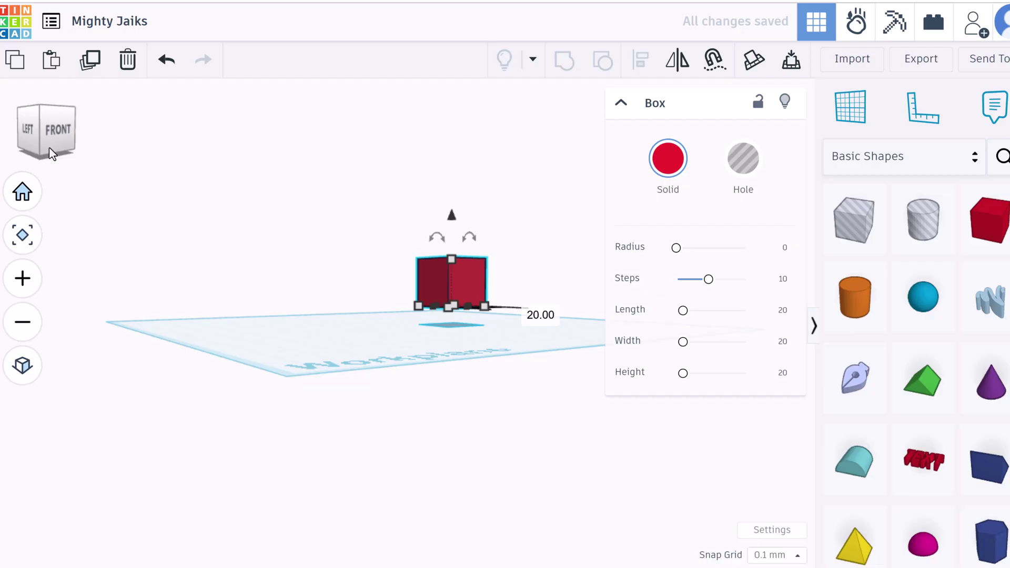
click(29, 154)
click(33, 157)
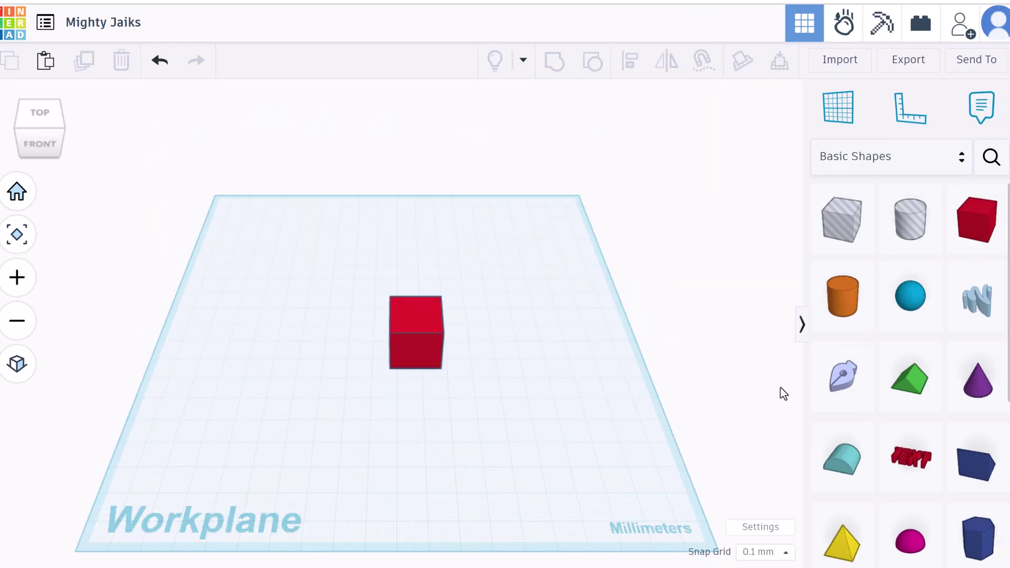
Place a green Roof shape on top of the red box
drag(890, 401, 417, 306)
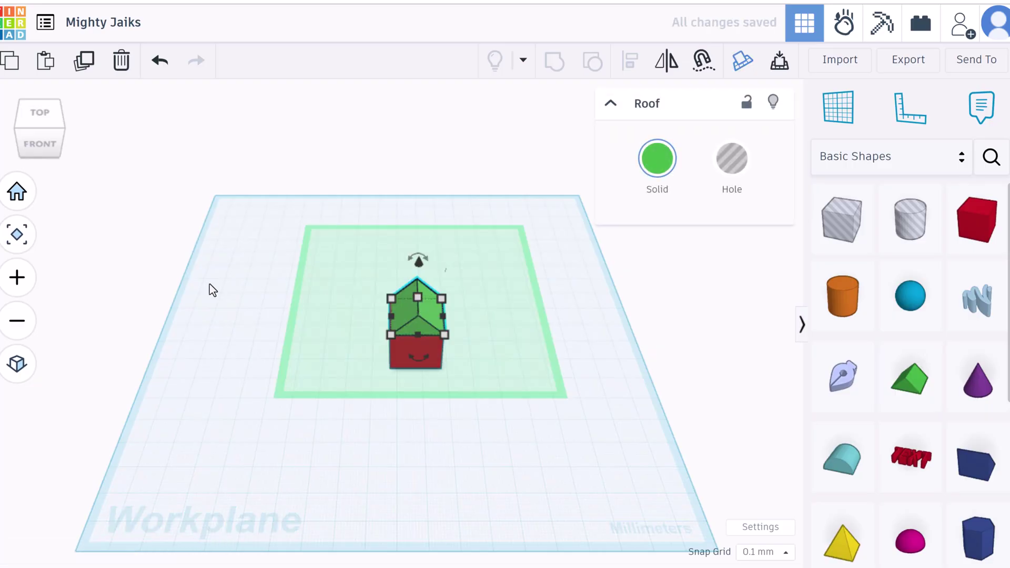
click(221, 295)
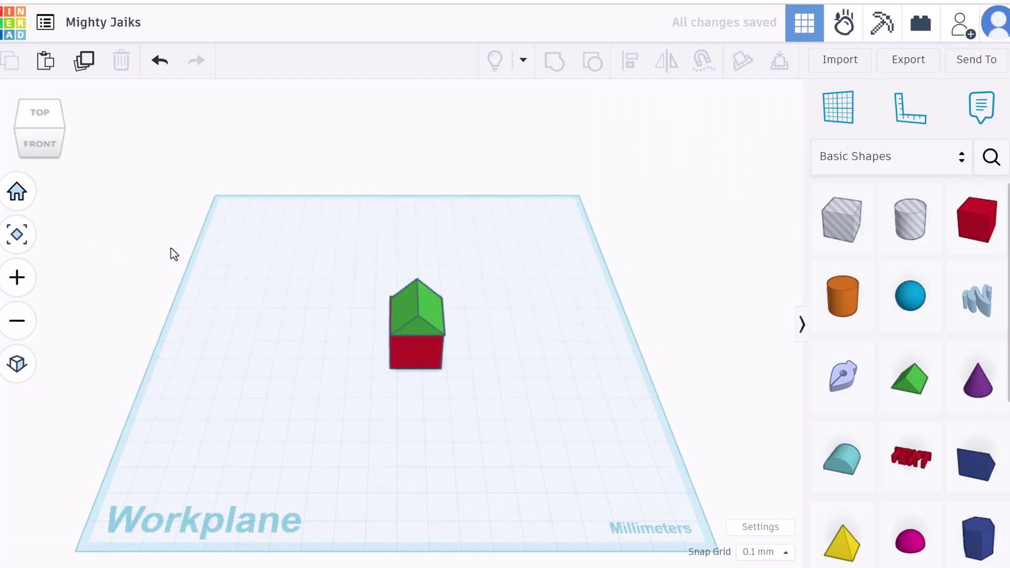
Enlarge the green roof evenly about its centre to about 26.4 by 25.2 mm so it overhangs the box
click(403, 310)
drag(441, 333, 456, 333)
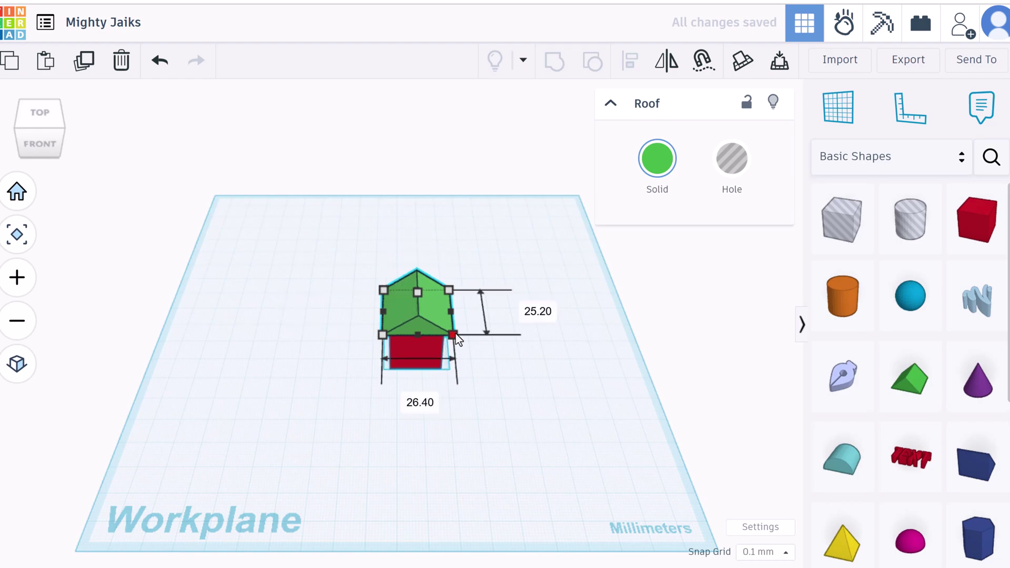
click(317, 364)
scroll(526, 284, up, 3)
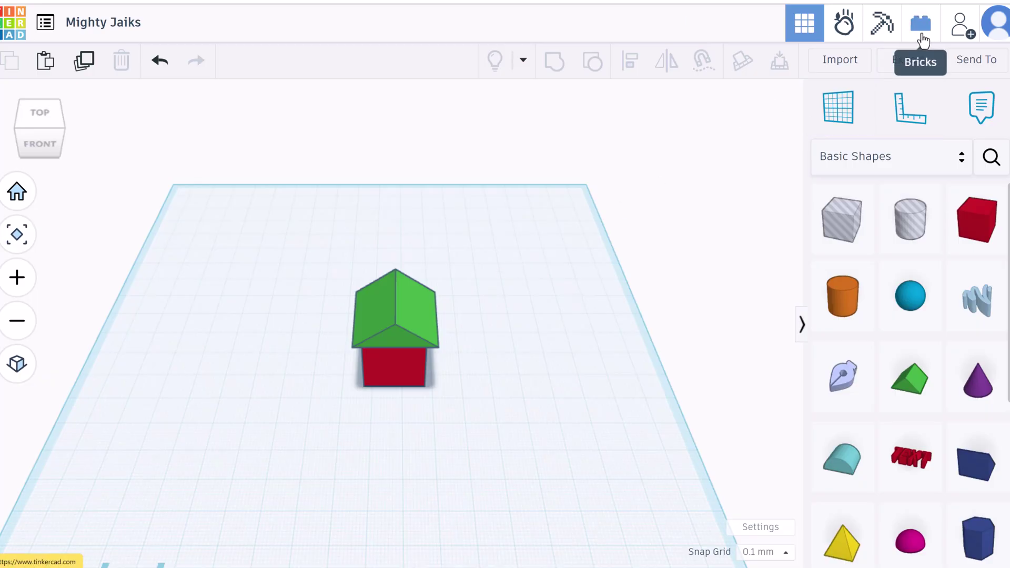
View the house model as toy bricks and as Minecraft-style blocks
click(921, 39)
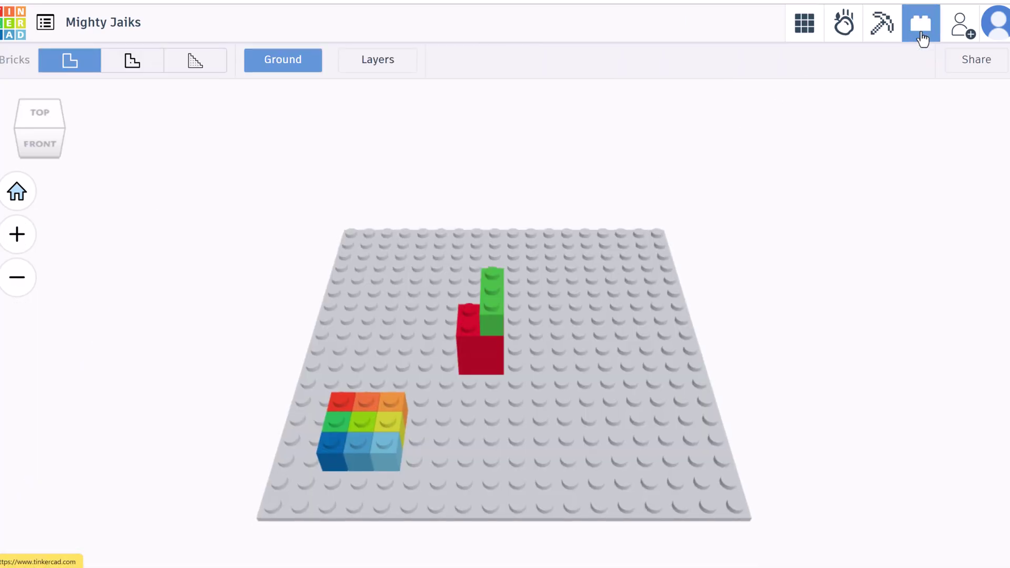
click(886, 40)
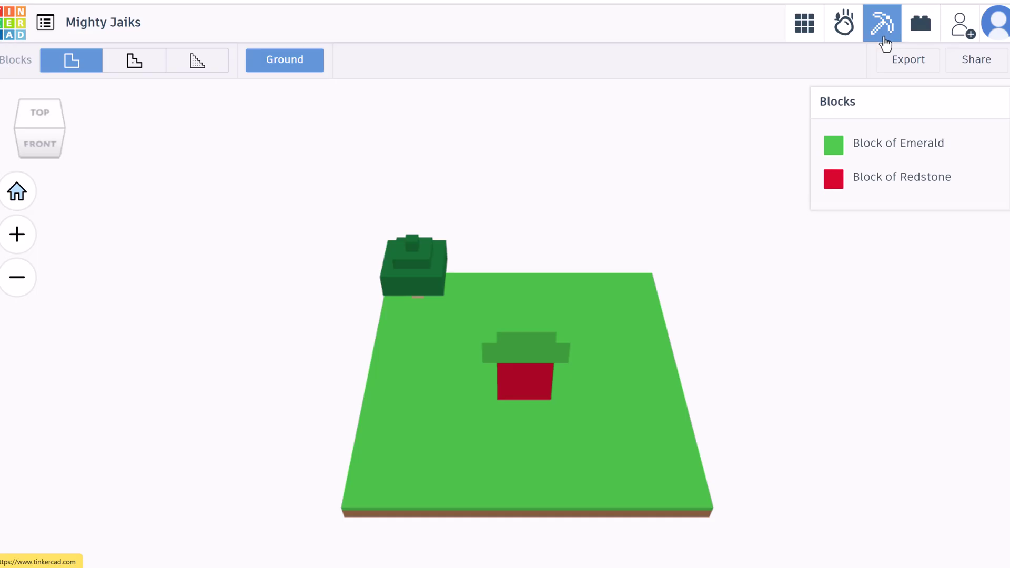
Change the roof's material to Concrete in the physics simulation workspace and return to the 3D design workspace
click(846, 40)
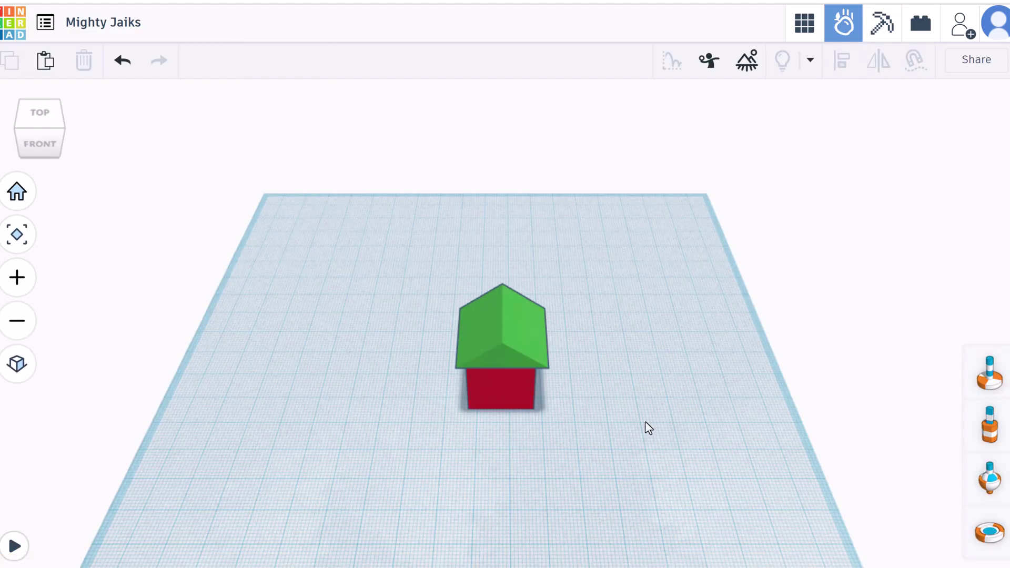
click(503, 321)
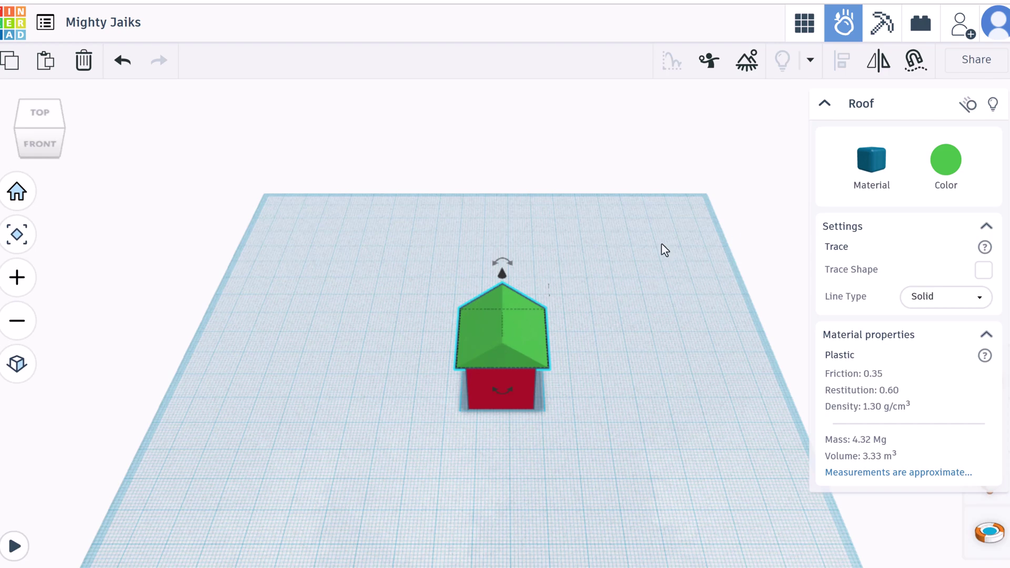
click(893, 168)
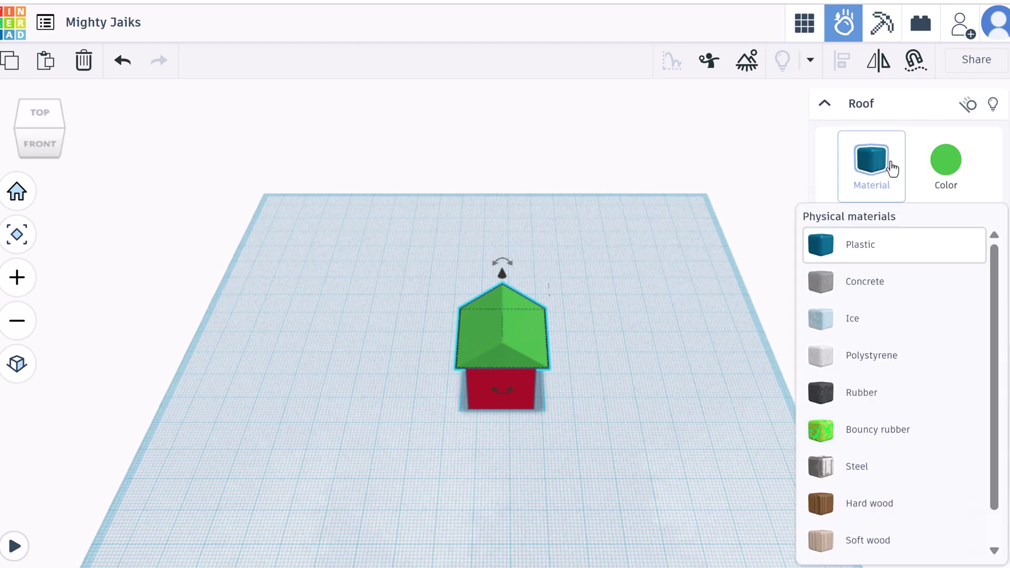
click(877, 288)
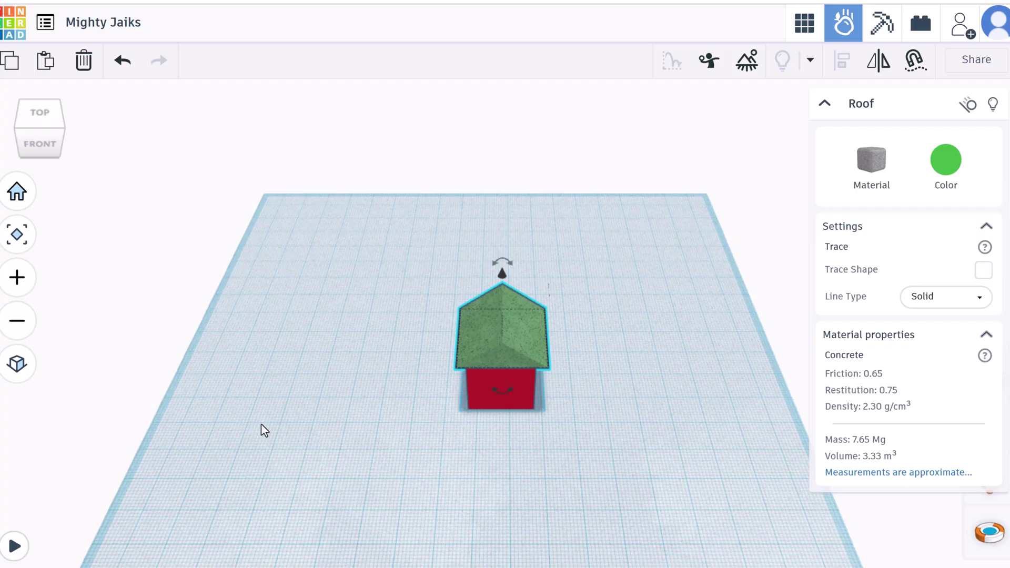
click(804, 24)
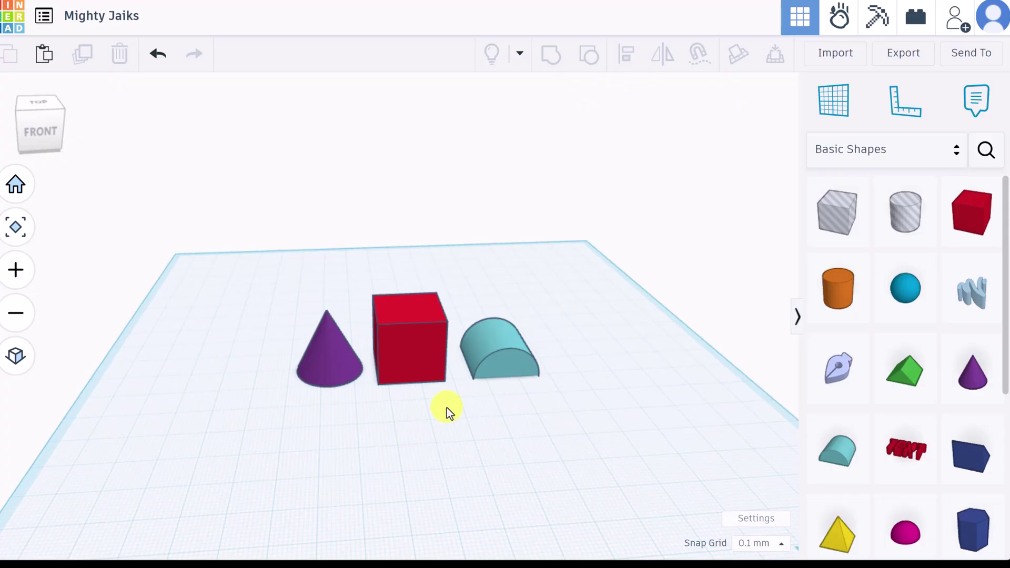
Lock the turquoise round roof against editing and select it on the workplane
click(491, 347)
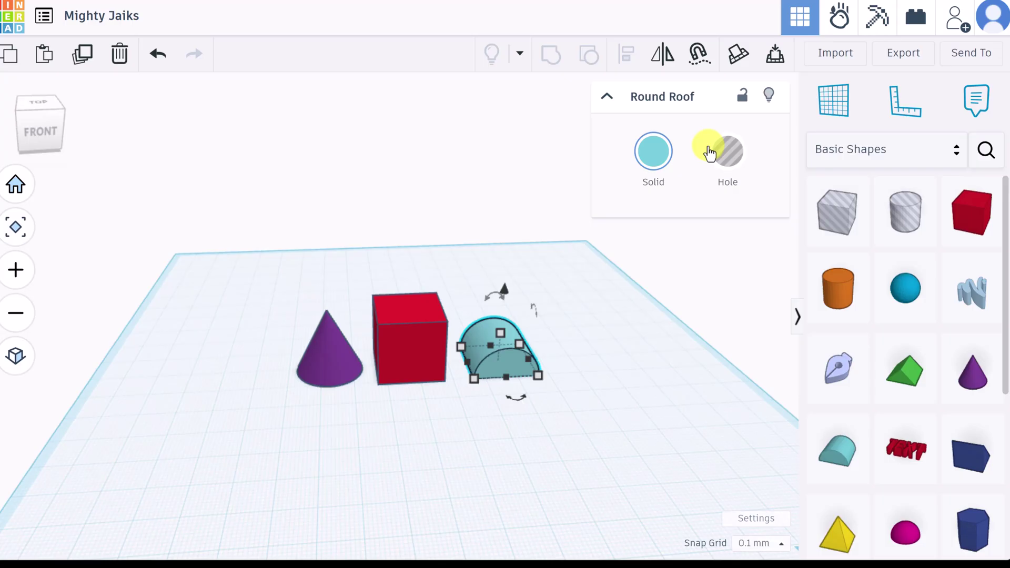
click(741, 105)
click(487, 343)
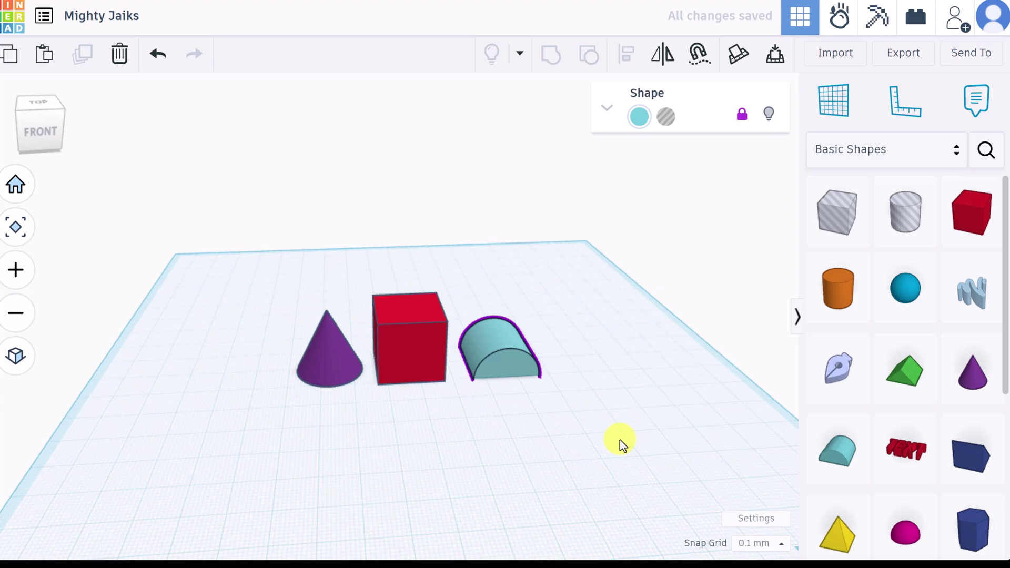
Hide the red box and the purple cone, and show all hidden shapes again
click(400, 351)
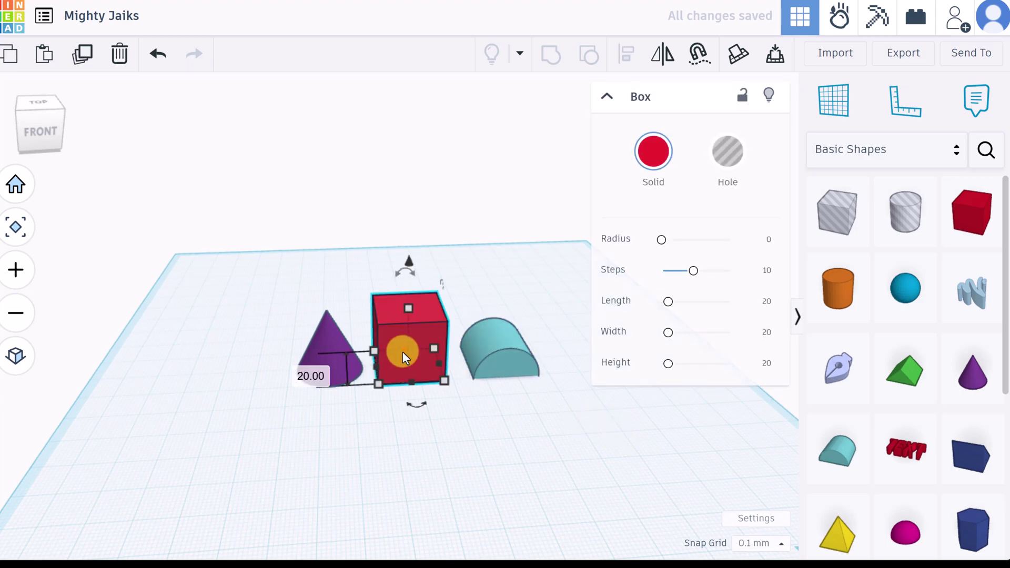
click(771, 103)
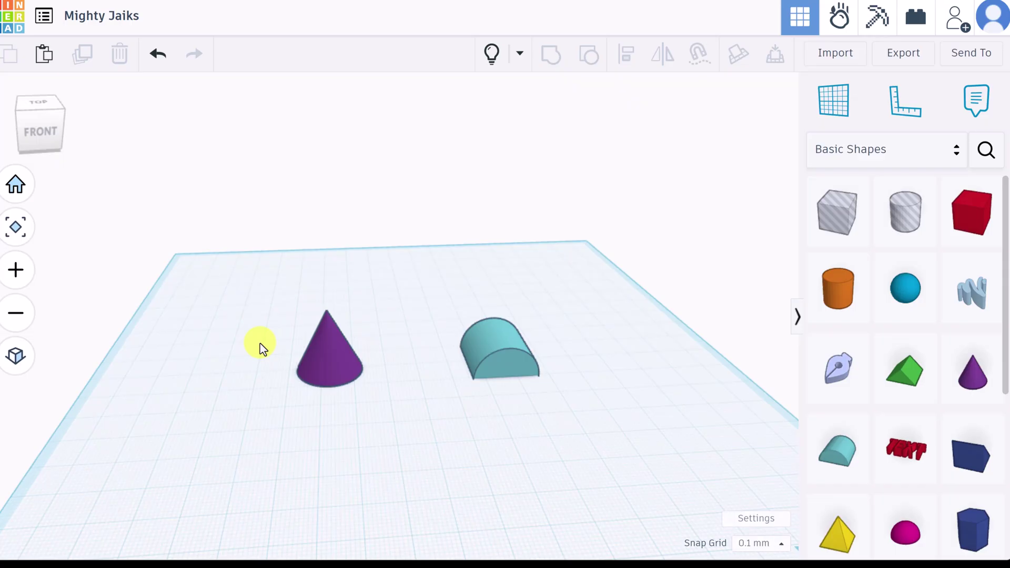
click(324, 371)
click(771, 103)
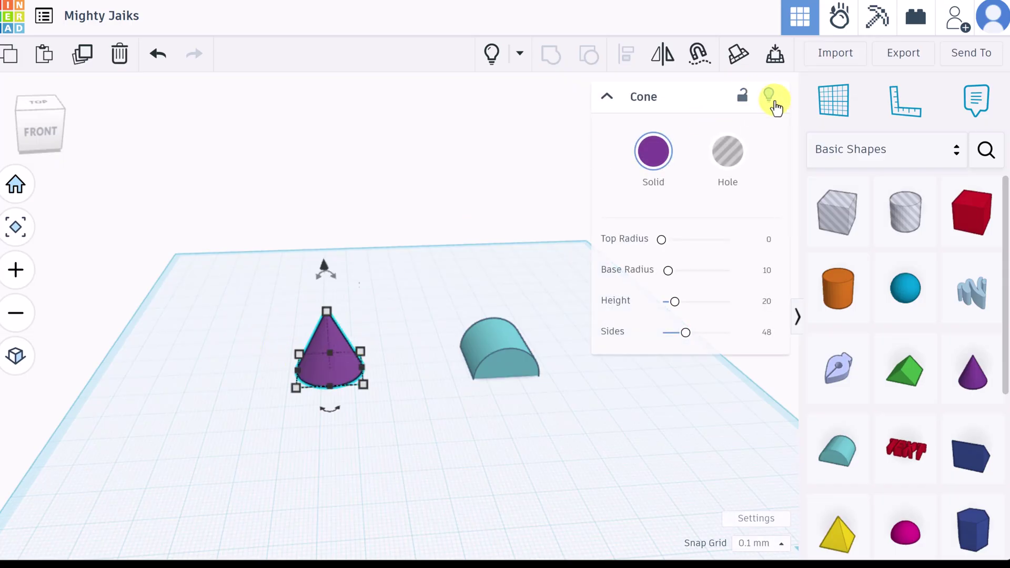
click(489, 56)
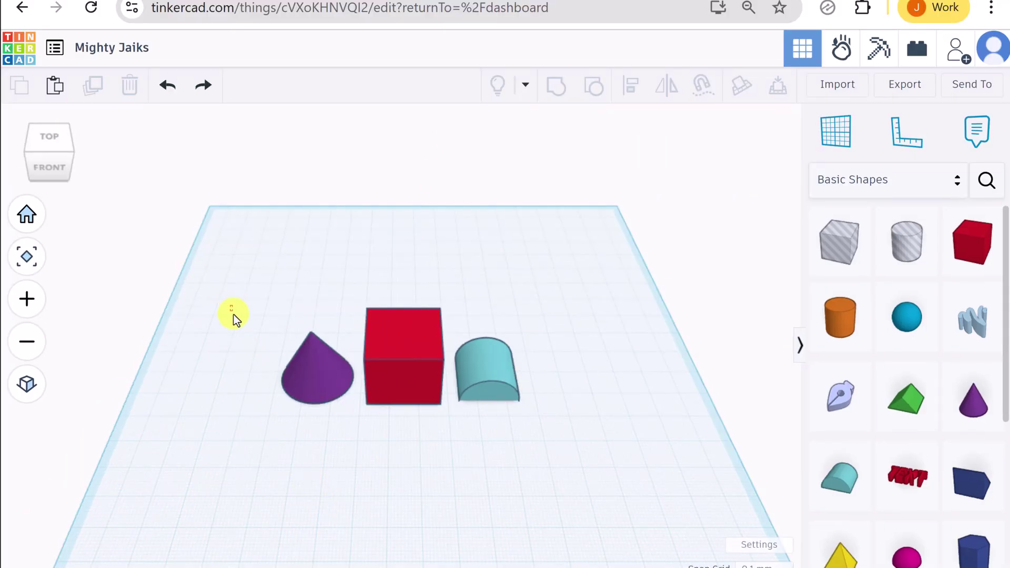
Scale the cone, box and round roof together to an overall footprint of about 89 by 29.9 mm
drag(231, 306, 573, 434)
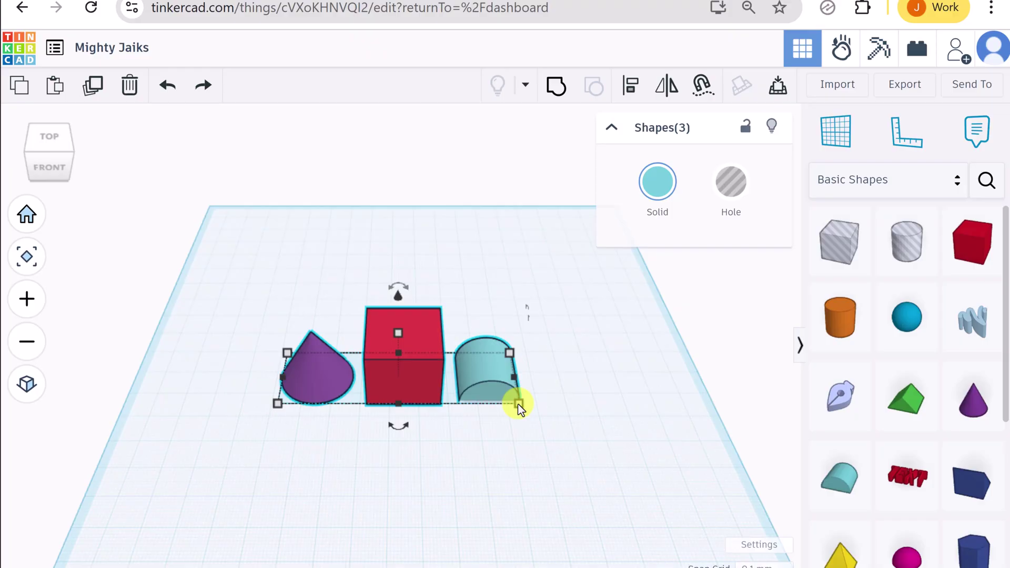
drag(518, 408, 554, 420)
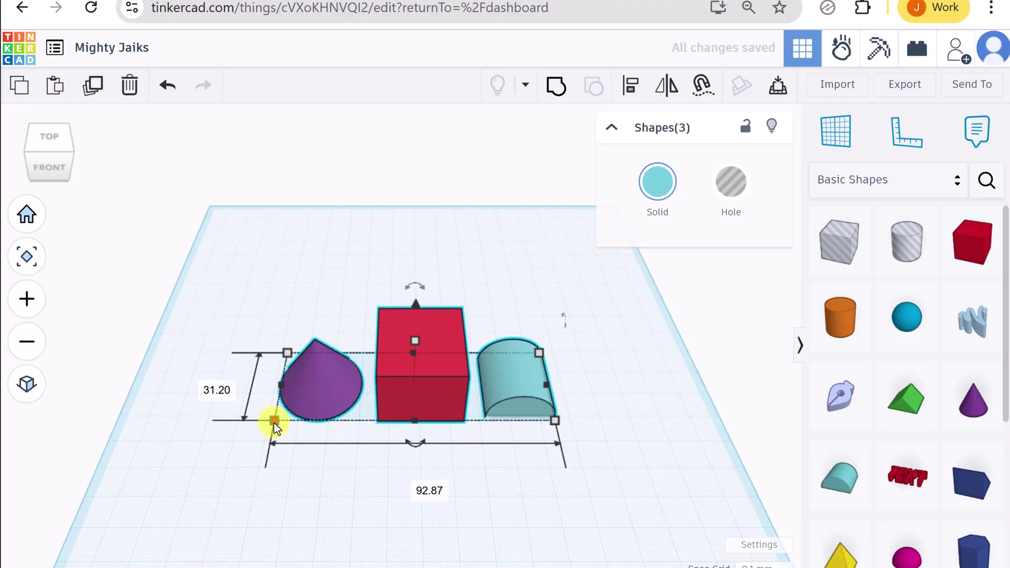
mouse_move(274, 421)
mouse_down()
mouse_move(203, 460)
mouse_move(250, 447)
mouse_move(302, 412)
mouse_move(289, 419)
mouse_up()
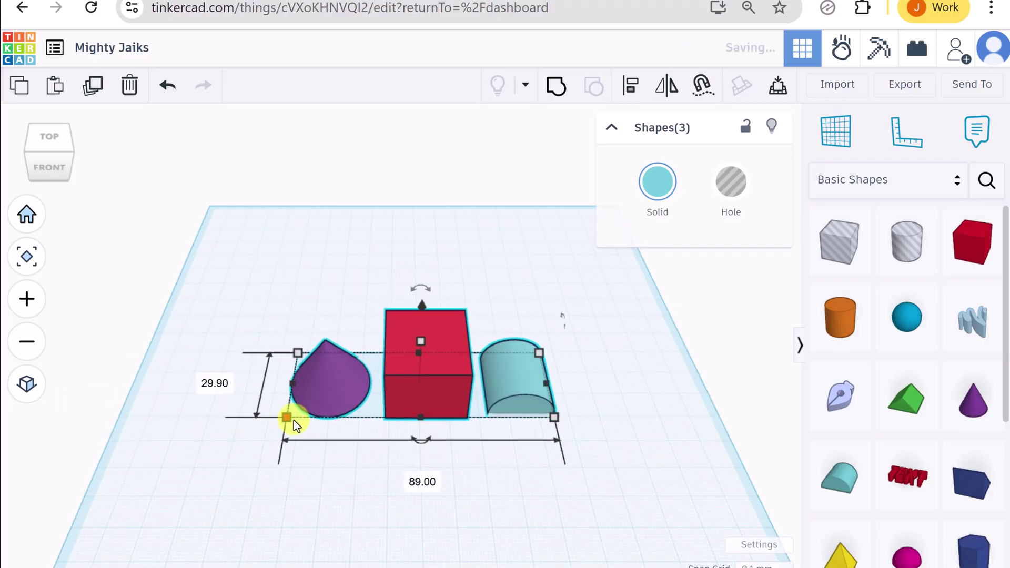
click(353, 487)
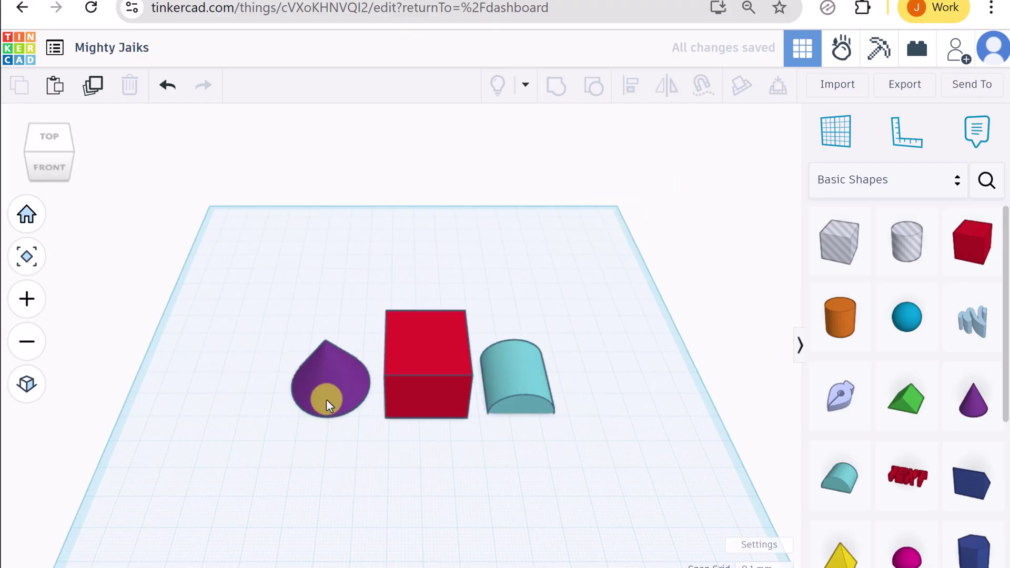
Group the purple cone with the red box and slide the group slightly away from the round roof
click(322, 395)
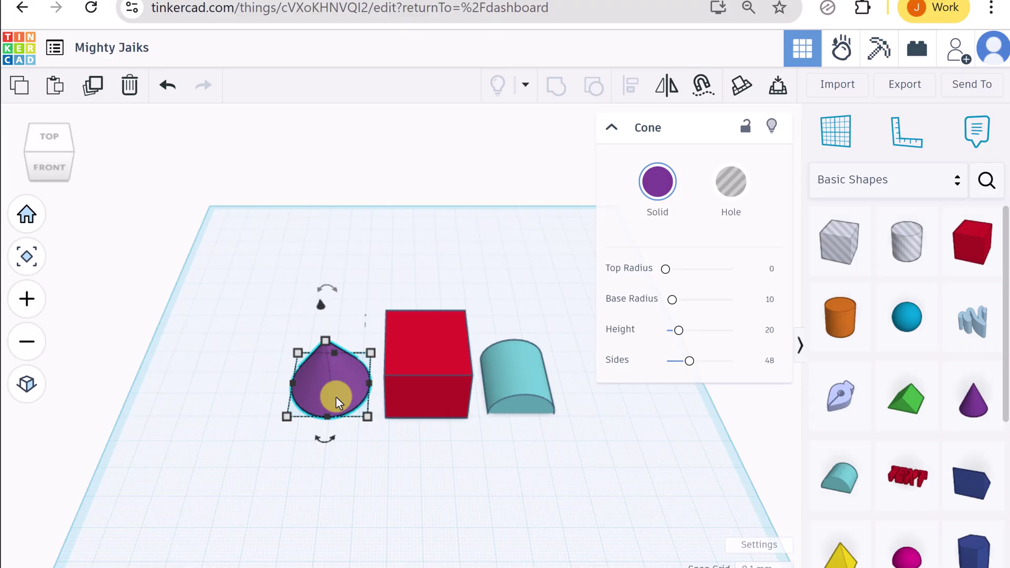
drag(244, 324, 451, 432)
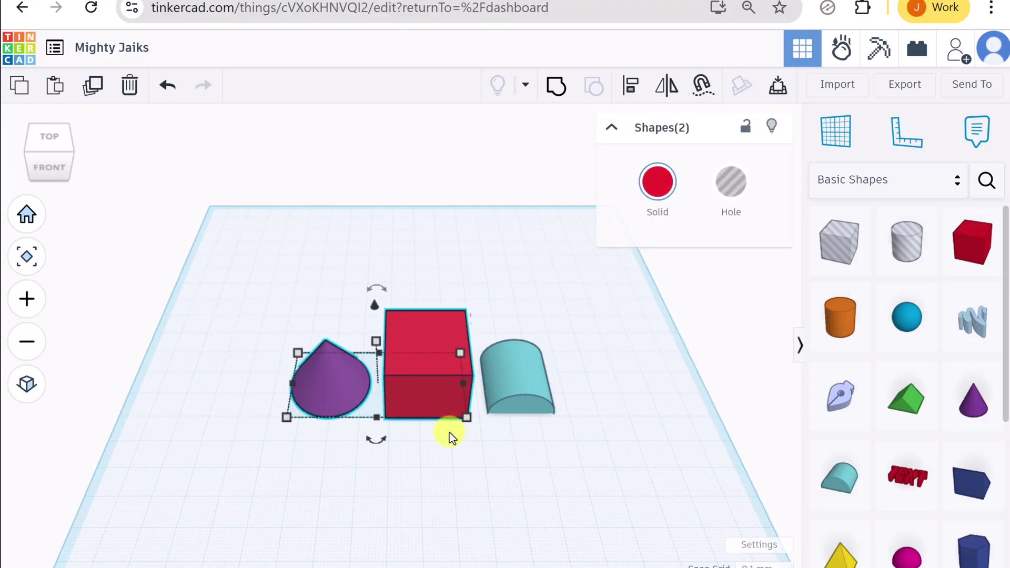
click(561, 95)
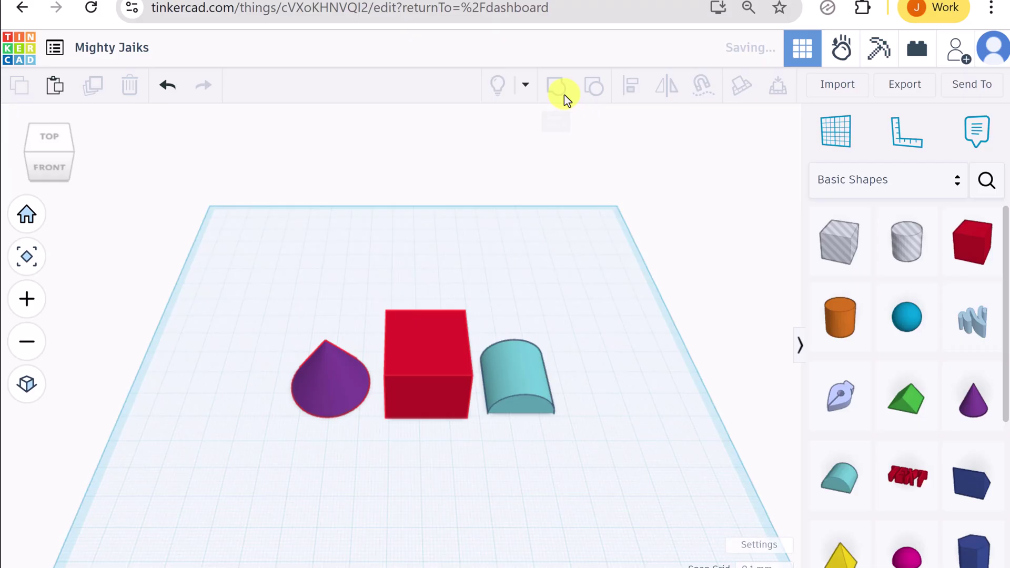
click(429, 357)
drag(372, 350, 305, 373)
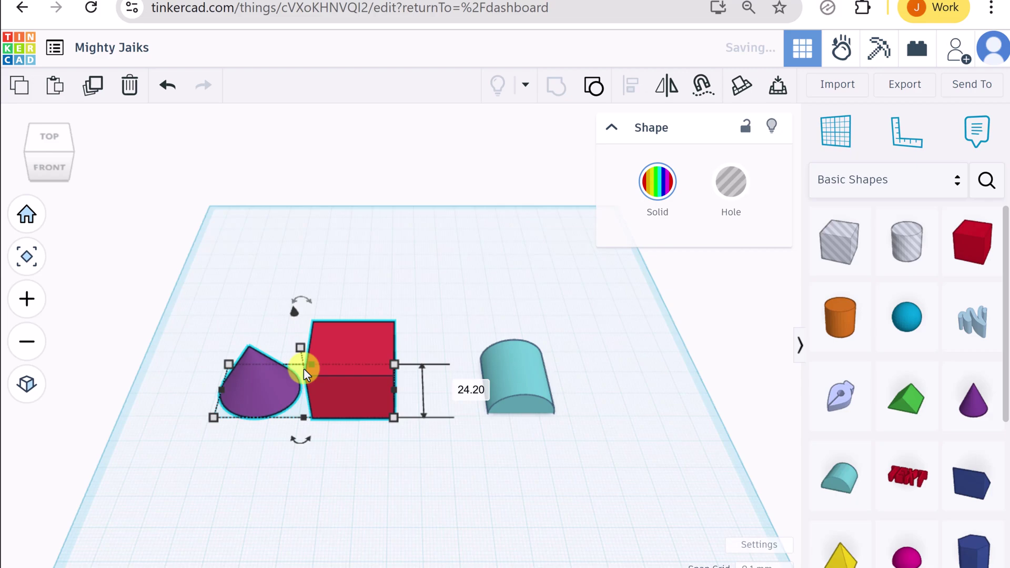
drag(360, 405, 400, 392)
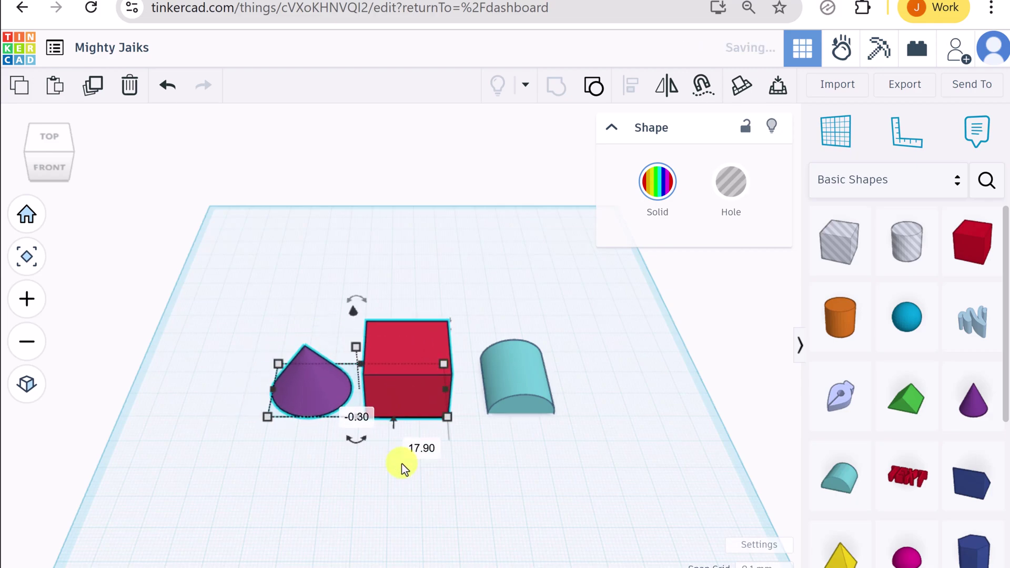
click(404, 477)
Ungroup the cone and the red box into separate shapes
click(397, 354)
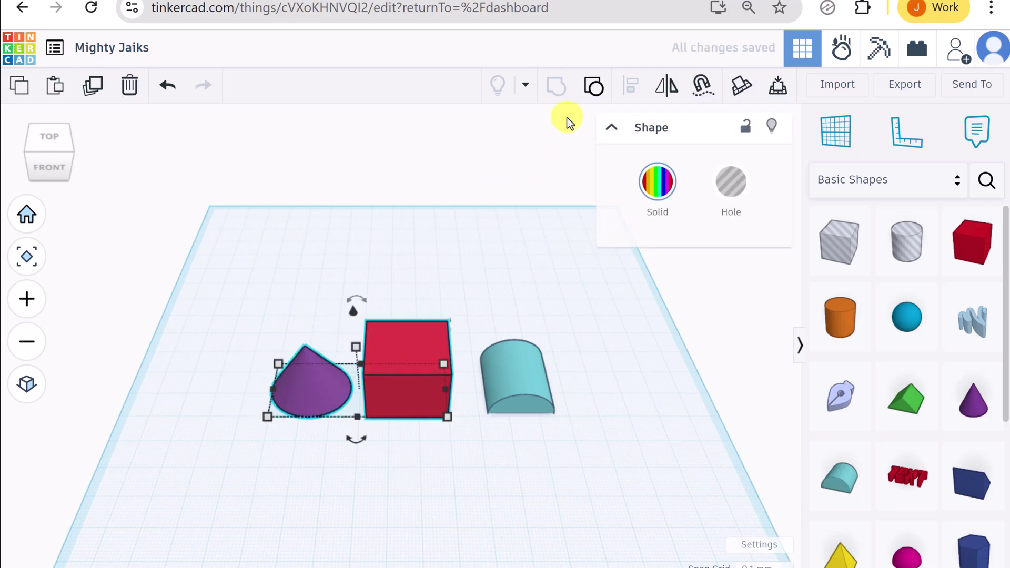
click(594, 91)
click(462, 479)
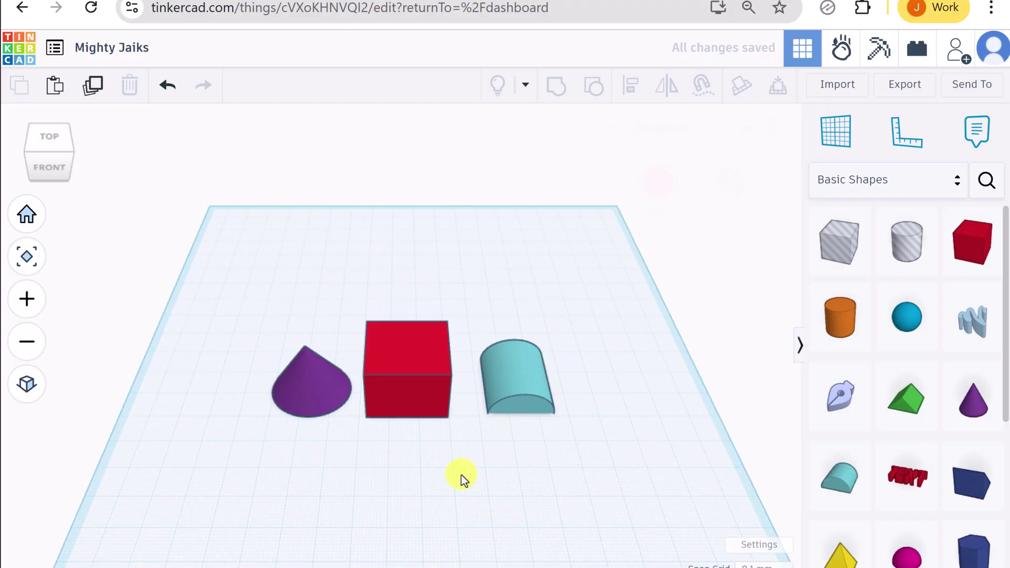
Raise the purple cone above the workplane and move it about 32.6 mm sideways into the red box
click(295, 405)
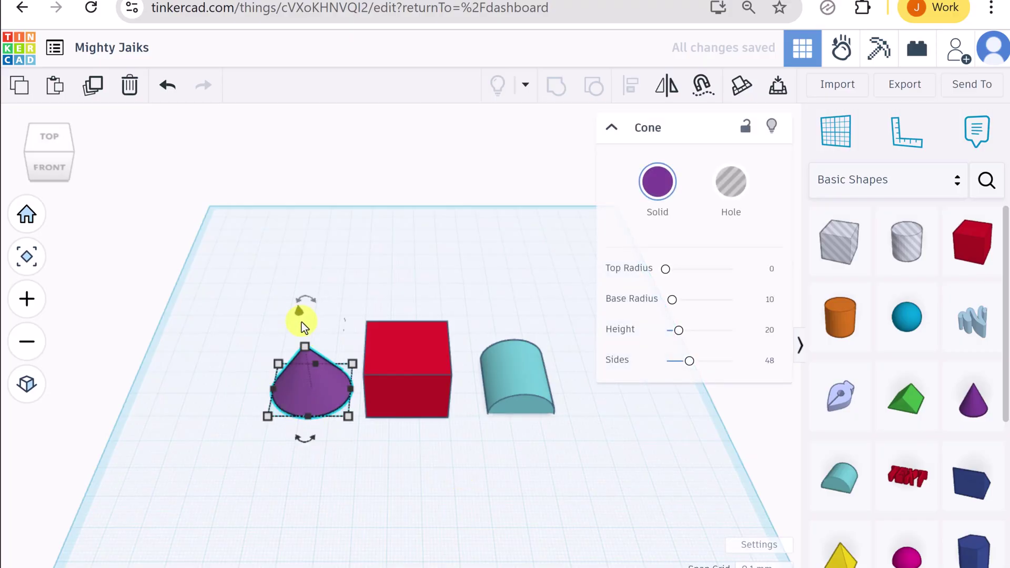
drag(301, 321, 293, 284)
drag(286, 361, 390, 360)
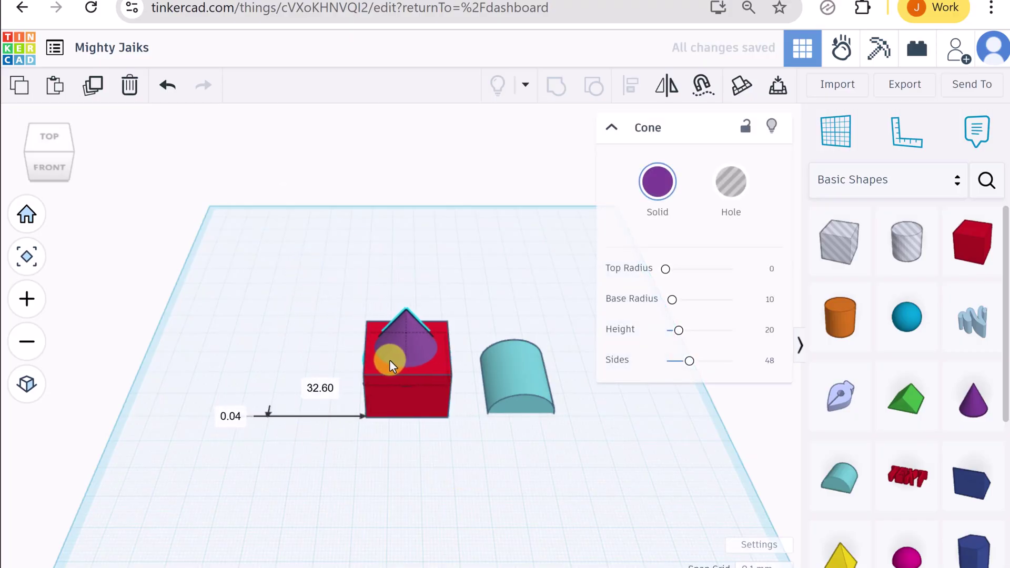
Group the overlapping cone and red box and reposition the combined shape
click(291, 351)
drag(390, 404, 390, 405)
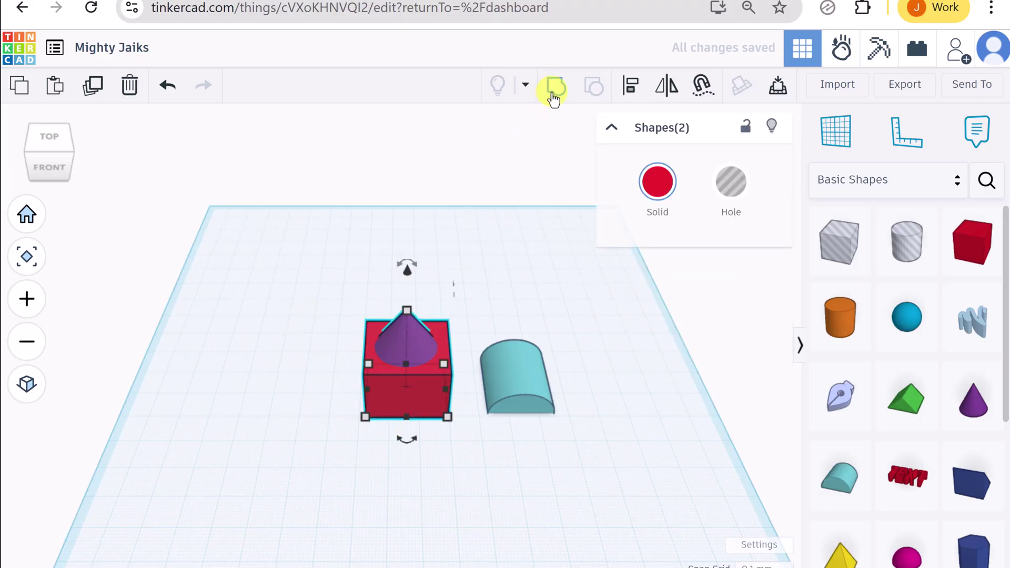
click(553, 99)
drag(395, 356, 333, 322)
mouse_move(333, 254)
mouse_down()
mouse_move(337, 185)
mouse_move(339, 263)
mouse_up()
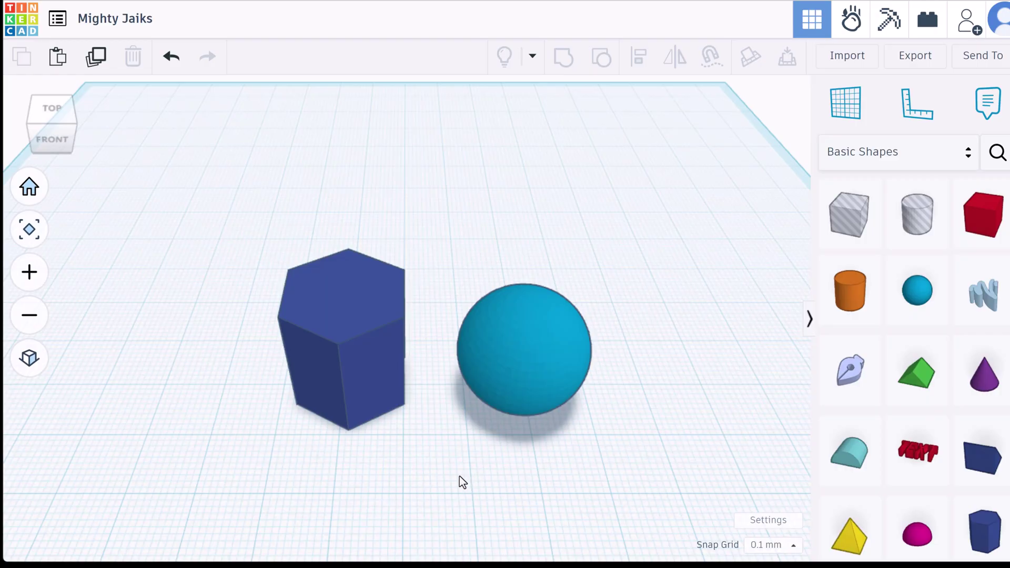
Turn the blue sphere into a hole overlapping the hexagonal prism and group both to cut a hollow into the prism
click(523, 362)
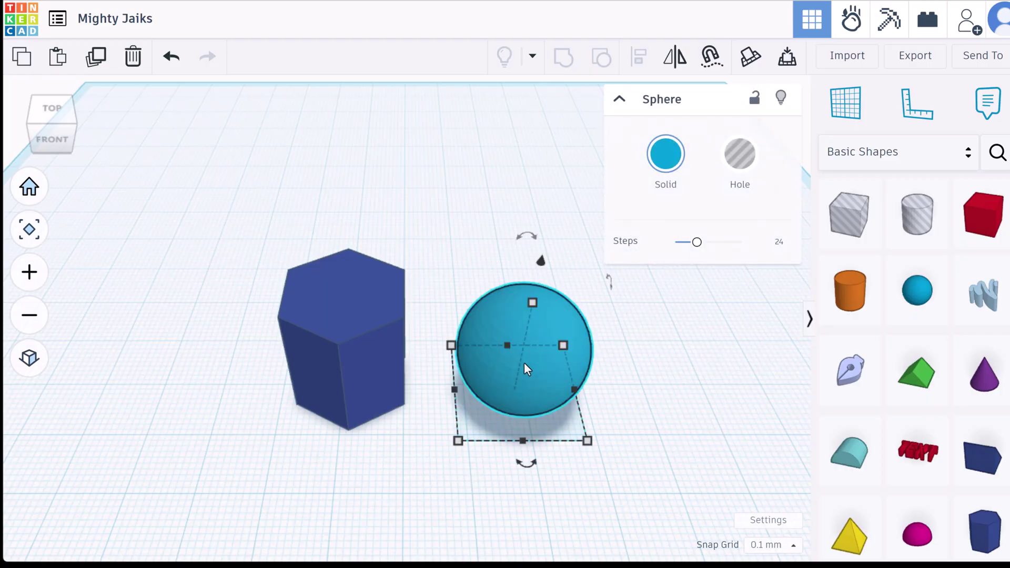
click(742, 163)
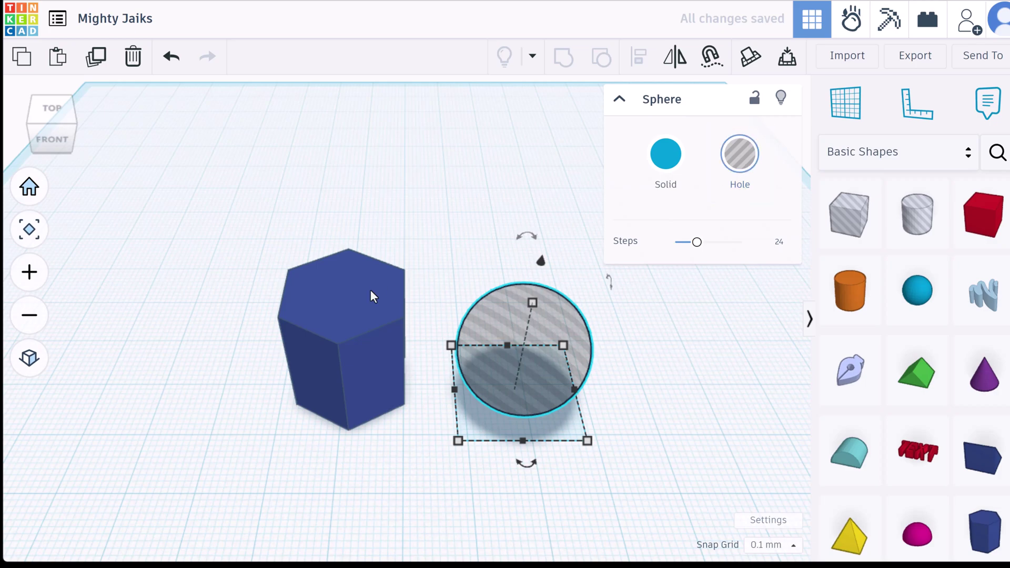
drag(508, 319, 371, 311)
click(223, 256)
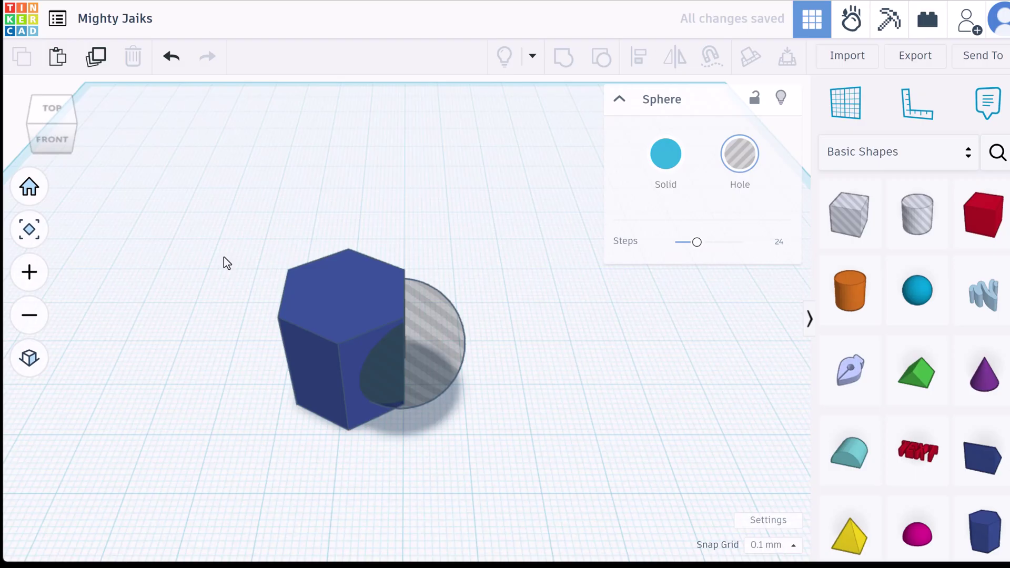
drag(229, 230, 494, 449)
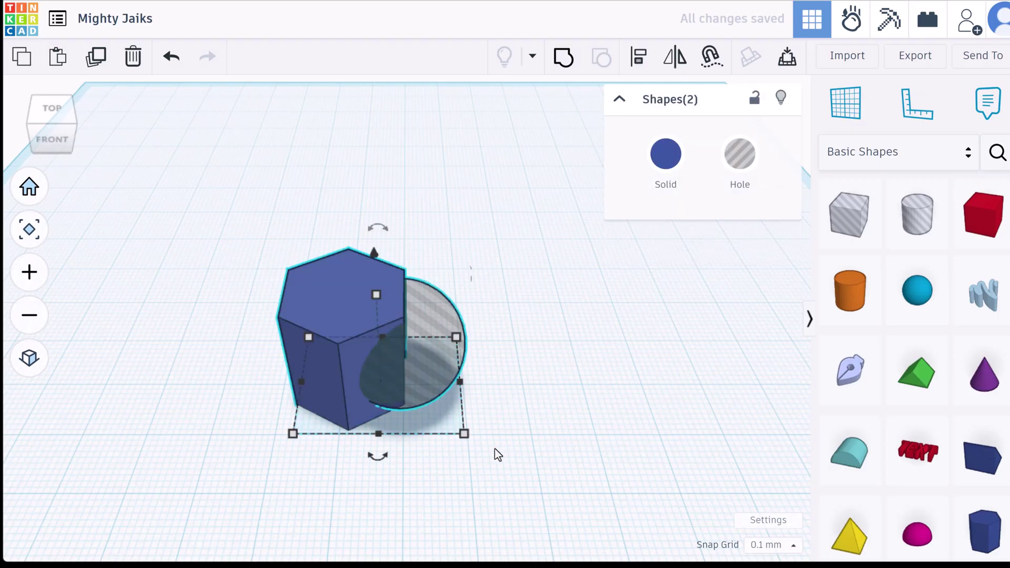
click(564, 58)
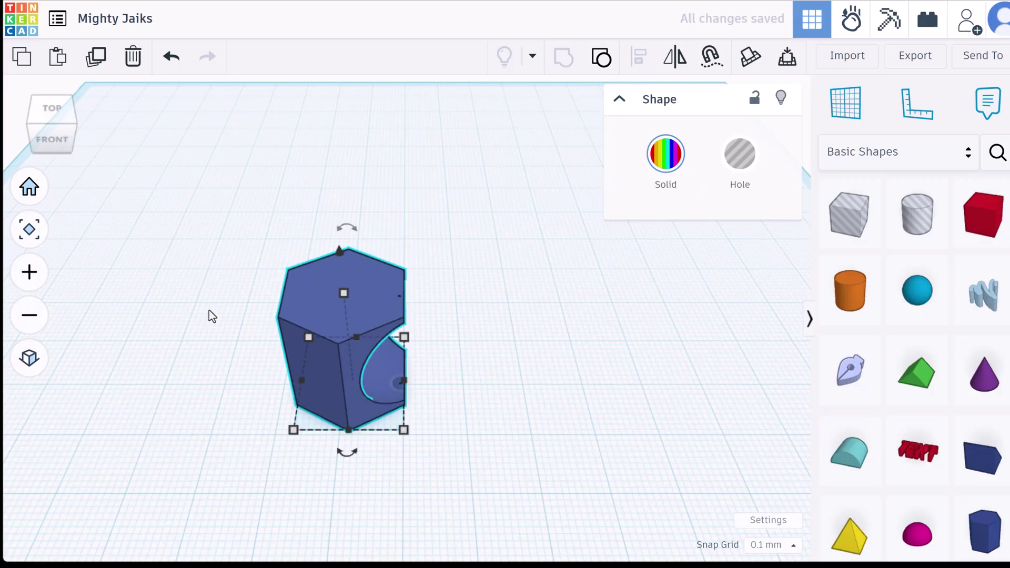
mouse_move(48, 140)
mouse_down()
mouse_move(86, 148)
mouse_move(61, 140)
mouse_move(61, 152)
mouse_up()
Ungroup the prism and sphere, undo the sphere's move, and make the sphere solid again
key(ctrl+shift+g)
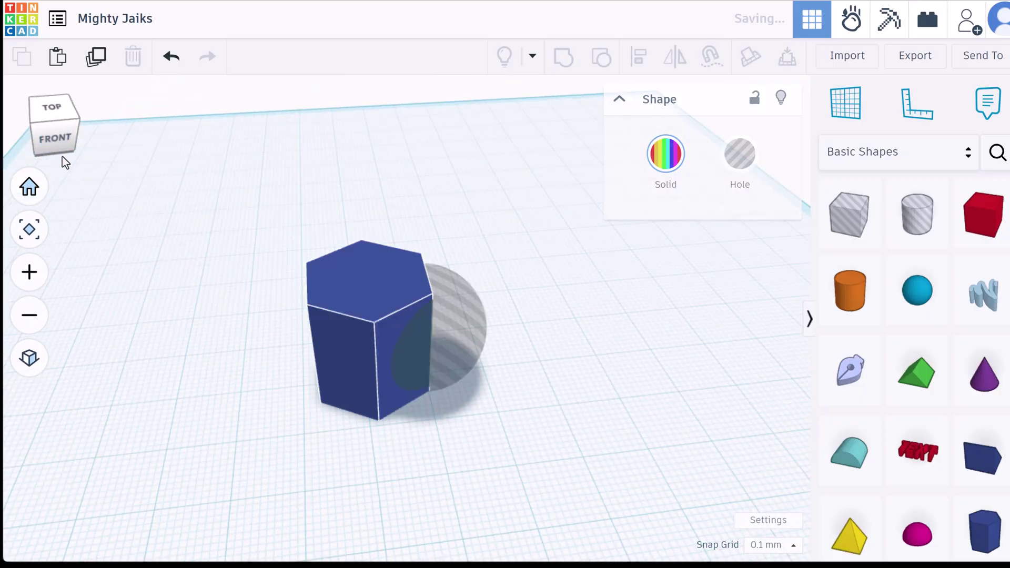
key(ctrl+z)
click(504, 342)
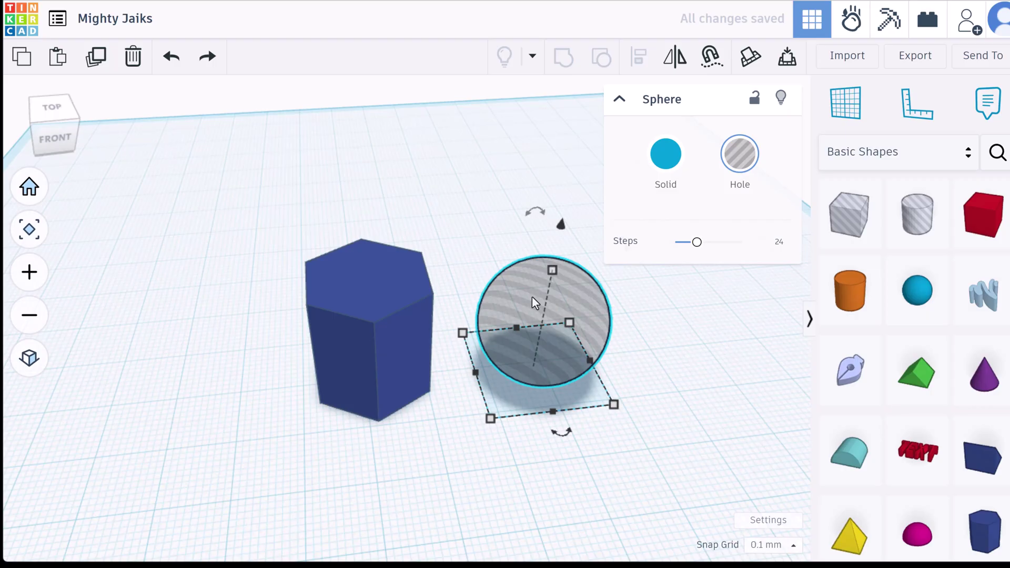
click(665, 153)
Turn the hexagonal prism into a hole overlapping the sphere and group both to cut the sphere
click(378, 339)
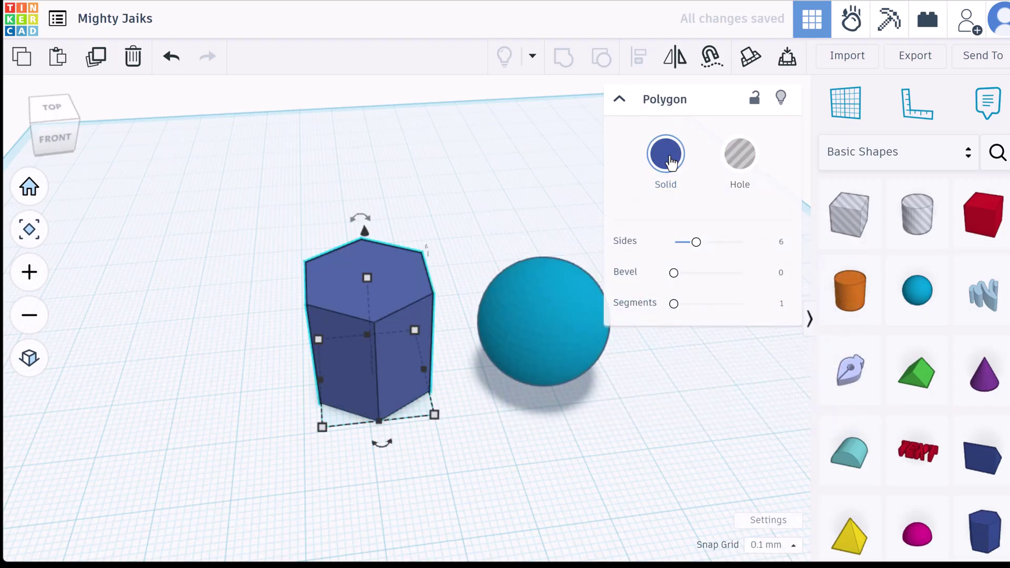
click(739, 155)
drag(362, 370, 491, 356)
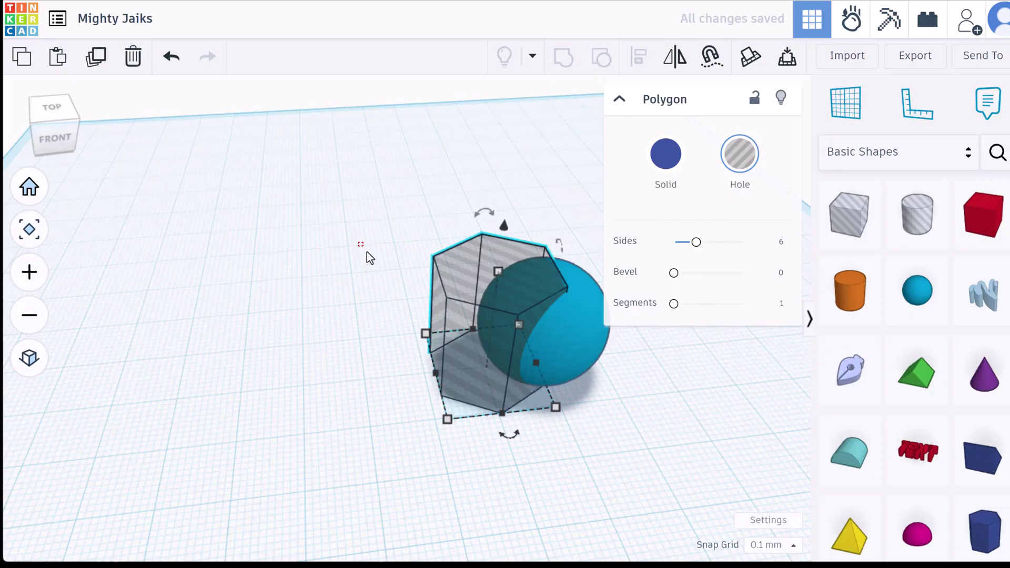
drag(361, 245, 563, 408)
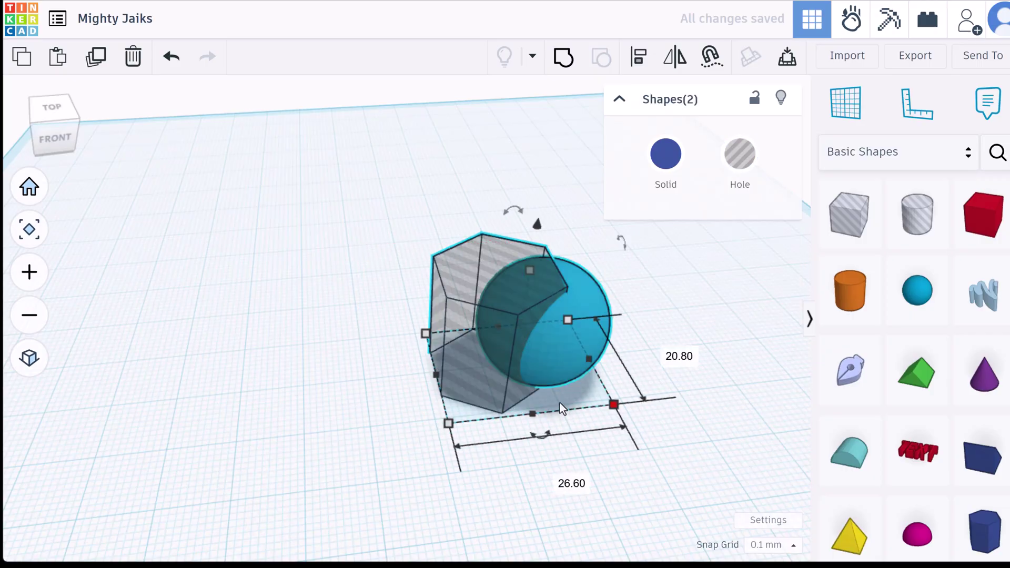
click(563, 64)
click(235, 279)
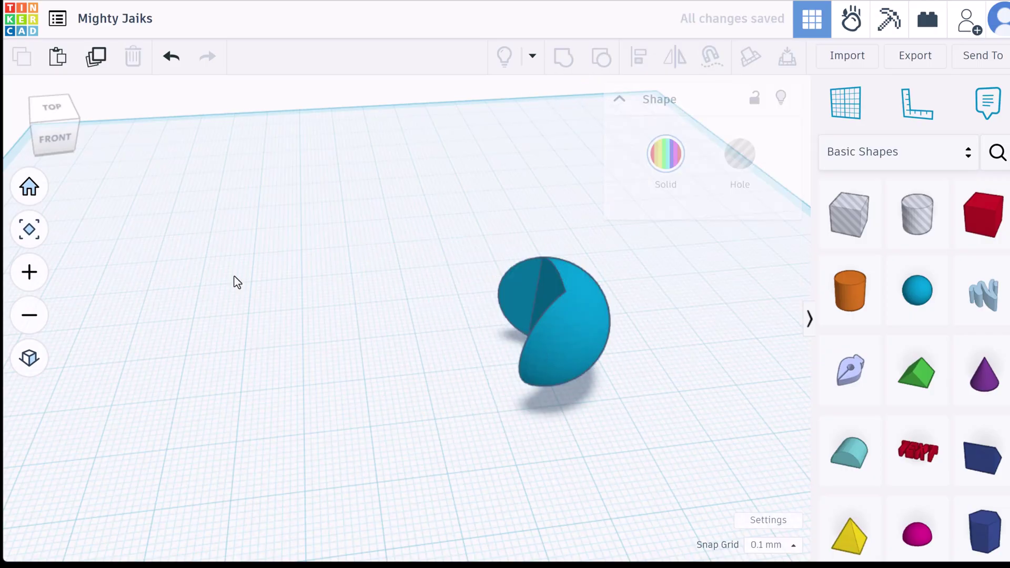
click(71, 135)
click(77, 132)
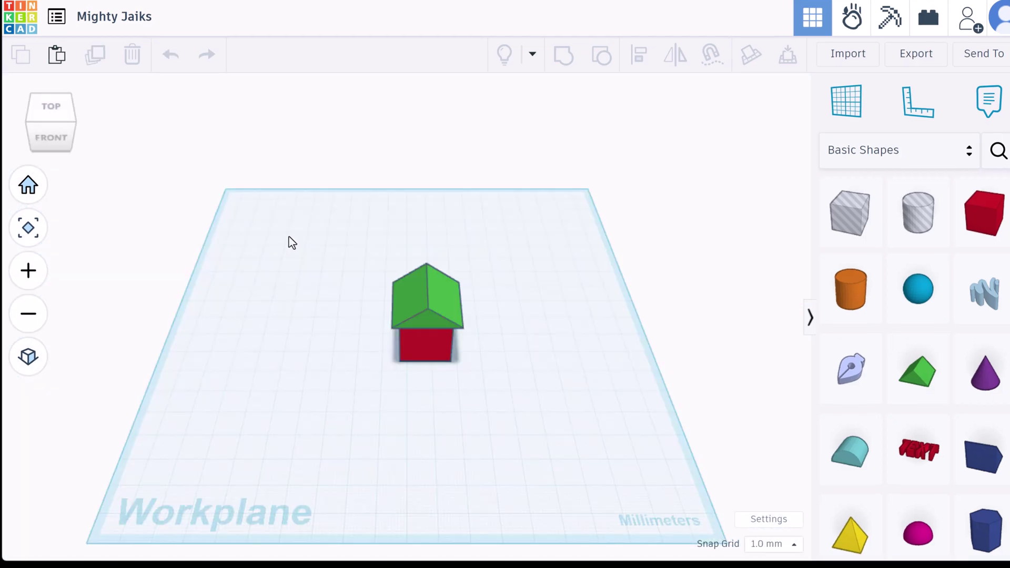
Rename the house design as House
click(124, 29)
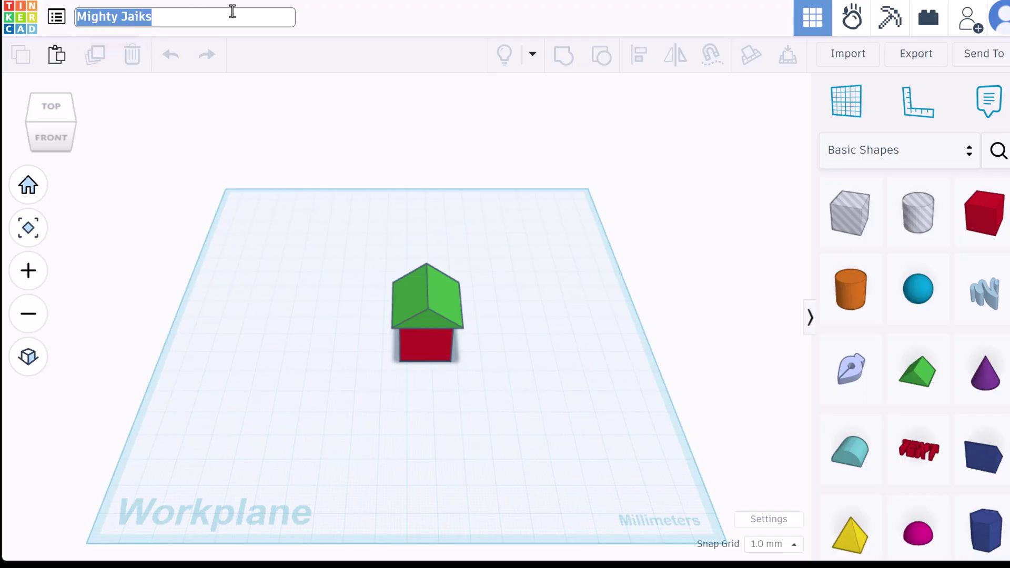
text(House)
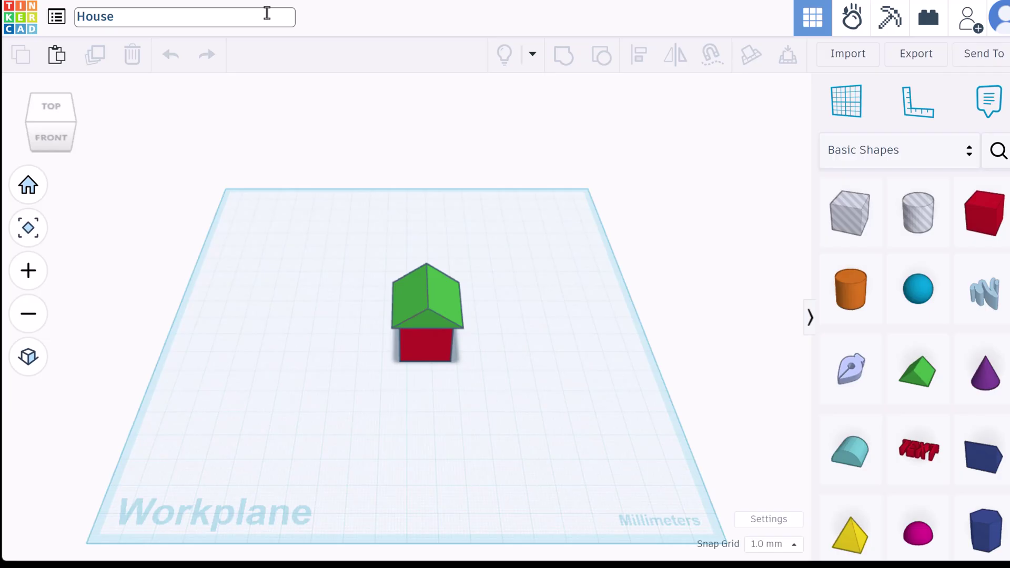
Confirm House as the design name and look through the services and communities the design can be sent to
key(Return)
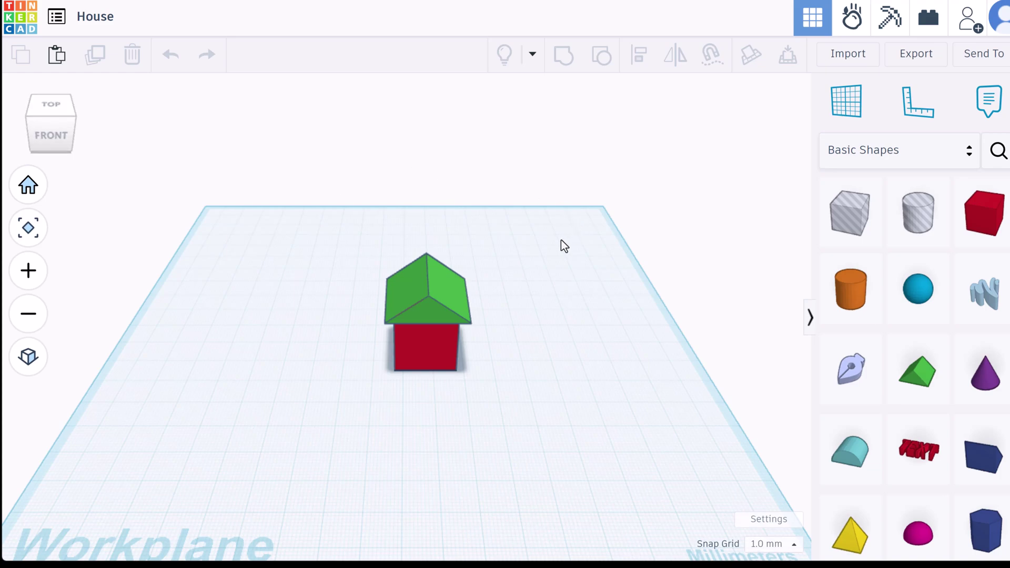
click(980, 62)
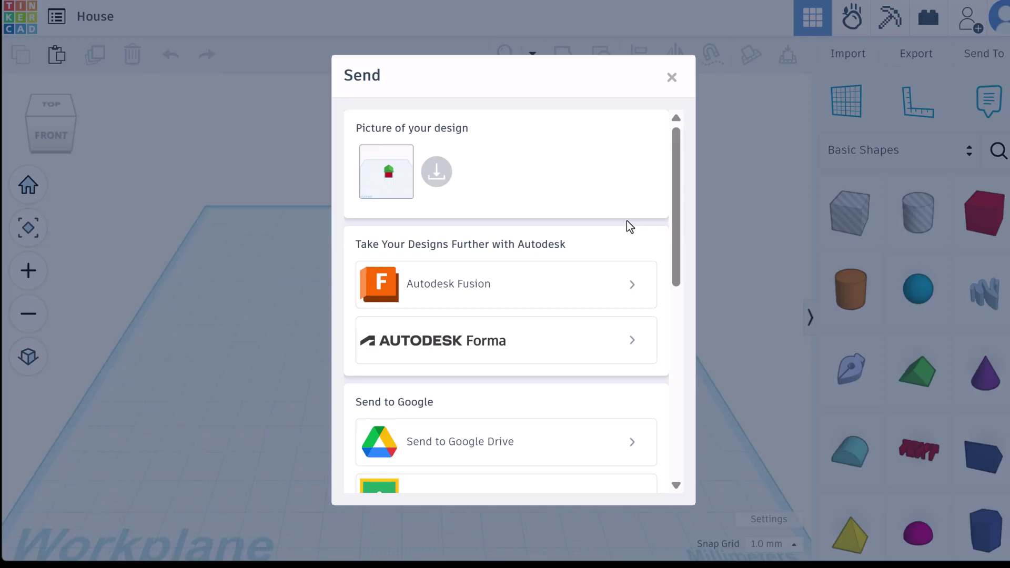
scroll(492, 284, down, 4)
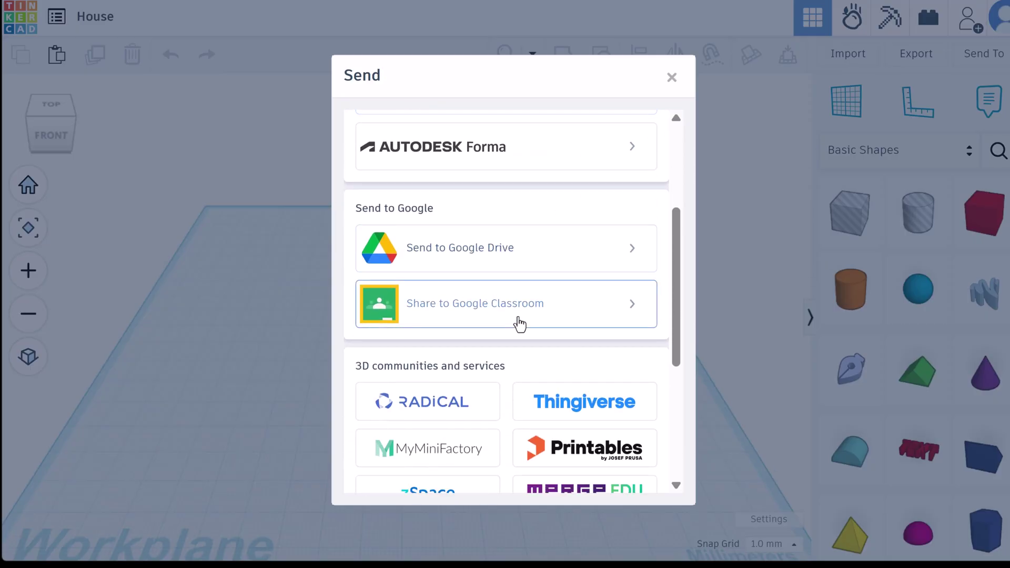
scroll(518, 322, down, 4)
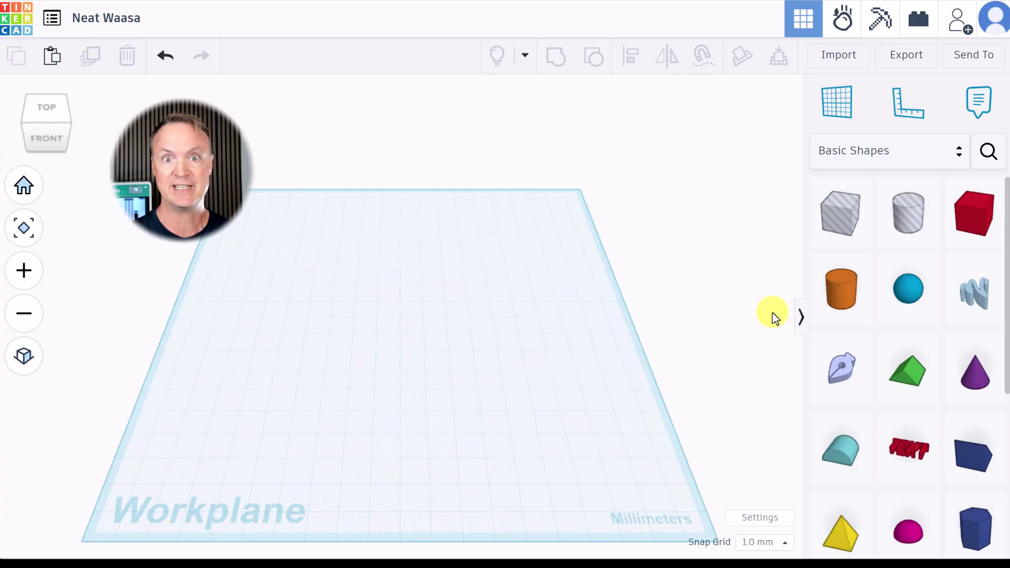
Place a red box on the middle of the empty workplane and shape it into a wide plate 5 mm high
drag(985, 232, 518, 339)
drag(428, 279, 428, 308)
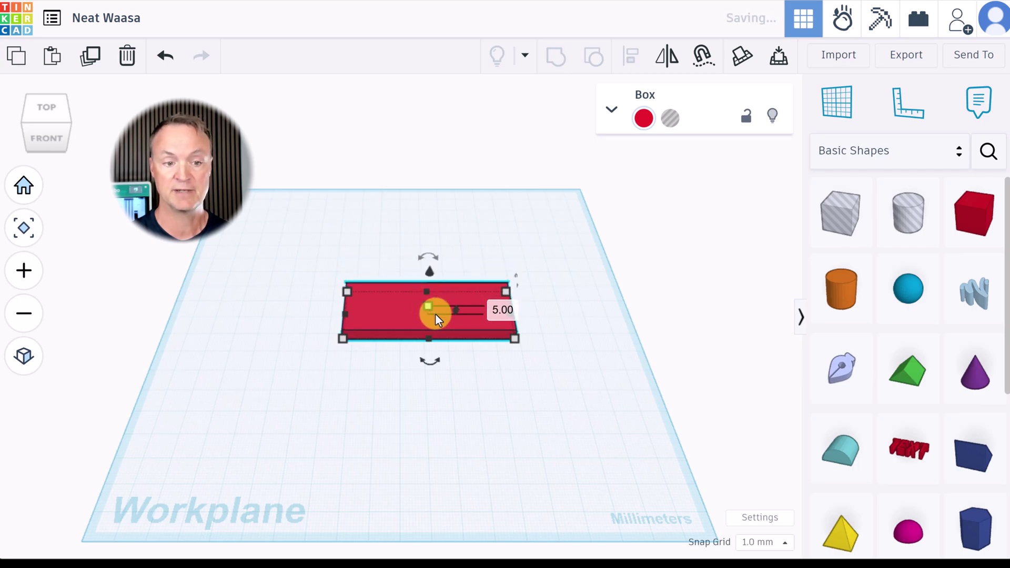
click(484, 380)
click(435, 311)
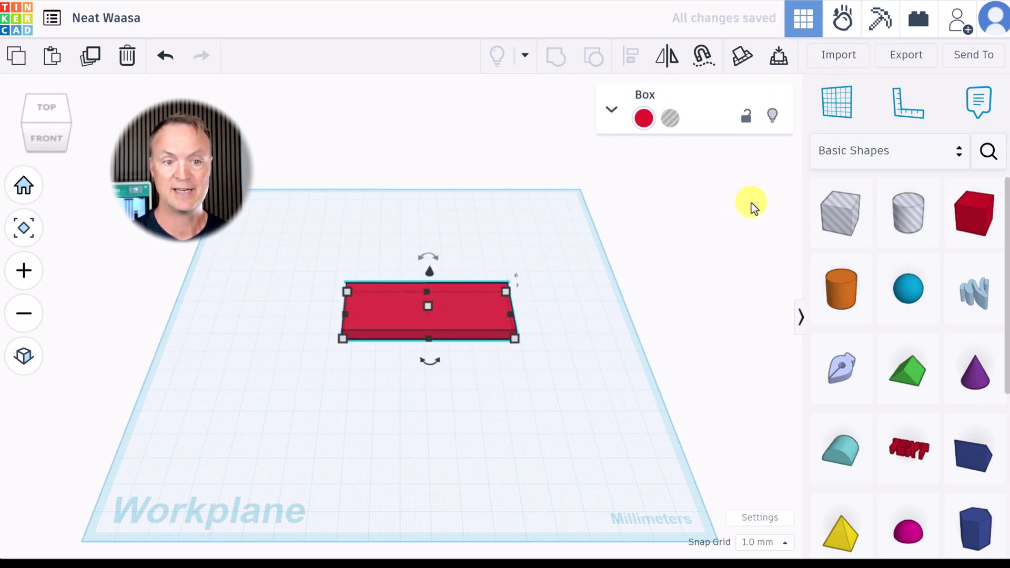
Round the red plate's corners with a radius of about 2.41
click(610, 109)
drag(665, 241, 674, 243)
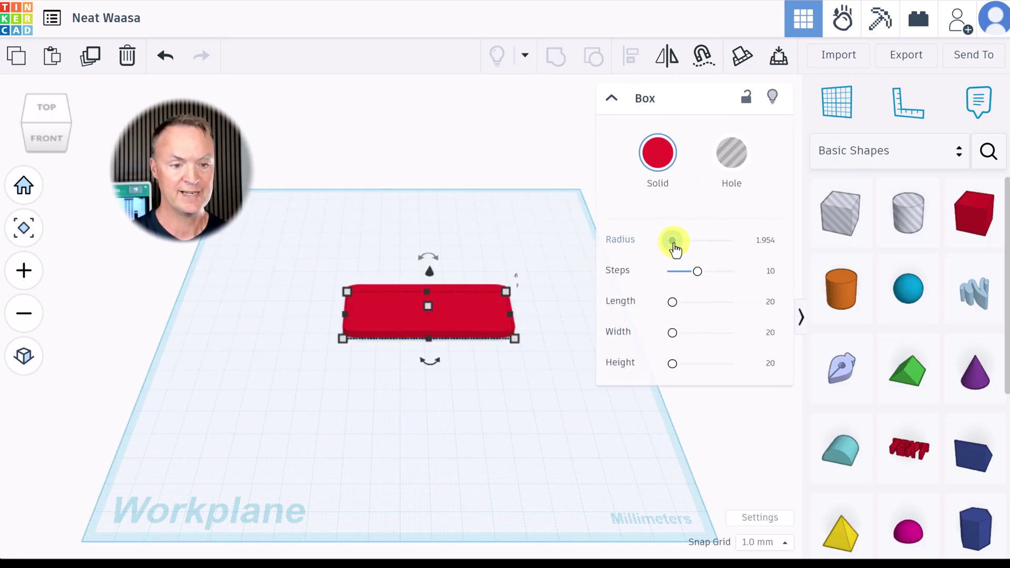
scroll(456, 345, up, 5)
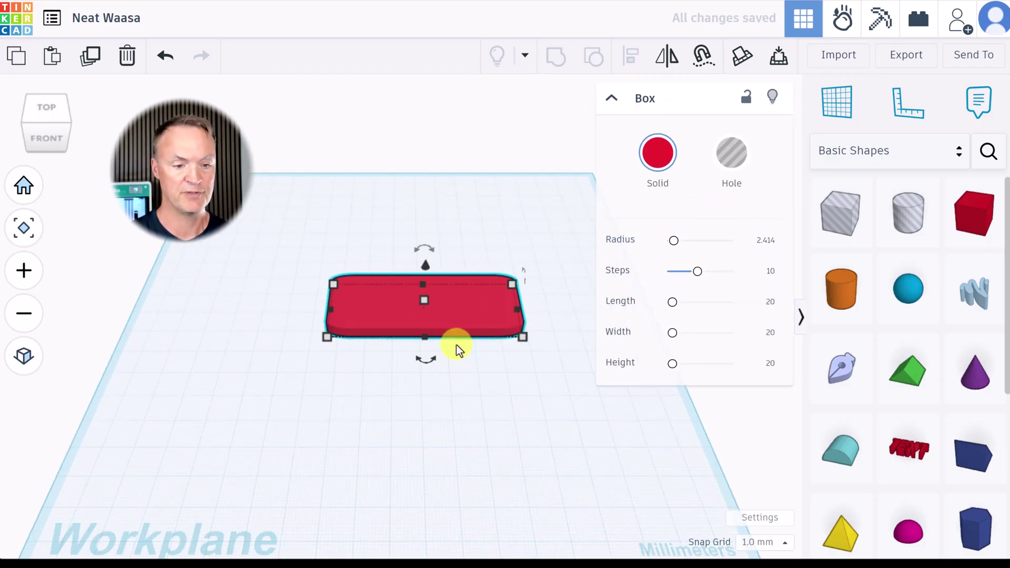
click(475, 392)
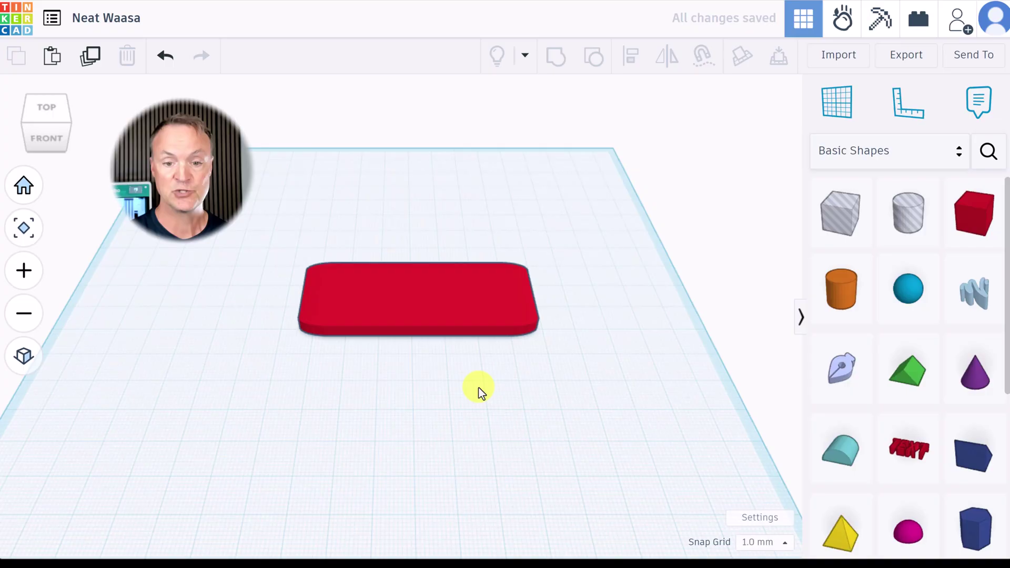
Add a text shape in front of the red plate and colour it yellow
drag(915, 459, 455, 416)
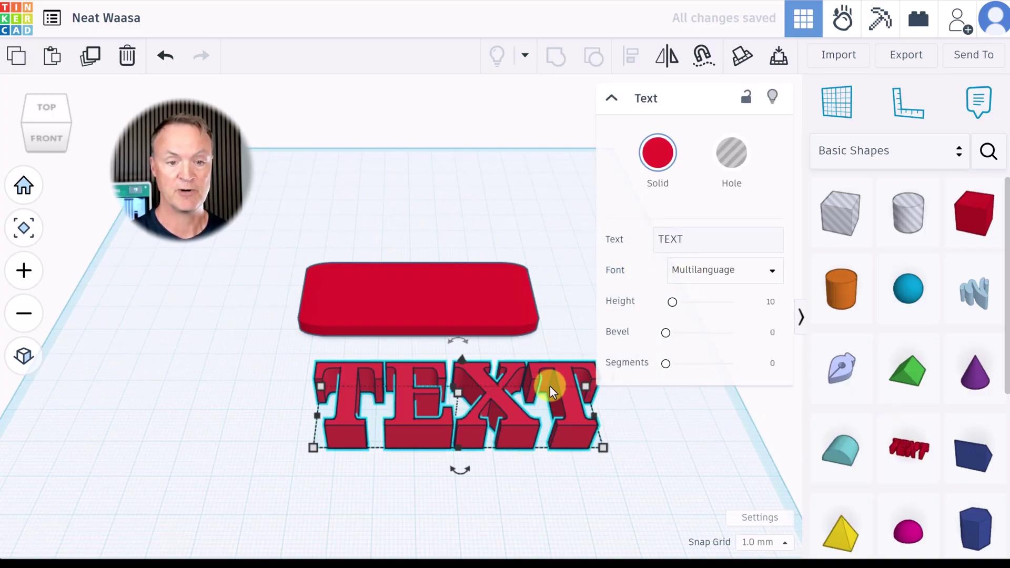
click(655, 173)
click(549, 315)
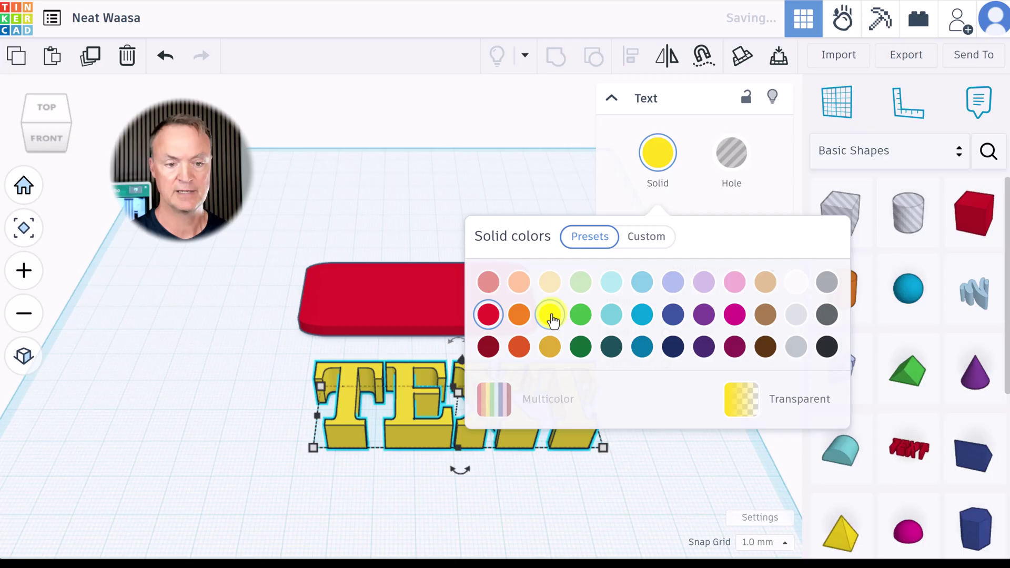
click(686, 474)
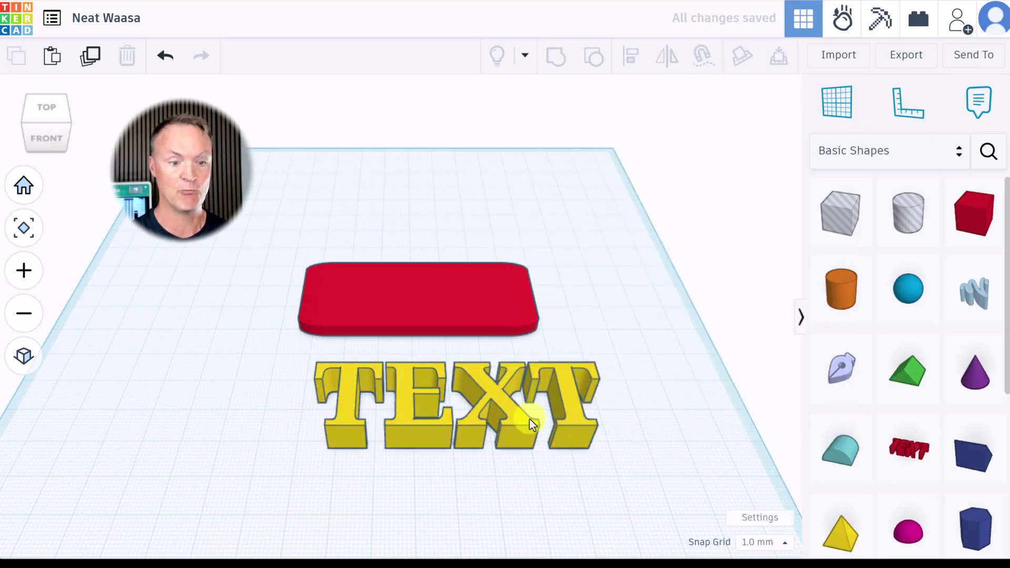
Change the wording of the yellow text shape to TINKDERCAD
click(469, 419)
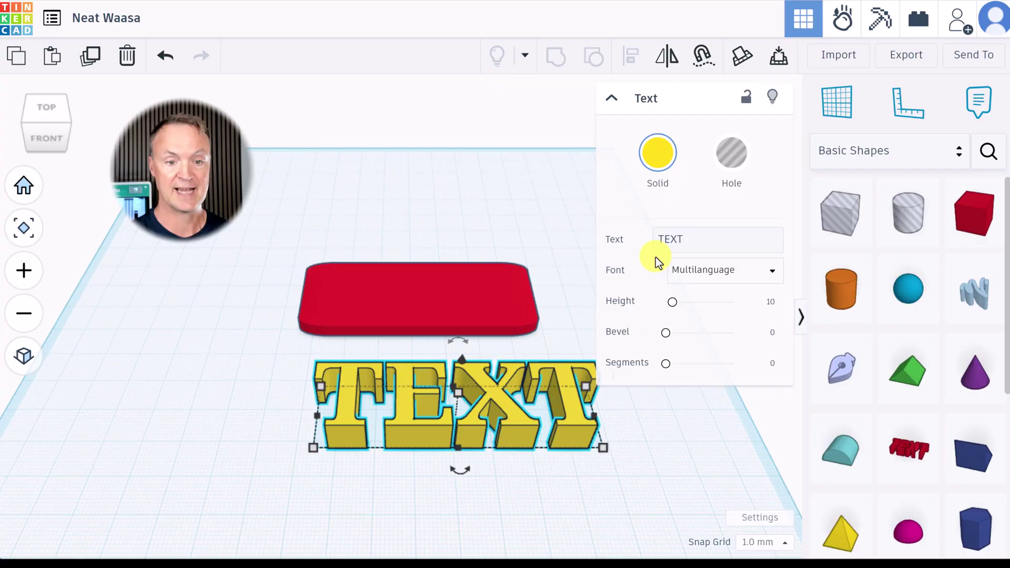
click(651, 236)
click(667, 237)
double_click(670, 237)
drag(670, 238, 650, 238)
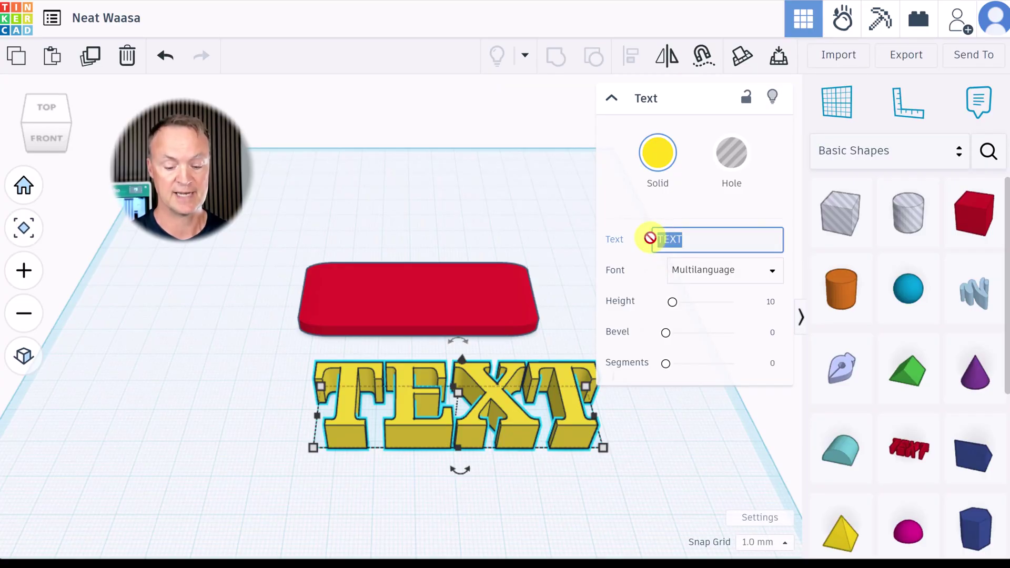
text(TI)
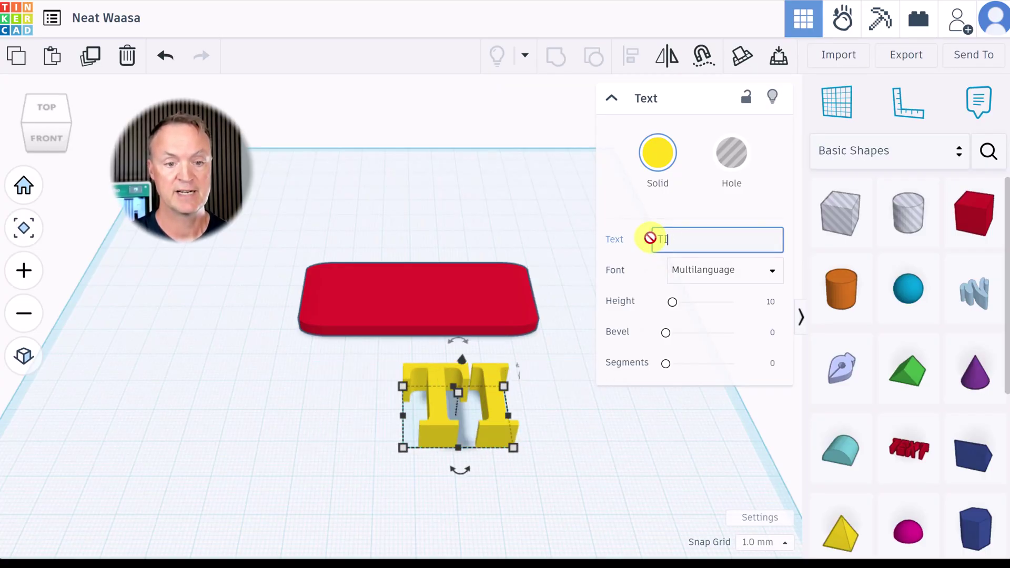
text(NKDERCAD)
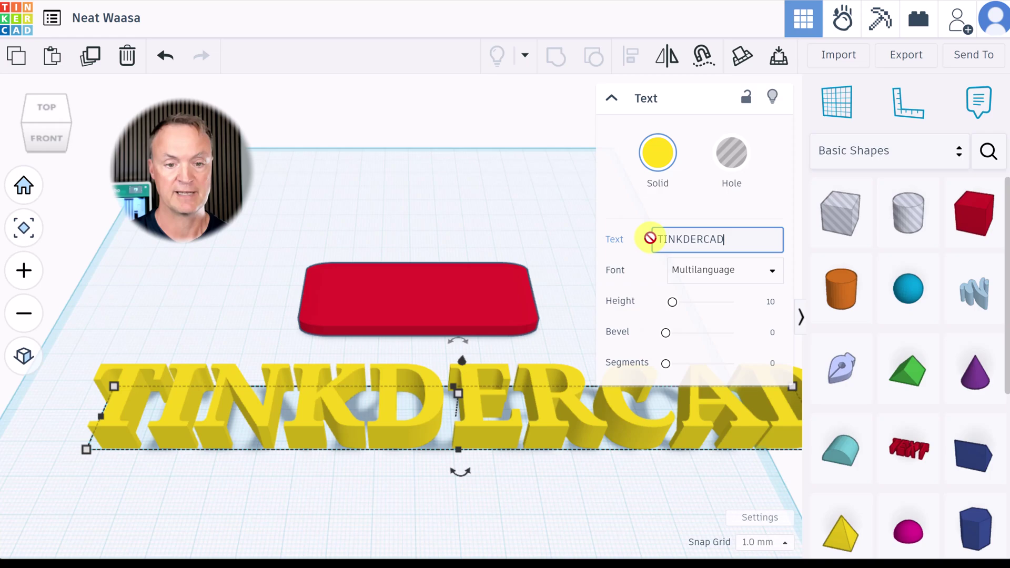
click(354, 474)
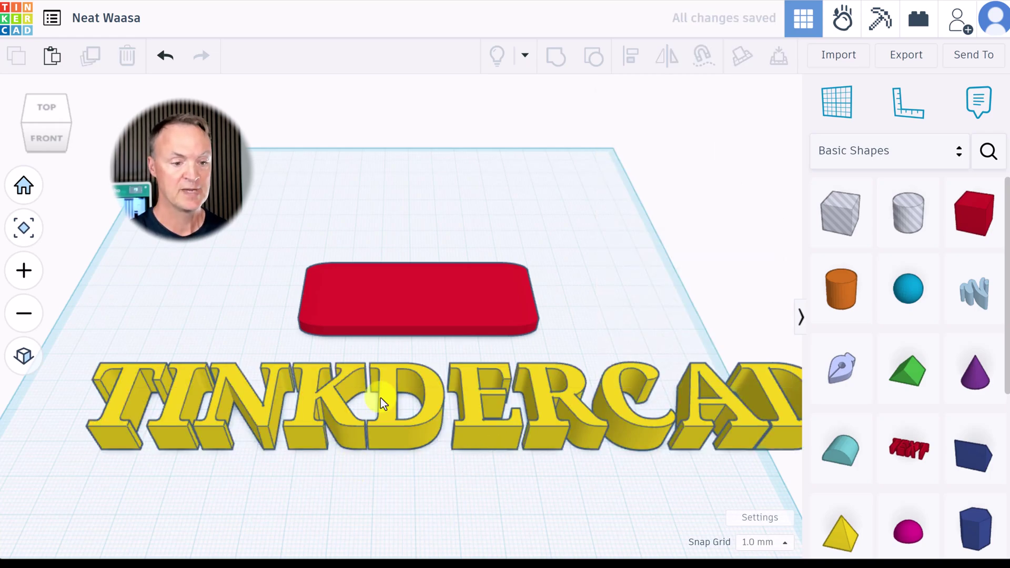
Shrink the yellow text to about 107 by 16 mm and move it just in front of the red plate
click(335, 400)
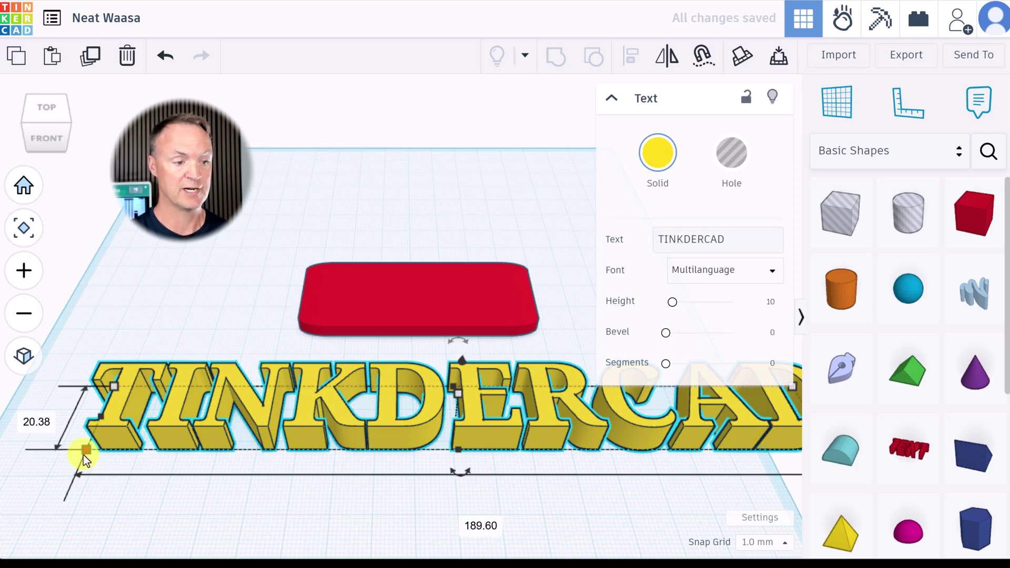
drag(84, 455, 407, 440)
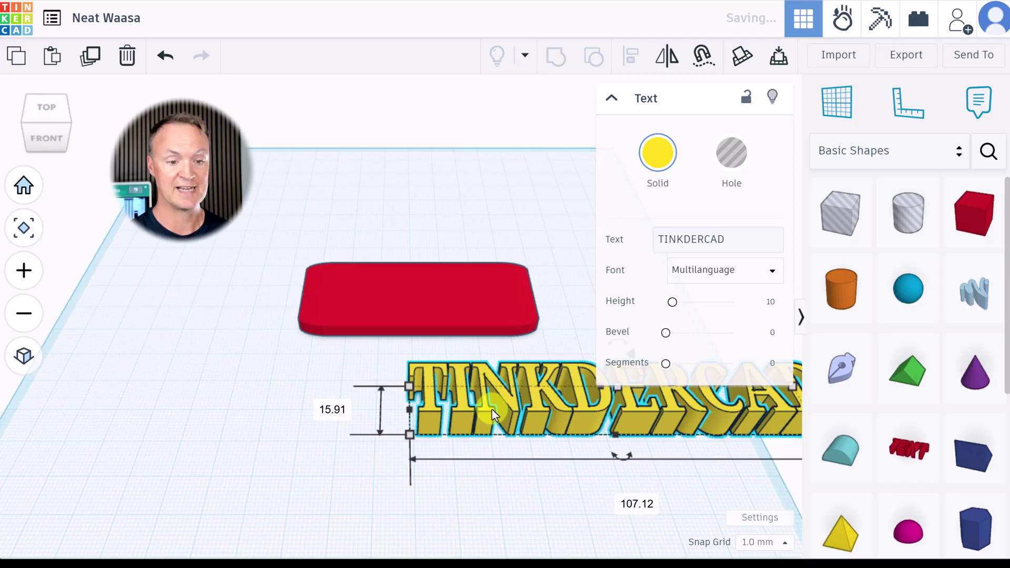
drag(491, 409, 318, 403)
Lengthen the red plate to 124 mm and position it beneath the yellow text
click(330, 313)
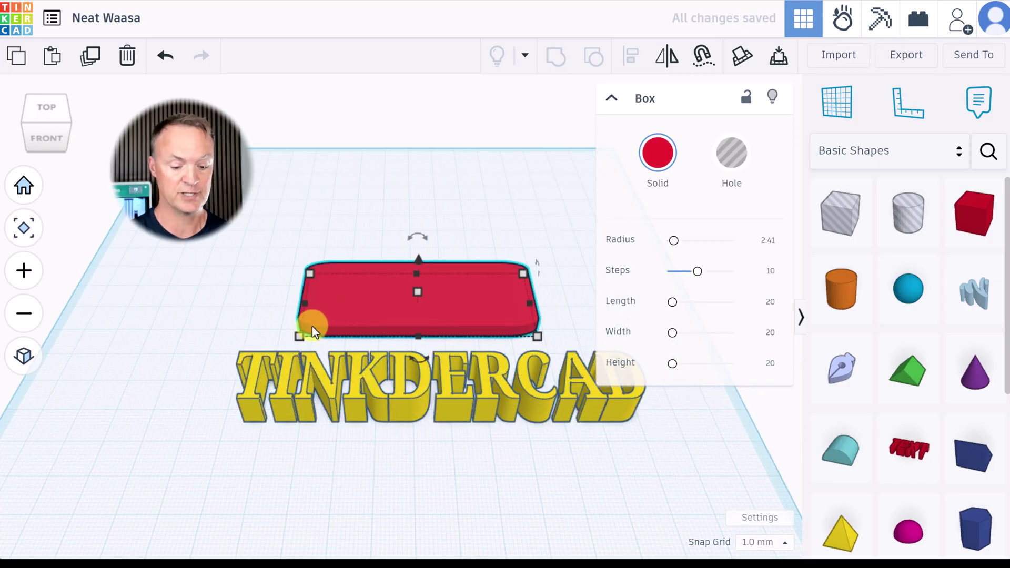
drag(300, 306, 145, 301)
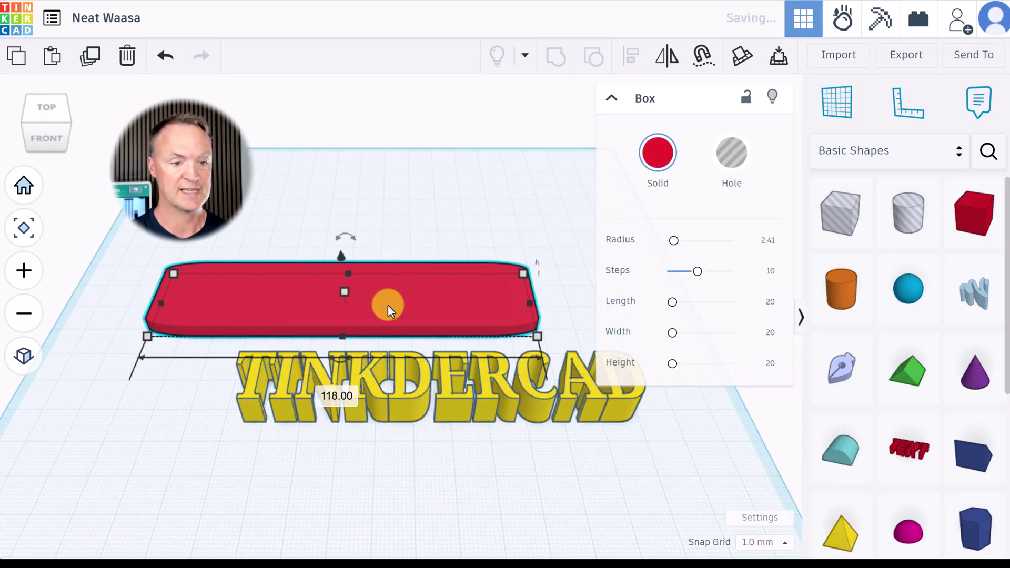
drag(388, 304, 544, 377)
drag(229, 372, 208, 371)
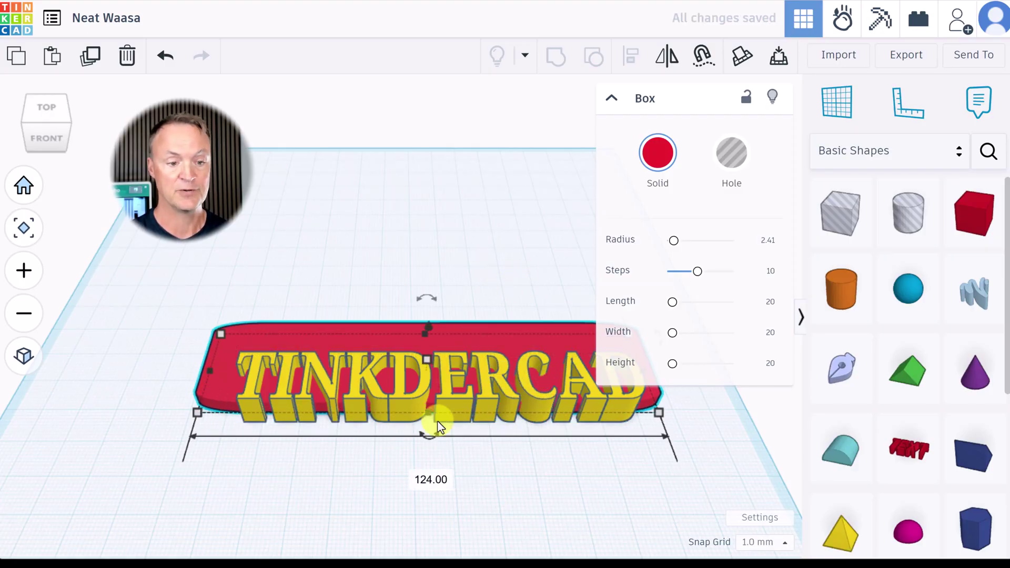
Switch the yellow text's font to Sans and position the text on the red plate
click(453, 393)
drag(469, 391, 476, 441)
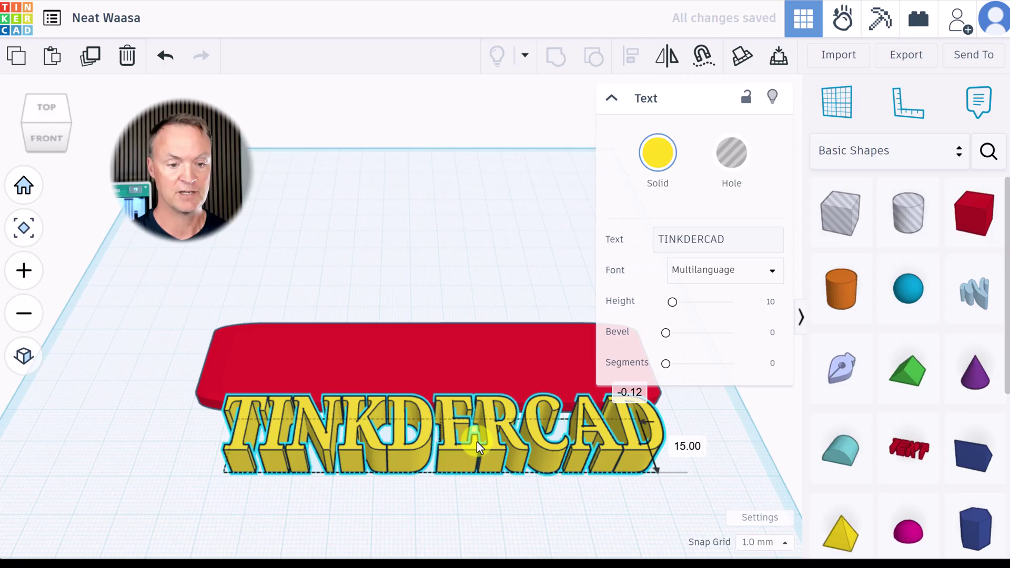
click(724, 278)
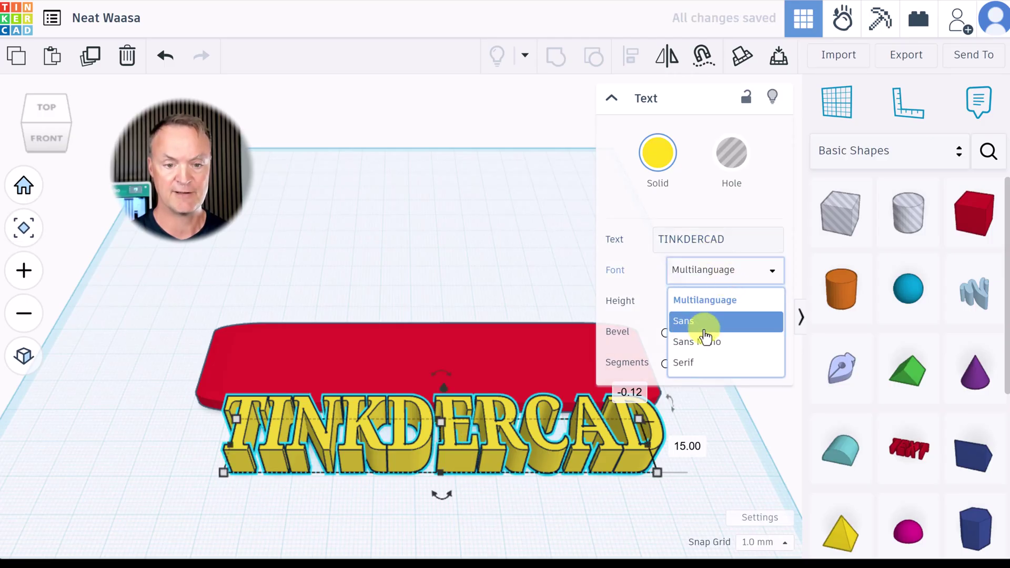
click(687, 331)
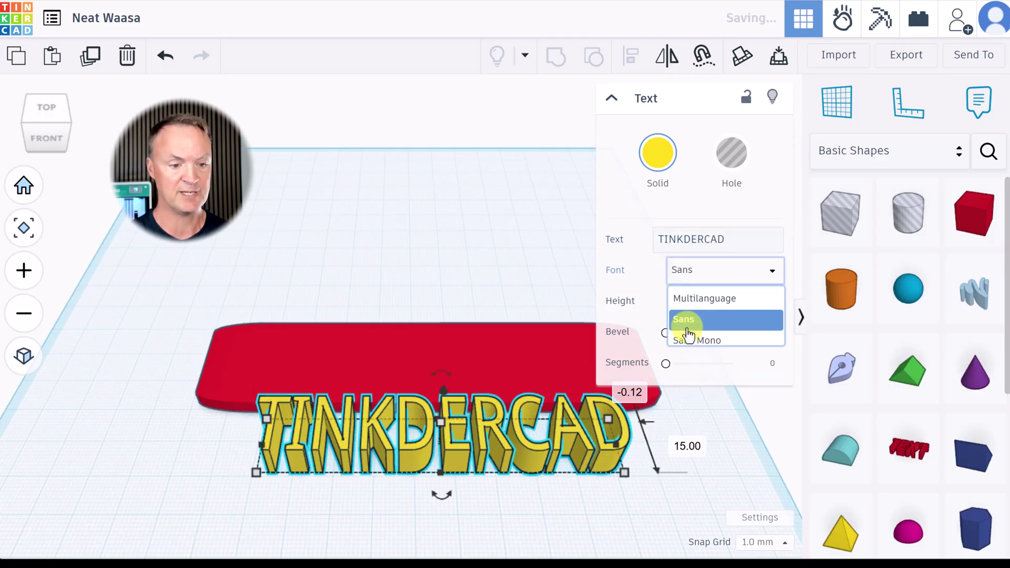
click(373, 502)
drag(396, 434, 327, 370)
click(369, 446)
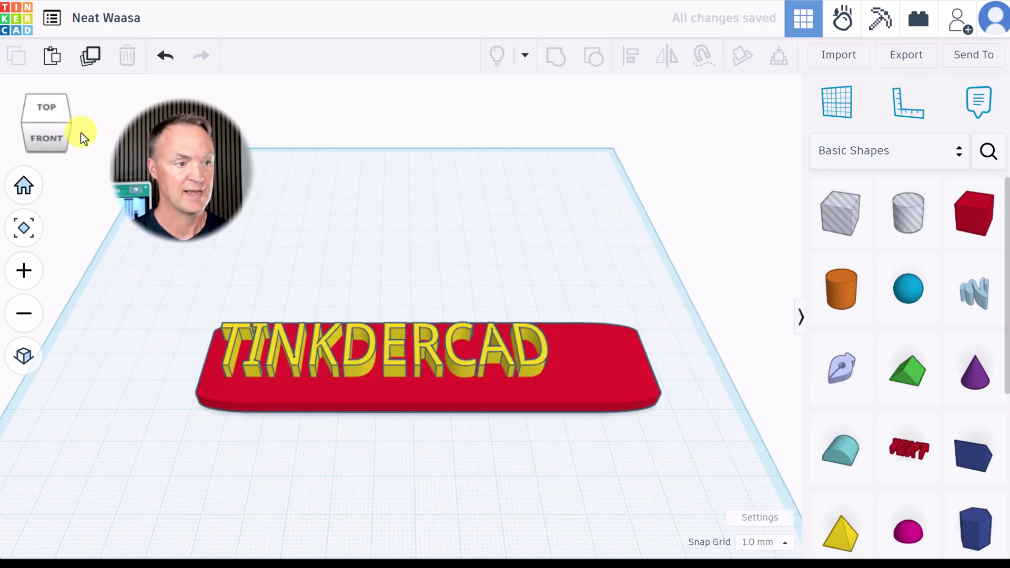
Raise the yellow text by 1 mm and reduce its height to 5 mm, checking it from a low front view
click(45, 131)
click(47, 118)
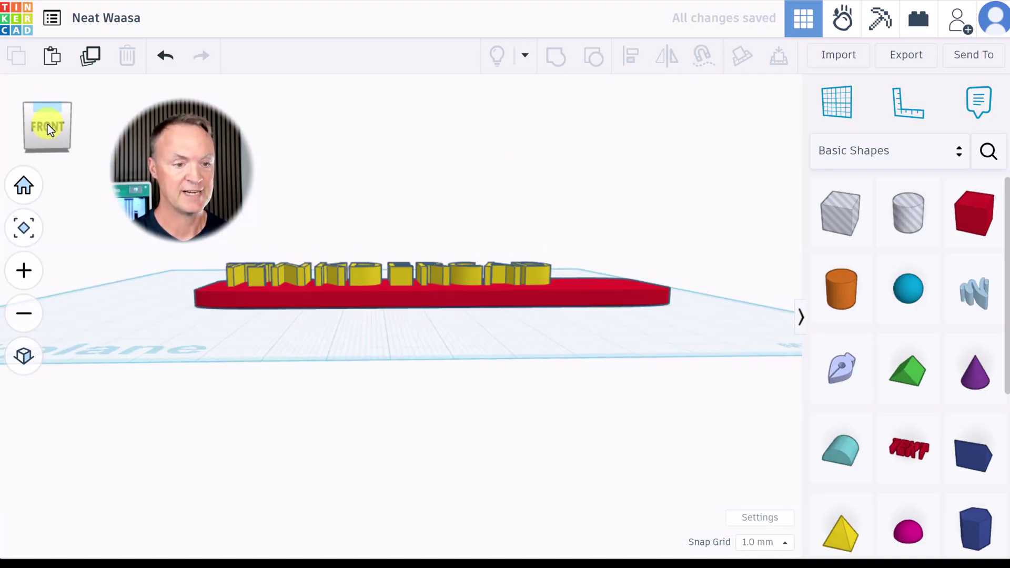
click(370, 331)
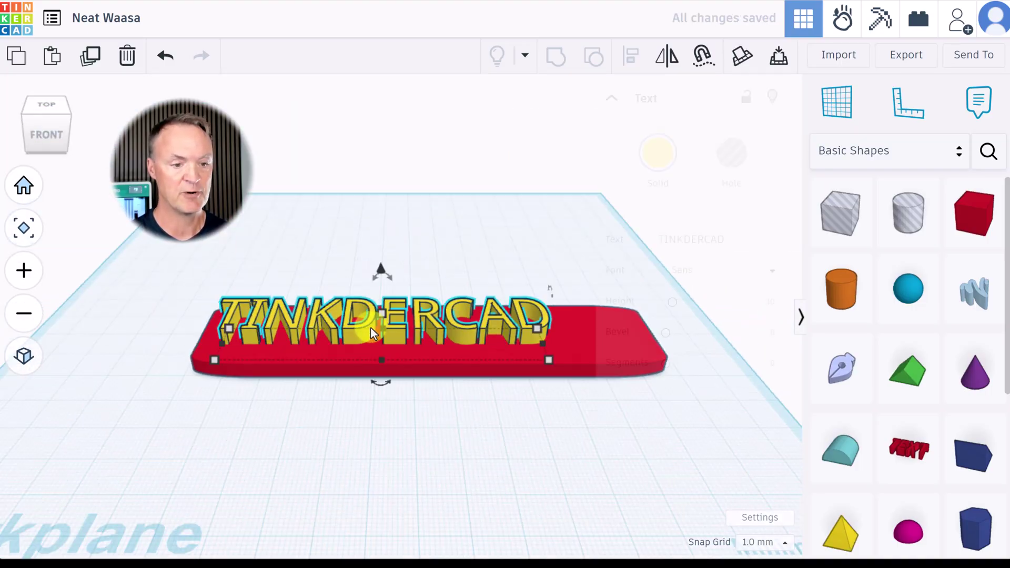
click(380, 270)
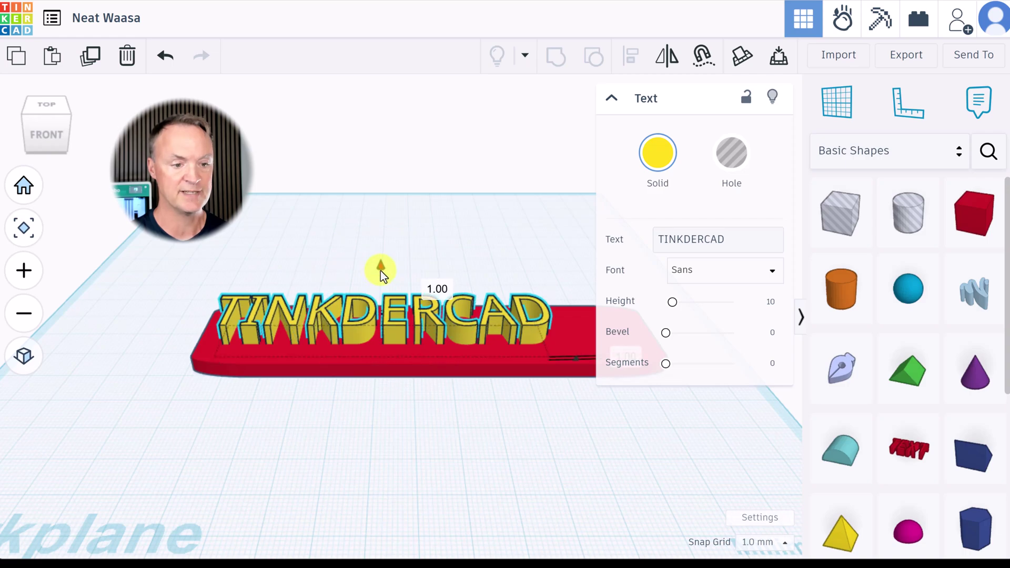
click(57, 138)
click(45, 137)
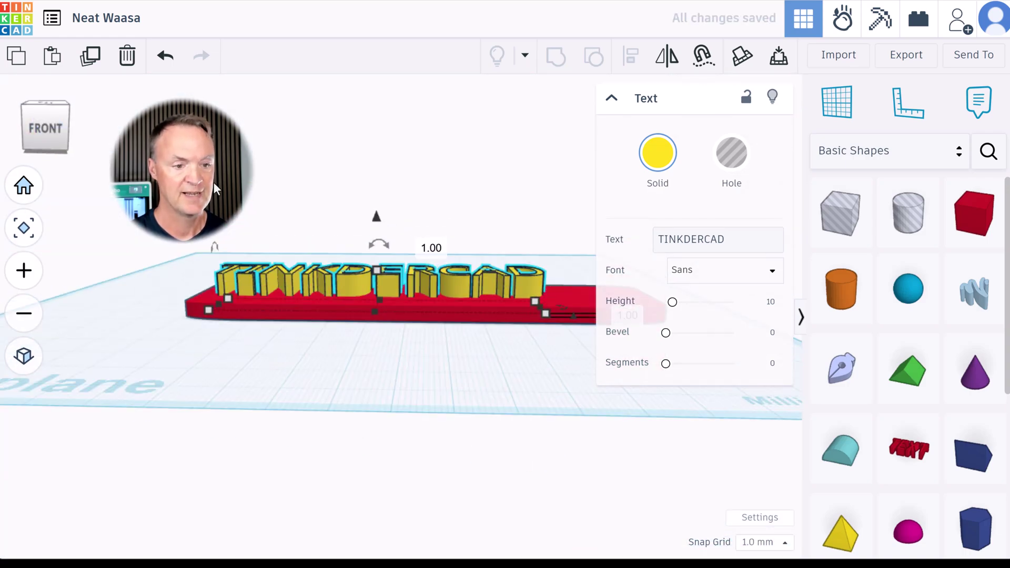
drag(374, 270, 374, 287)
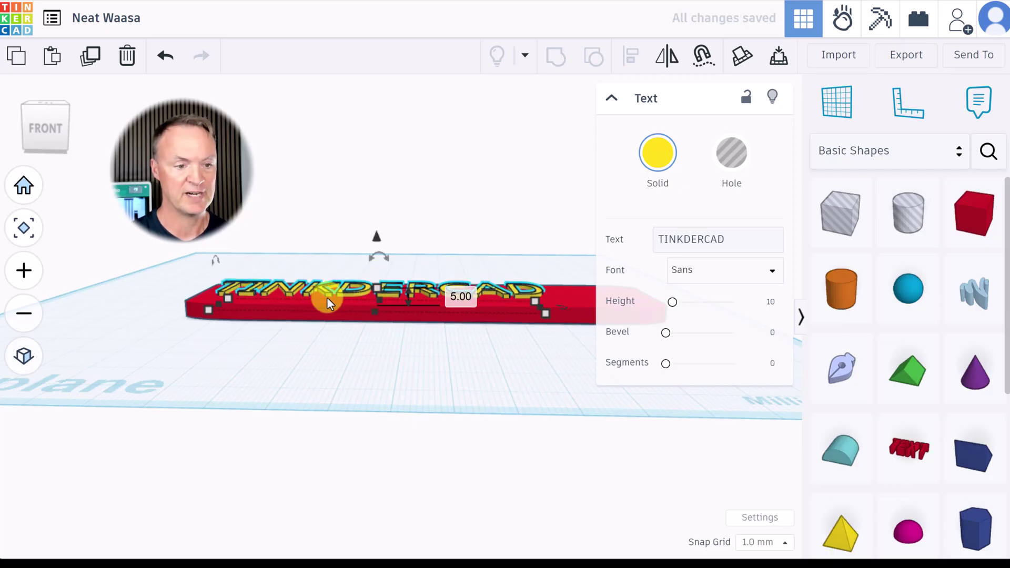
click(360, 389)
Raise the yellow text slightly so its letters stand out further above the red plate
click(47, 145)
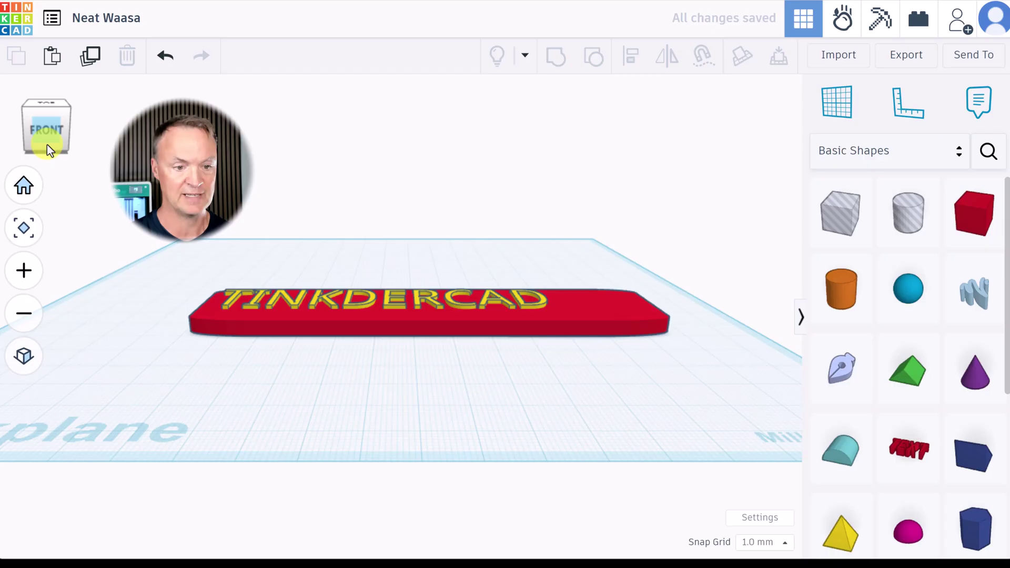
click(356, 315)
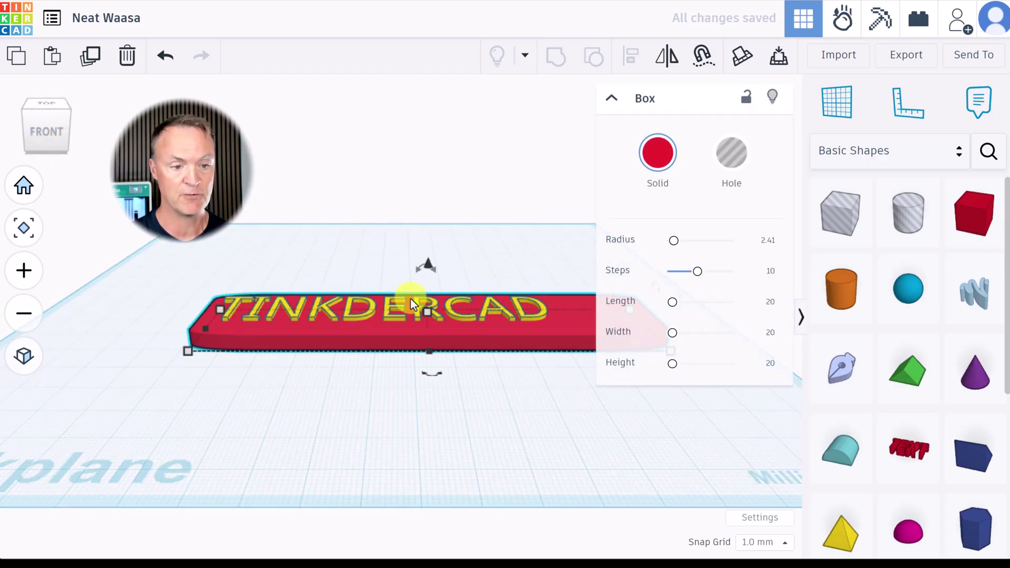
click(328, 306)
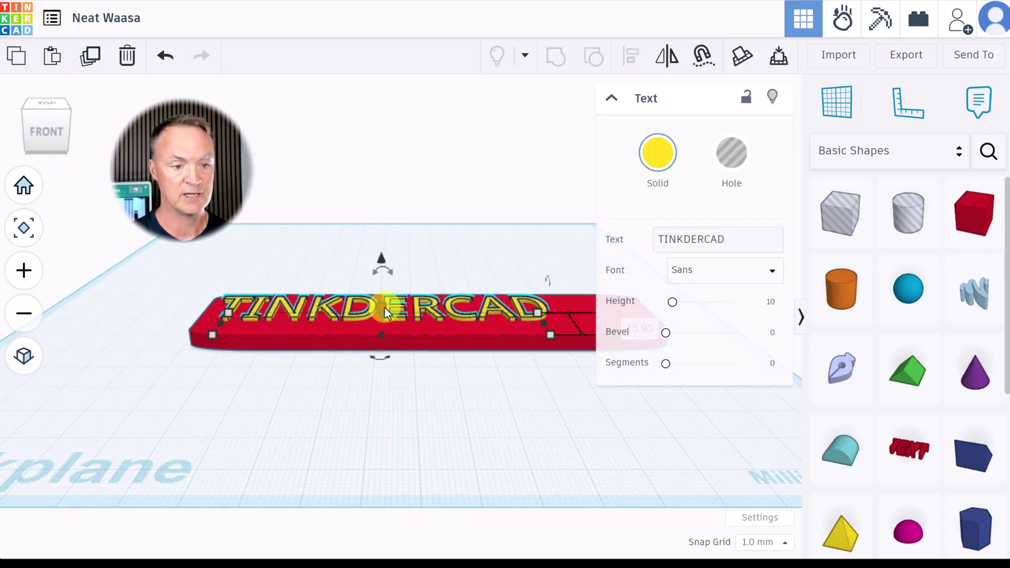
click(474, 382)
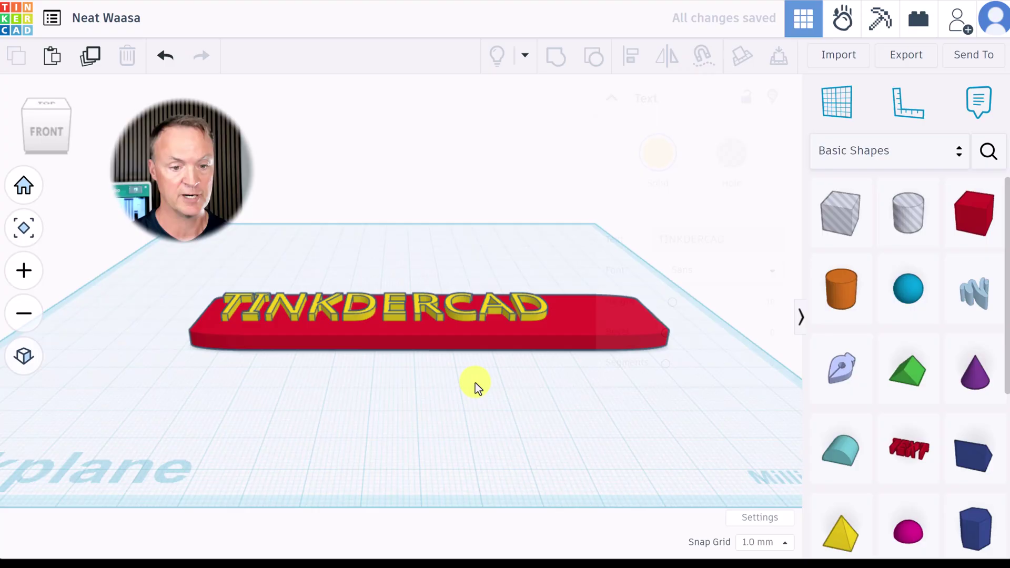
Shorten the red plate so it ends just past the final D, and position the yellow text on it
click(65, 143)
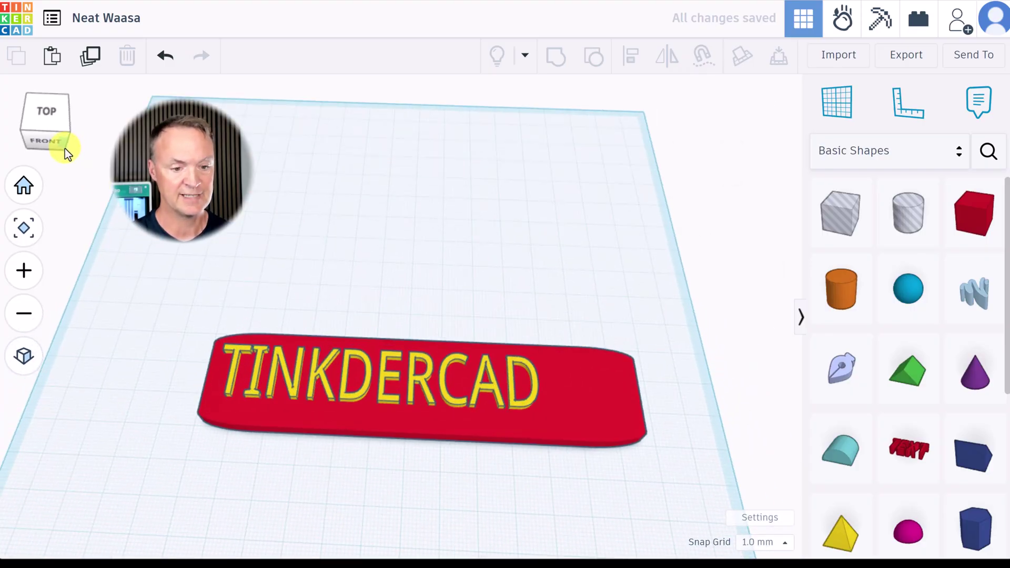
click(585, 403)
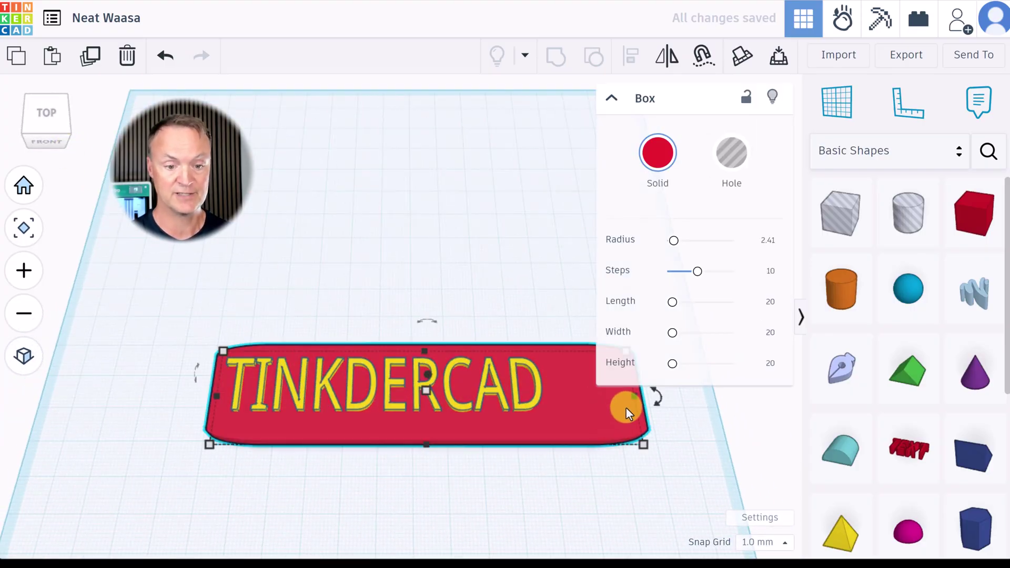
drag(626, 408, 582, 394)
click(451, 394)
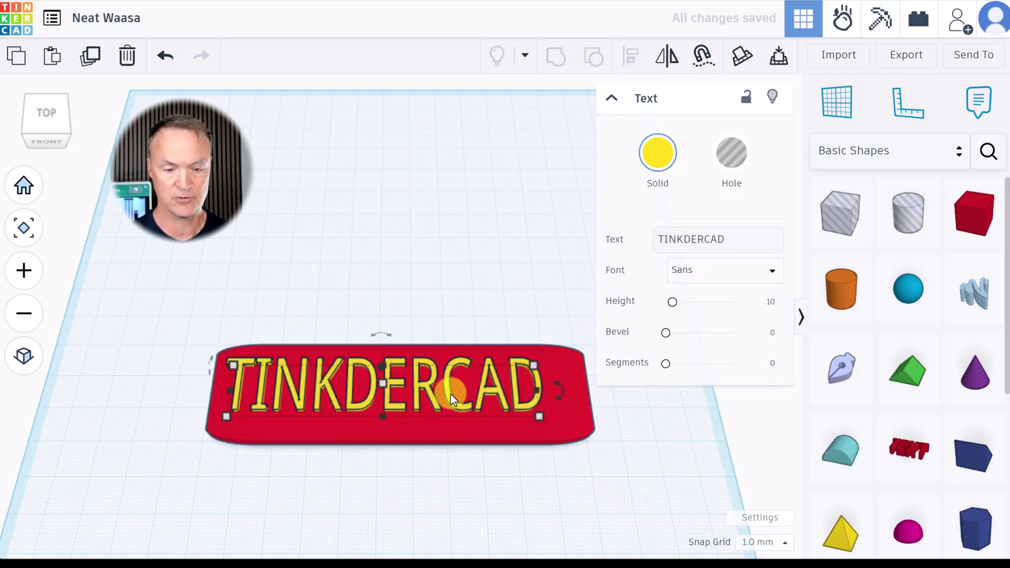
click(570, 403)
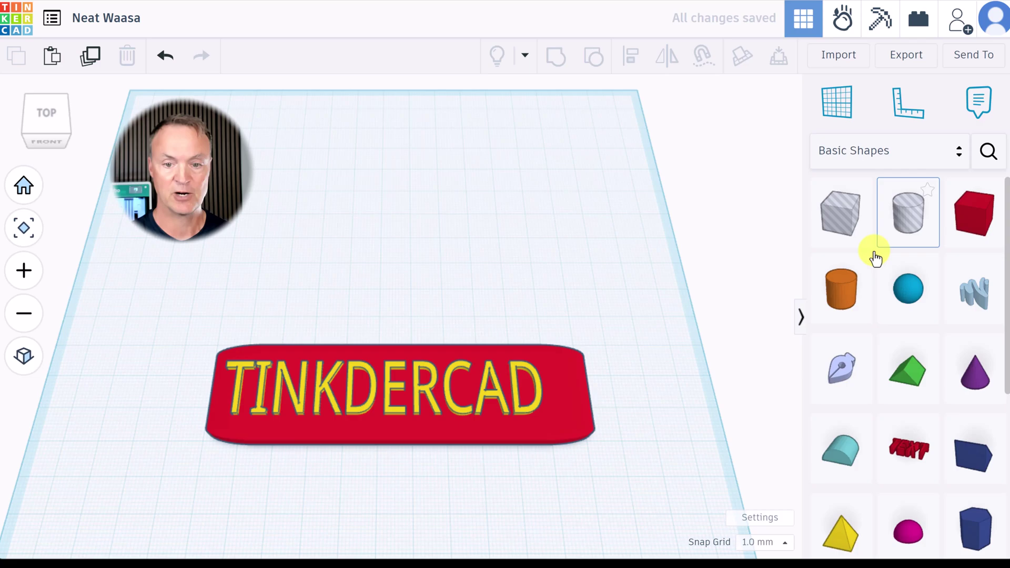
Place a 10 by 10 mm cylinder hole just after the text and lower it through the full thickness of the red plate
drag(889, 236, 552, 405)
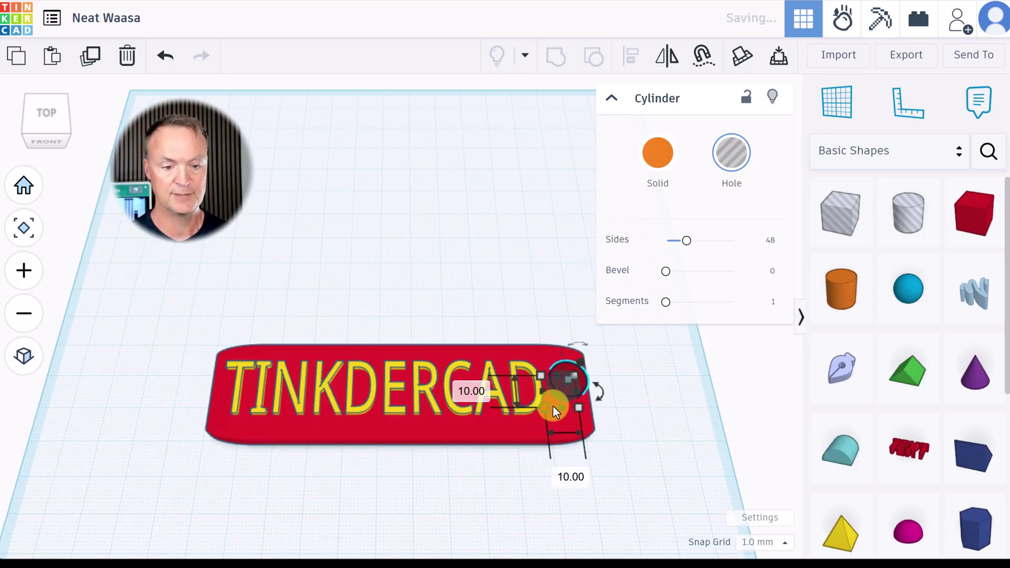
scroll(566, 408, up, 5)
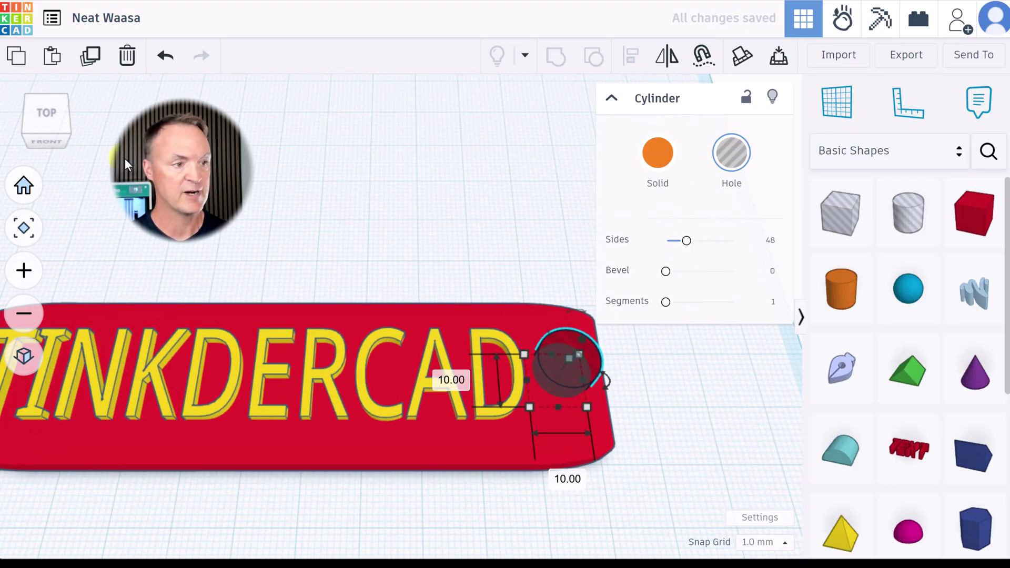
click(46, 137)
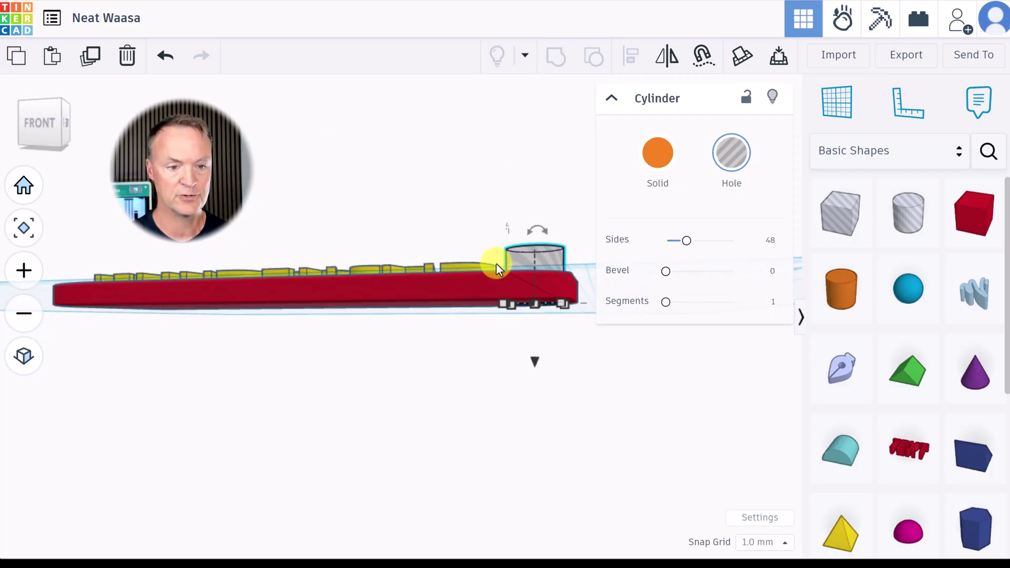
drag(526, 359, 526, 366)
drag(59, 130, 62, 149)
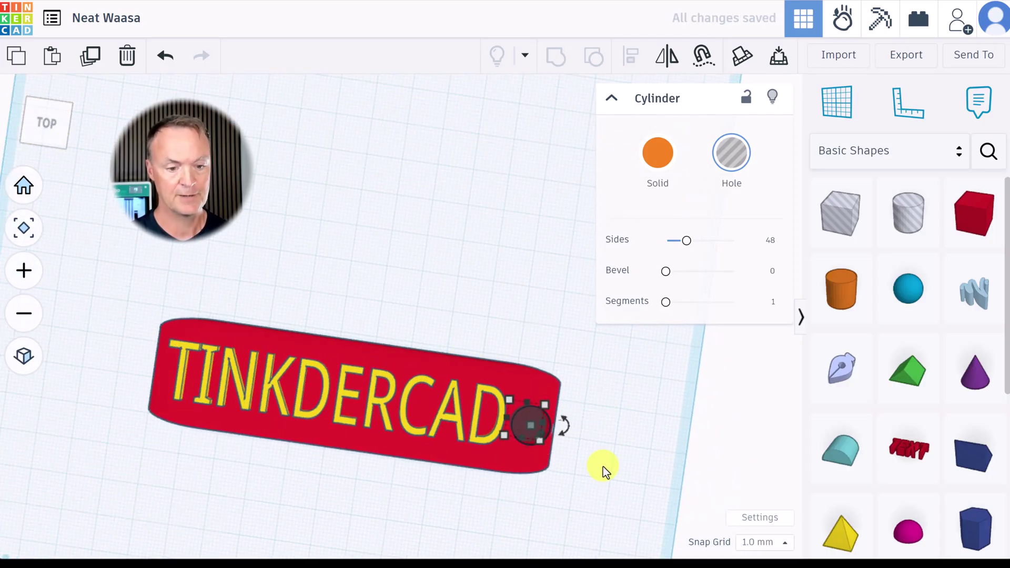
Group the plate, text and cylinder to cut the hole, and move the grouped name plate further back on the workplane
drag(618, 458, 106, 298)
click(556, 56)
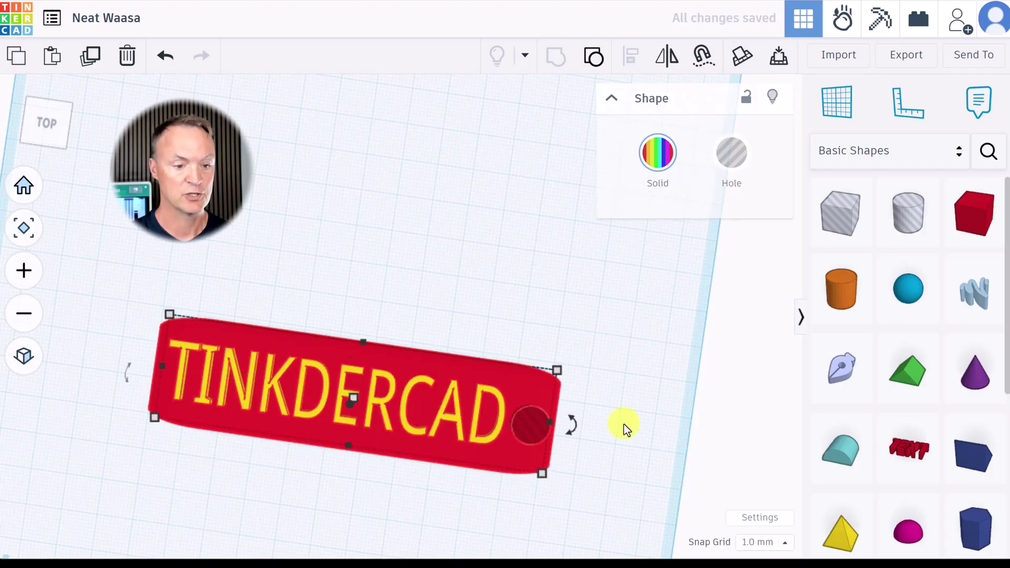
scroll(617, 415, down, 2)
scroll(516, 526, up, 3)
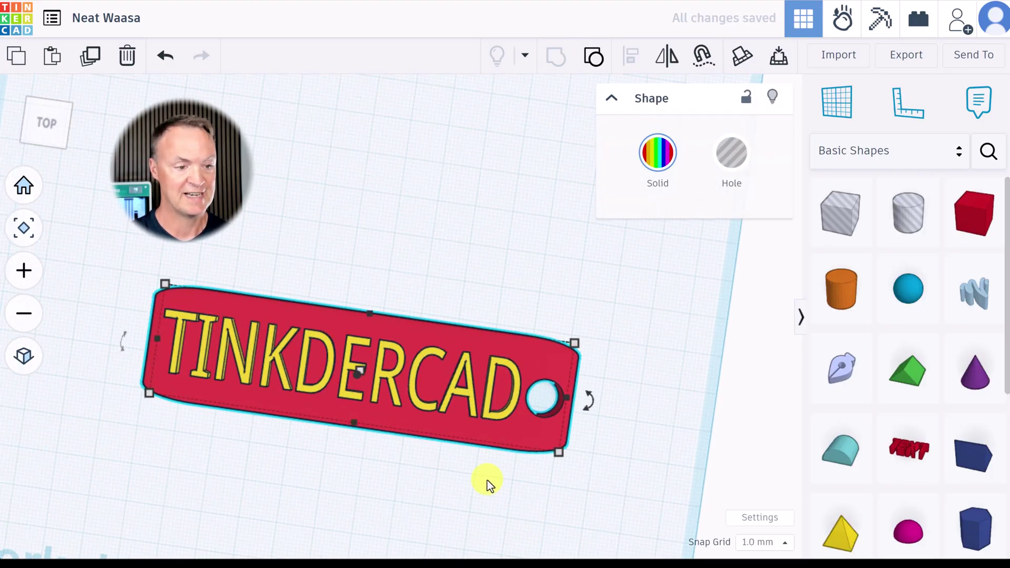
drag(259, 388, 337, 266)
Deselect the name plate and export everything in the design as an STL file for 3D printing
click(422, 355)
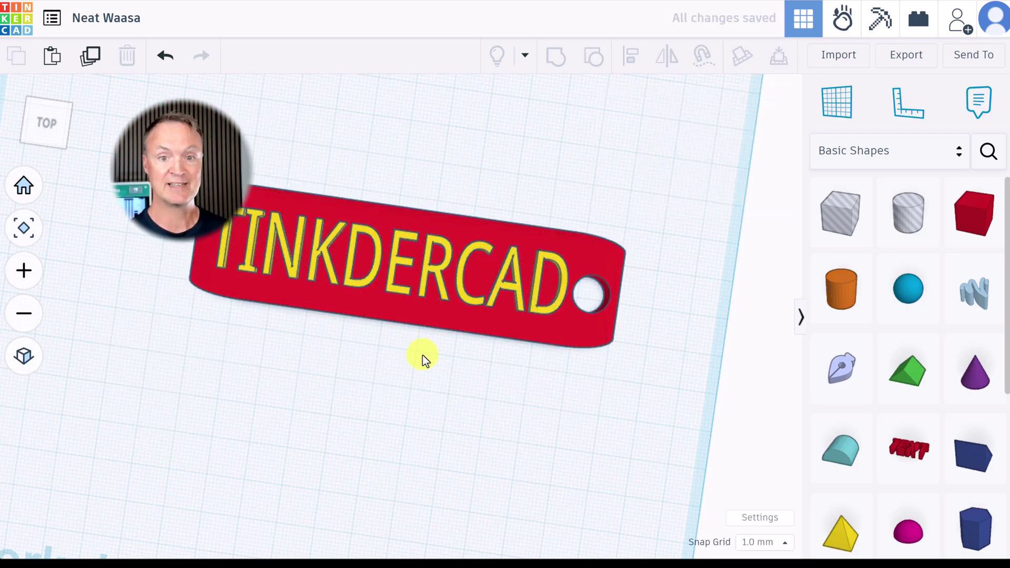
click(905, 59)
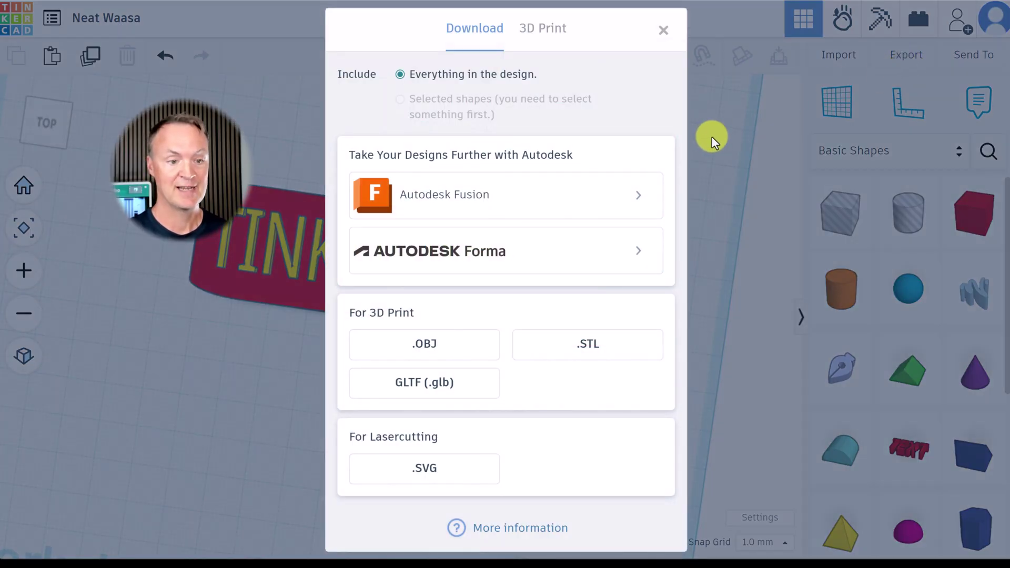
click(590, 357)
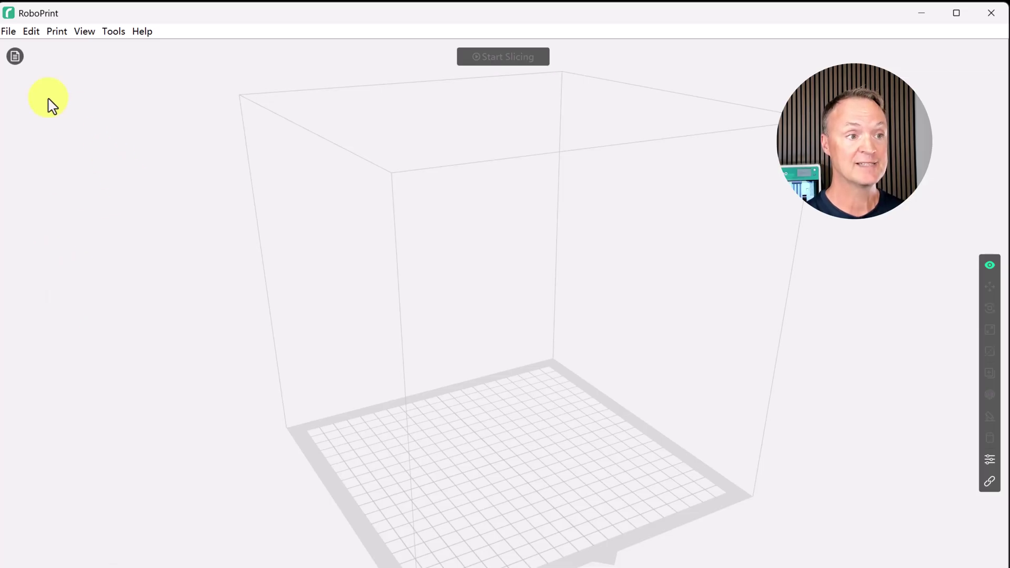
Switch to RoboPrint and load Neat Waasa.stl from the Downloads folder onto the build plate
click(6, 33)
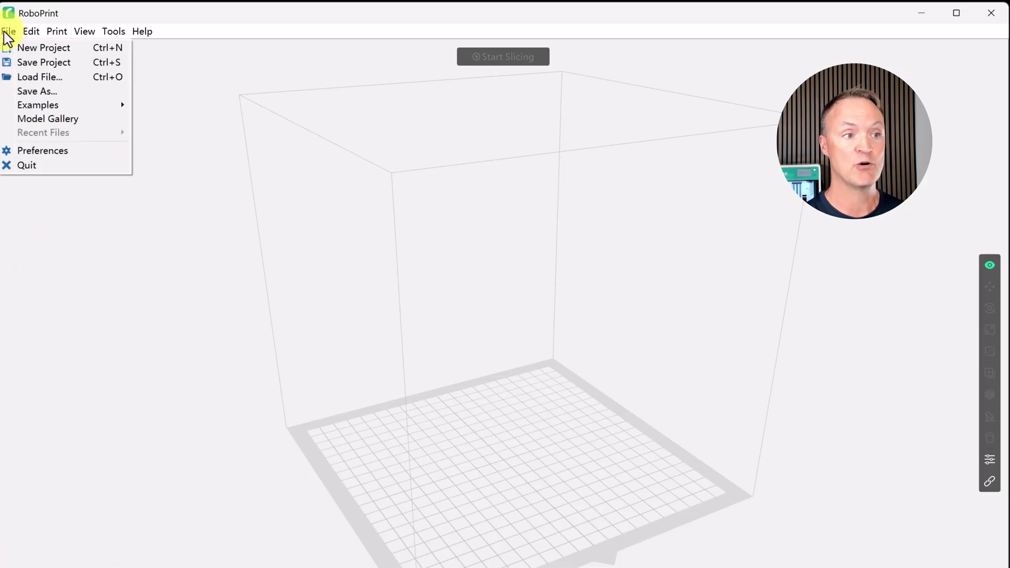
click(43, 77)
click(52, 231)
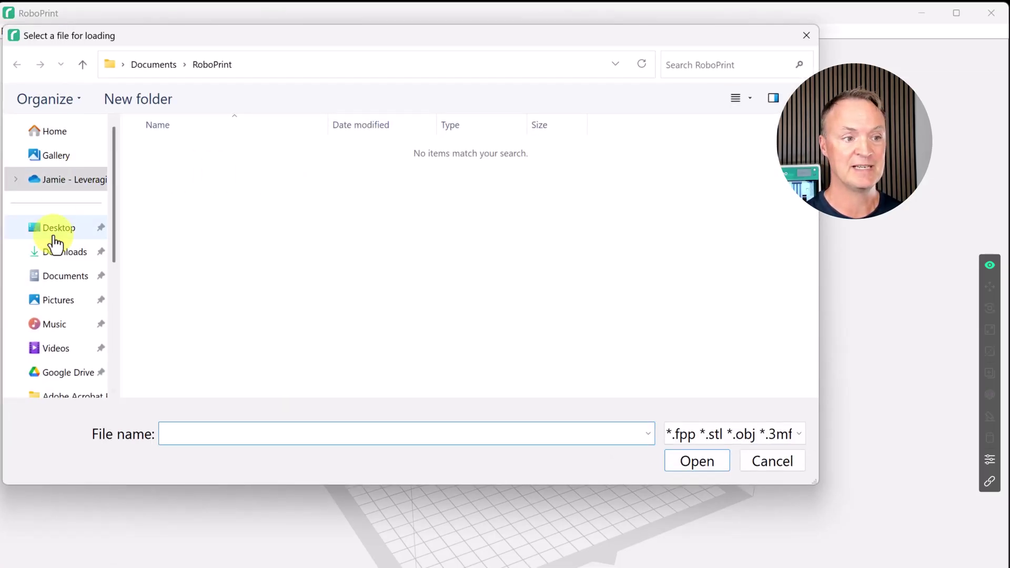
click(62, 257)
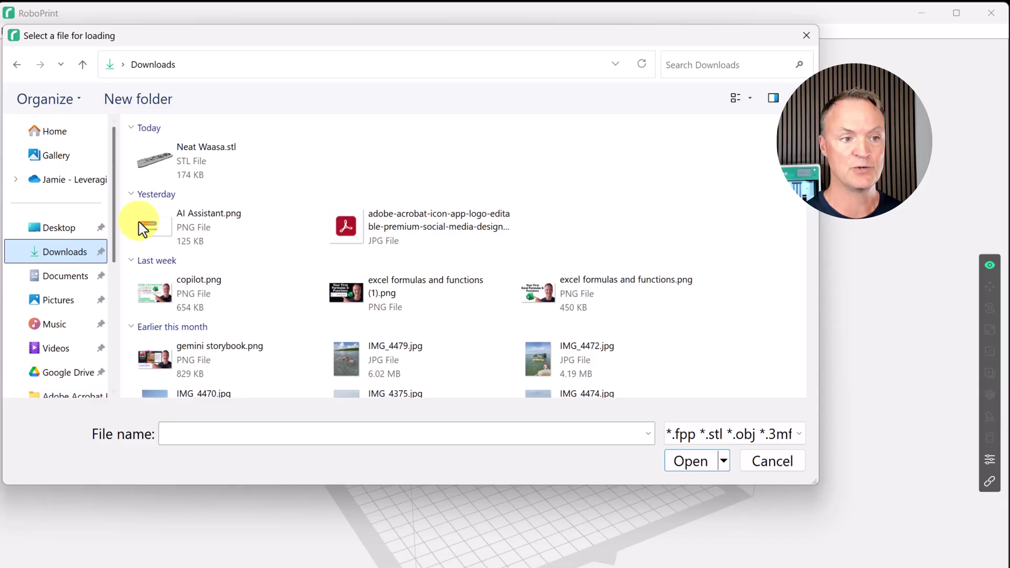
click(201, 170)
double_click(201, 169)
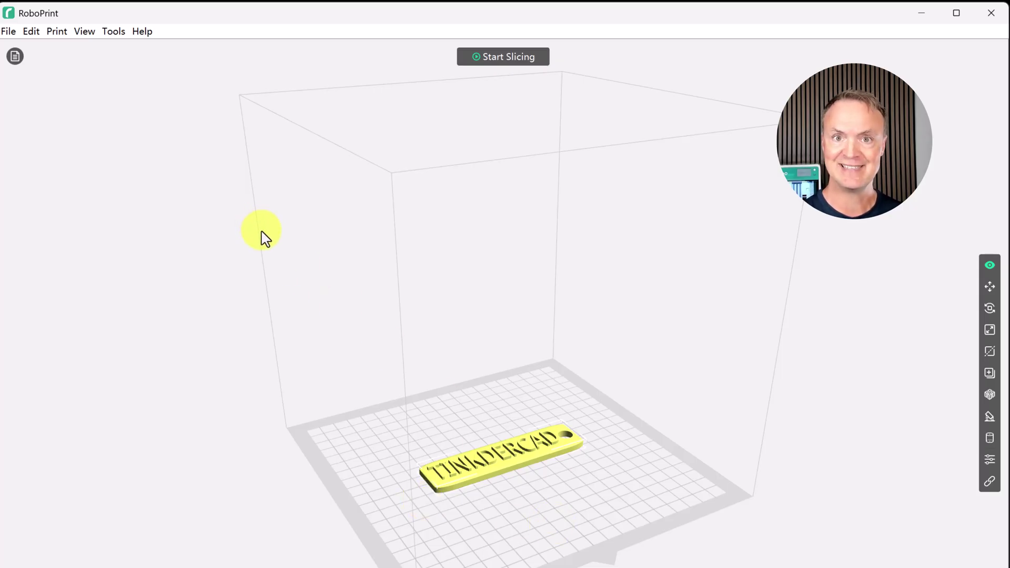
Check the automatic machine scan for the Robo E4 printer, and close the connection window
click(57, 32)
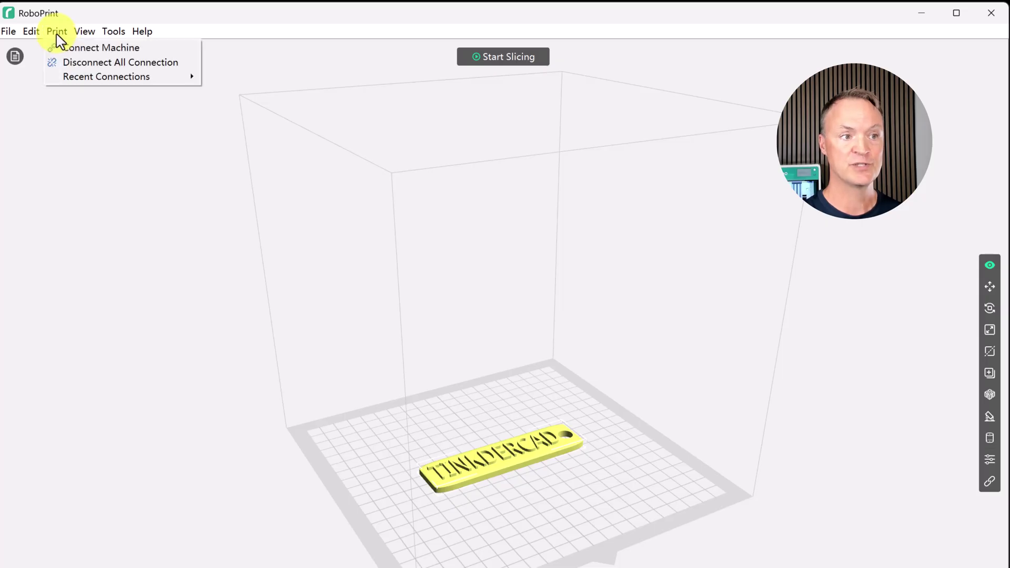
click(81, 52)
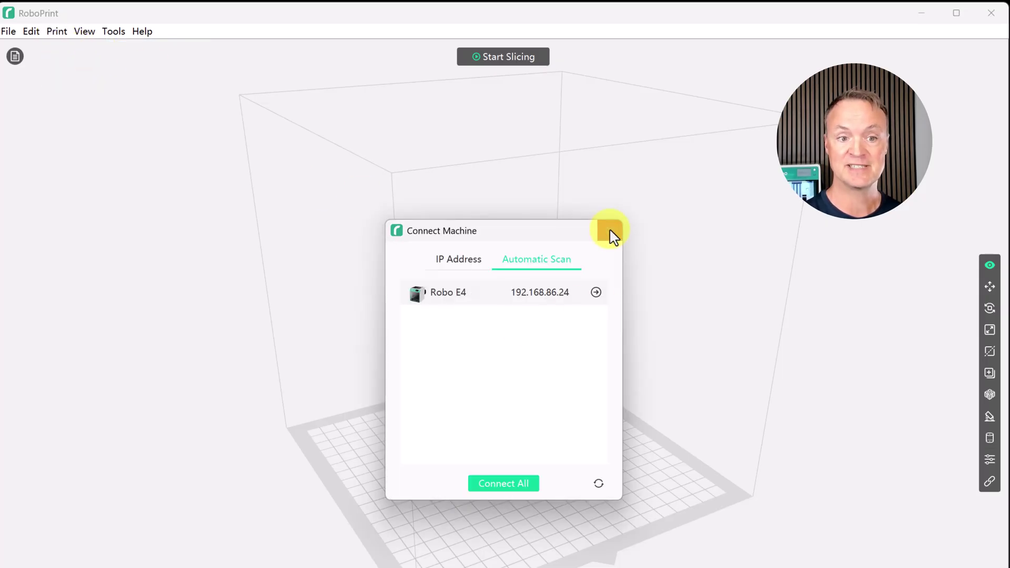
click(610, 231)
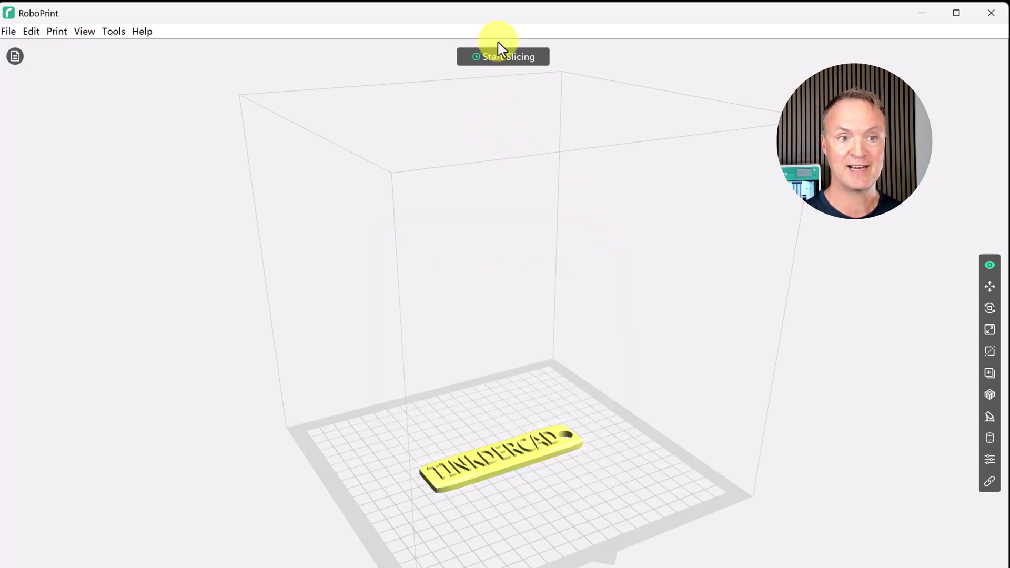
Slice the name plate for the Robo E4 with a 0.4 mm nozzle, 1.75 mm PLA, raft enabled and the Standard profile
click(504, 58)
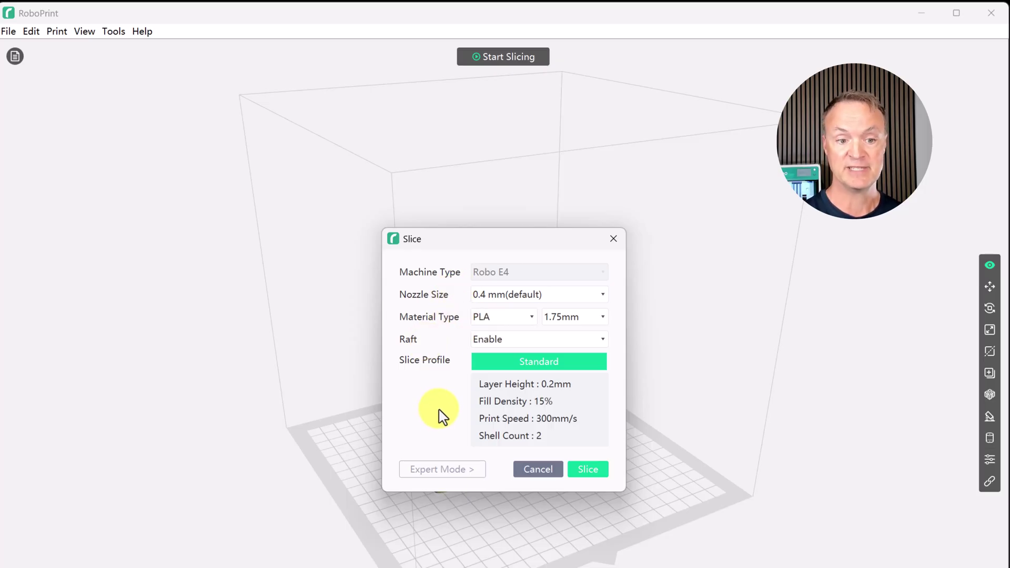
click(593, 475)
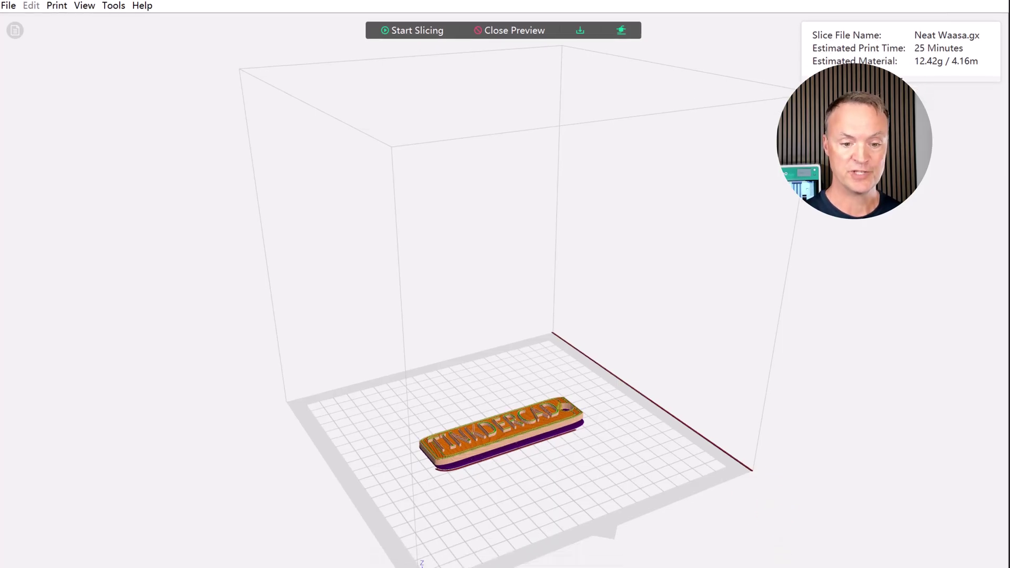
mouse_move(673, 521)
mouse_down()
mouse_move(586, 521)
mouse_move(673, 521)
mouse_up()
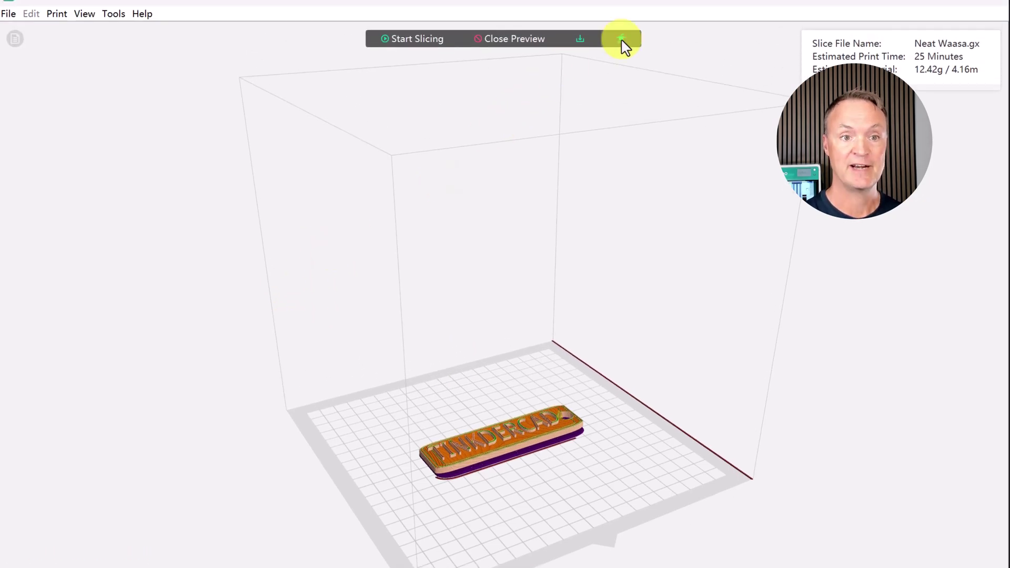
Send the sliced G-code to the Robo E4 printer under the filename Neat Waasa
click(625, 39)
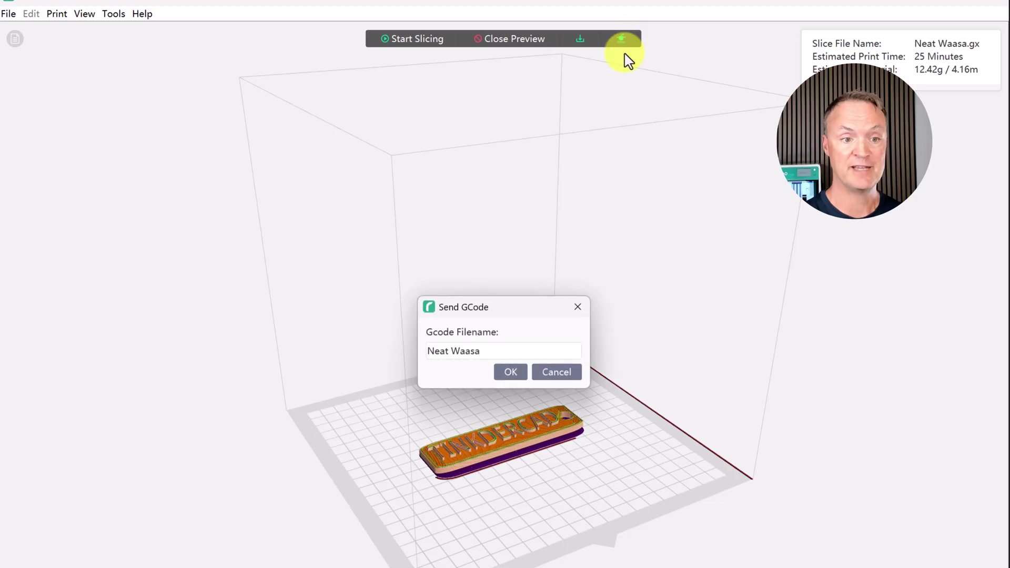
click(509, 373)
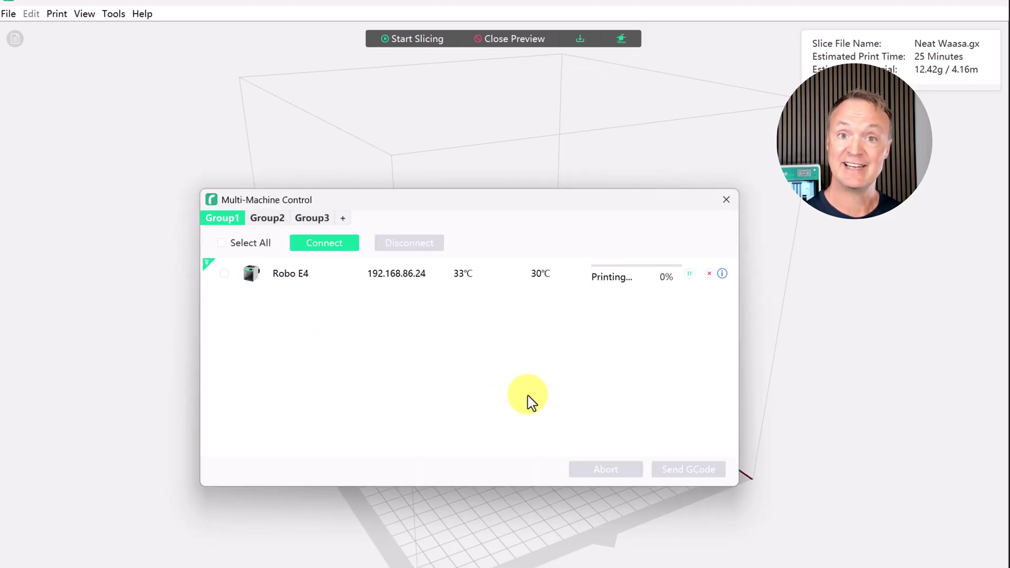